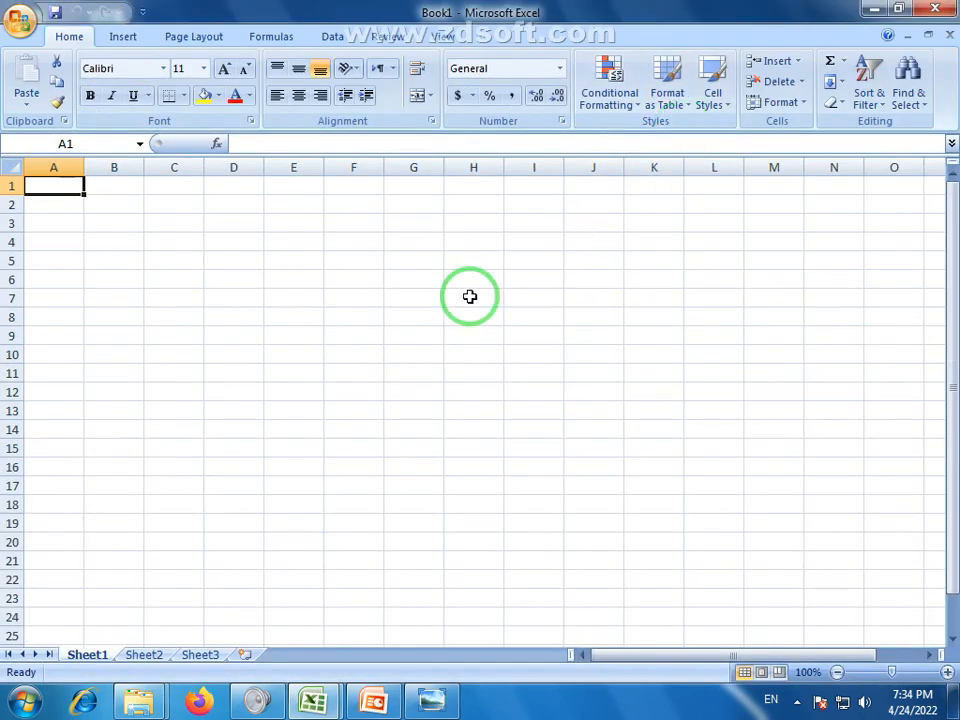
Step: Apply the Title cell style (Cambria 18-point bold) to every cell of the worksheet
{"action": "left_click", "coordinate": [95, 224]}
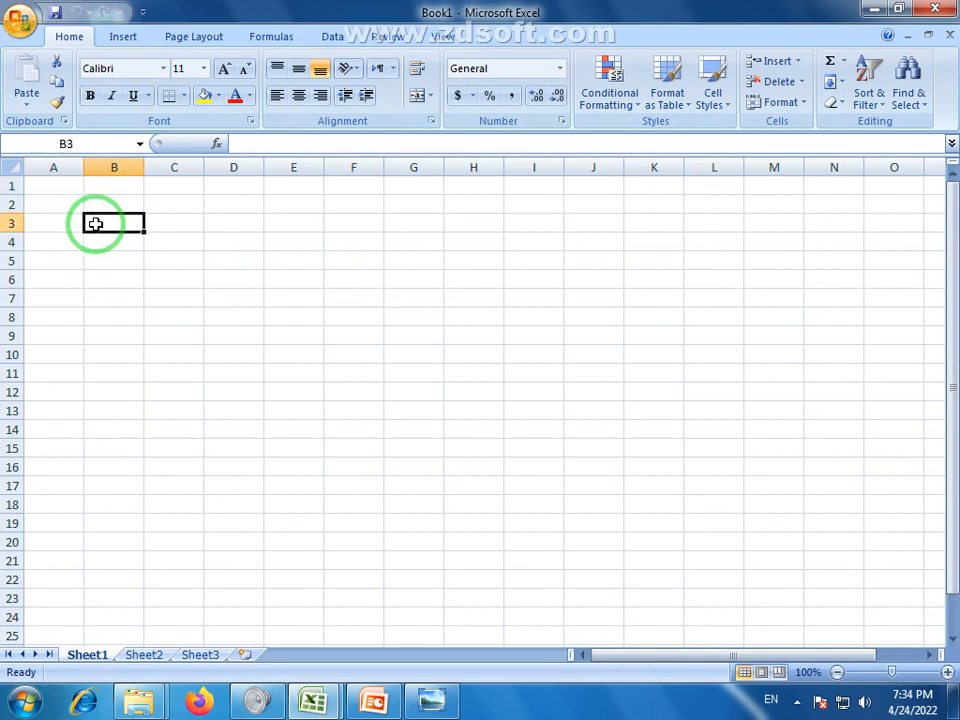
{"action": "left_click", "coordinate": [8, 166]}
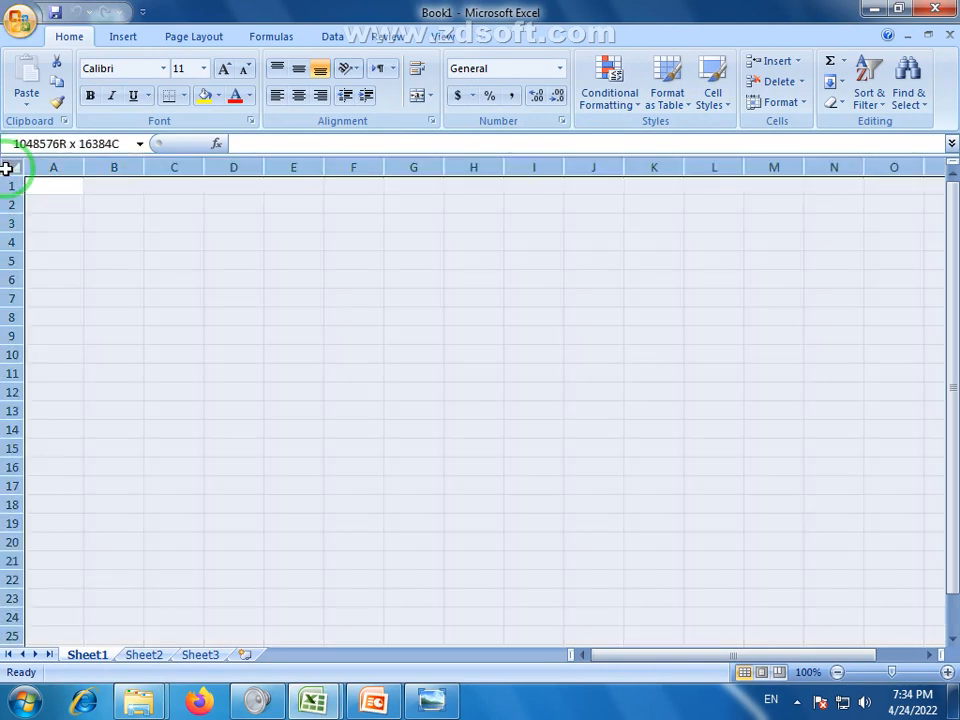
{"action": "left_click", "coordinate": [729, 106]}
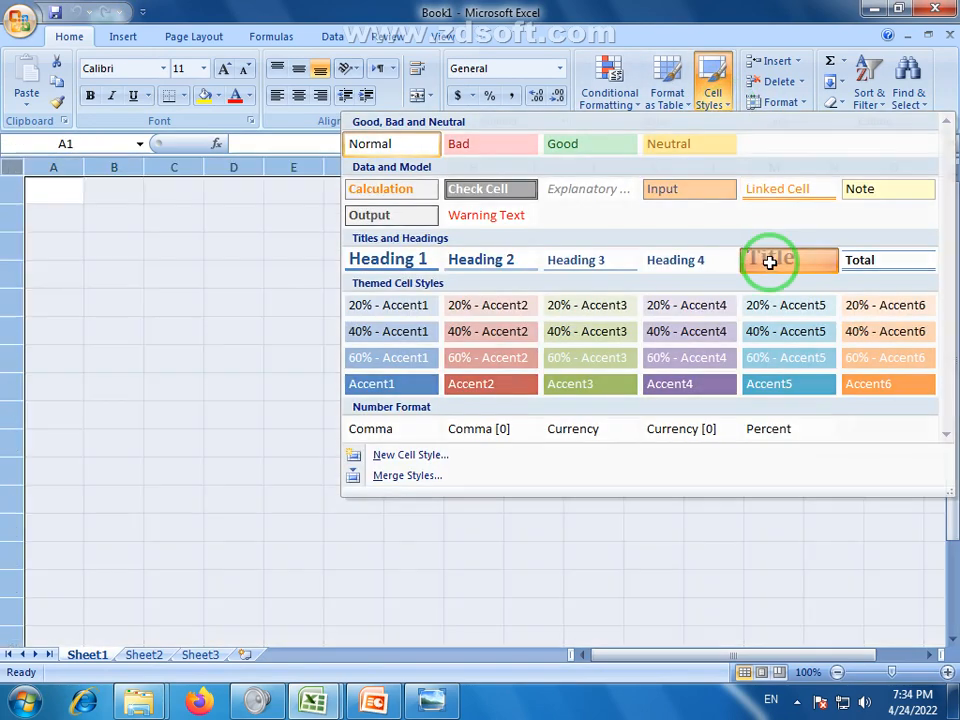
{"action": "left_click", "coordinate": [770, 262]}
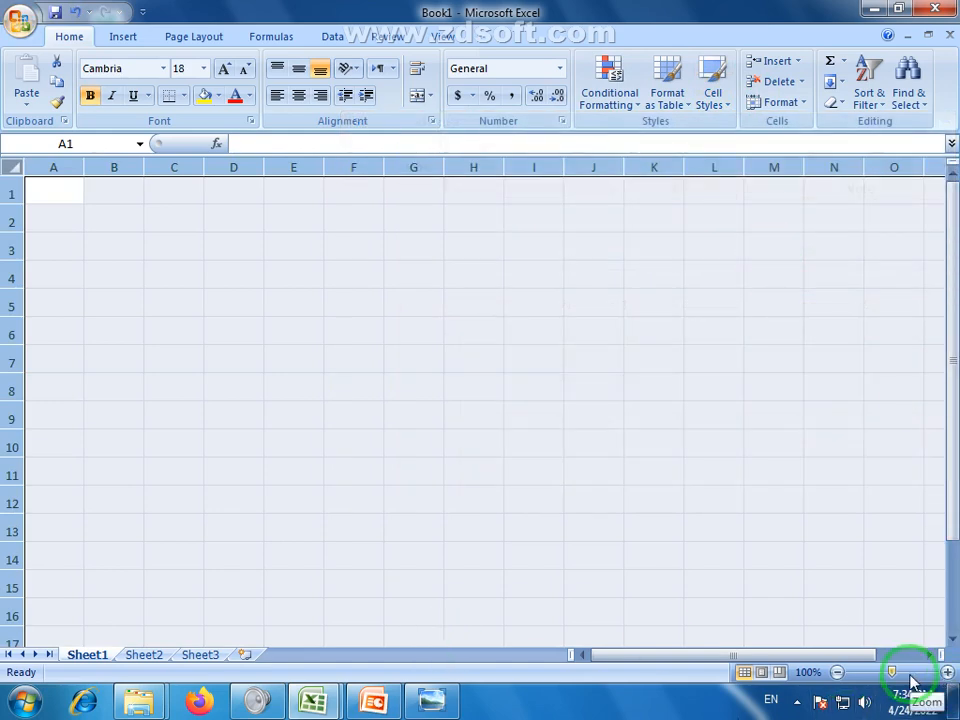
{"action": "left_click", "coordinate": [168, 305]}
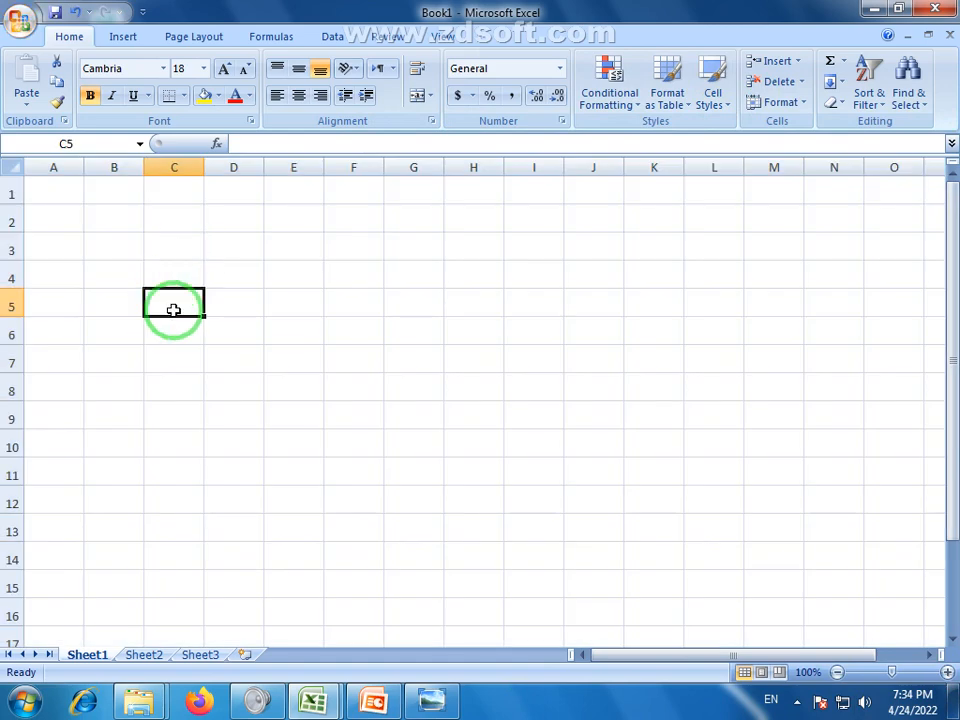
{"action": "left_click", "coordinate": [107, 246]}
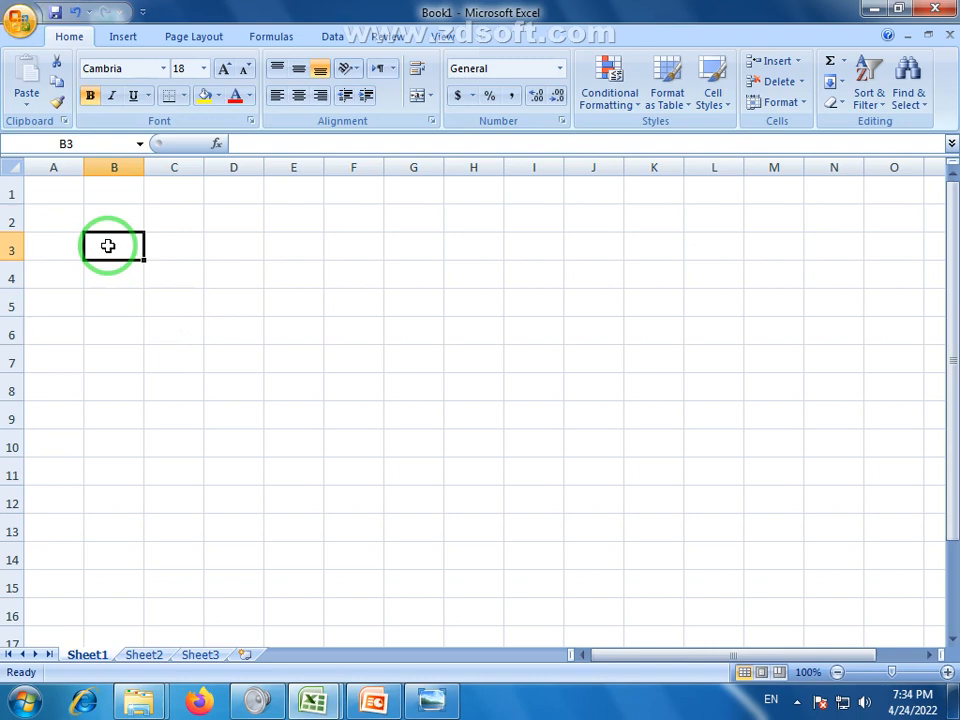
{"action": "left_click_drag", "start_coordinate": [107, 246], "coordinate": [835, 244]}
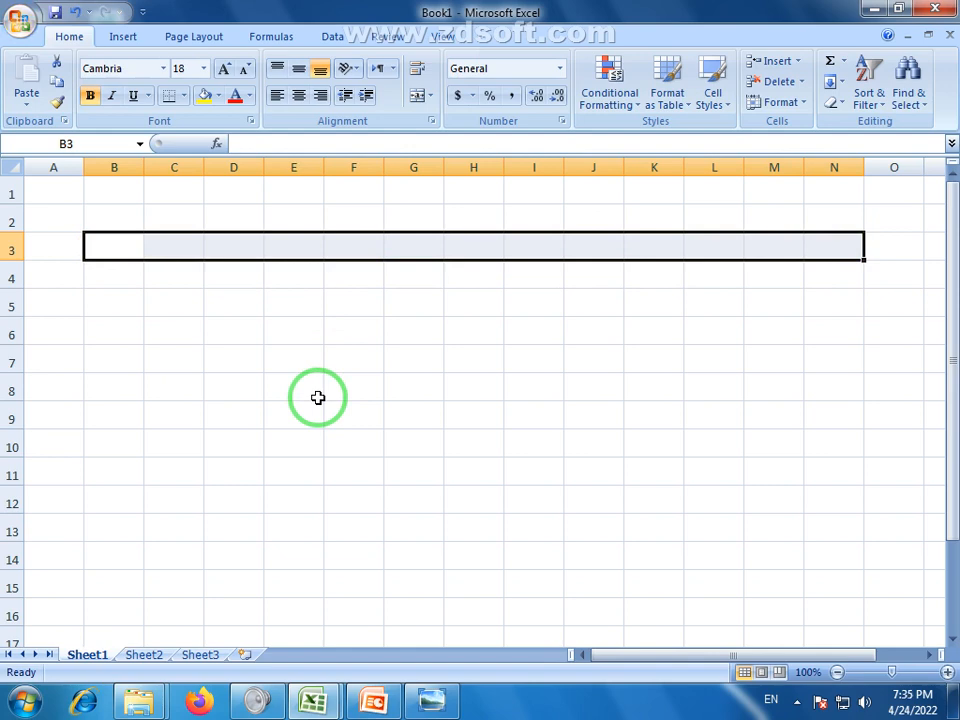
{"action": "left_click", "coordinate": [317, 311]}
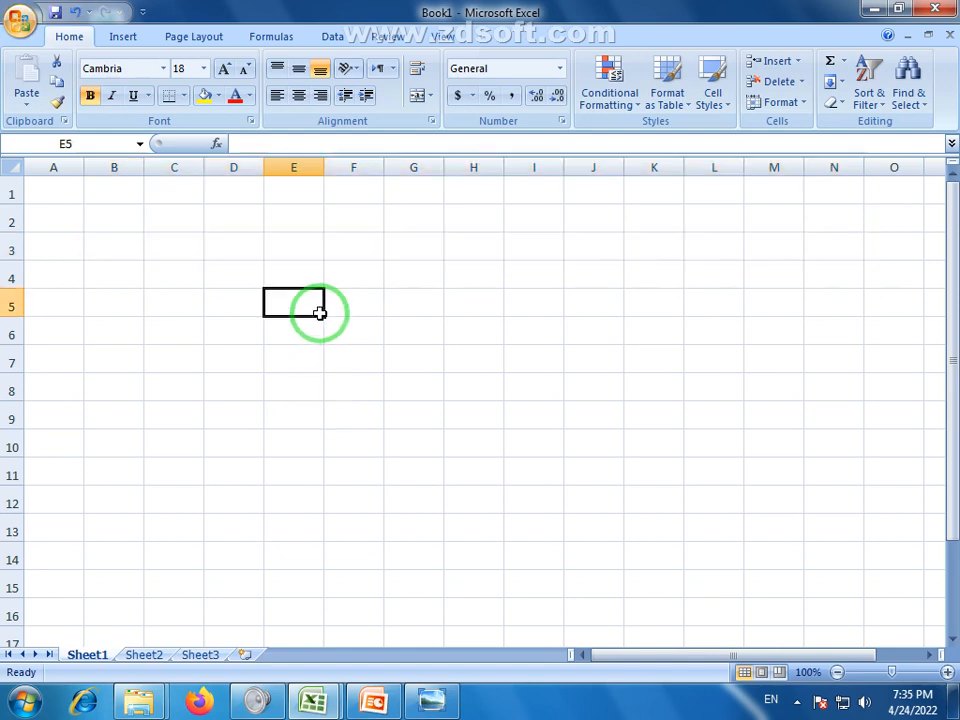
{"action": "left_click", "coordinate": [321, 236]}
{"action": "left_click_drag", "start_coordinate": [321, 236], "coordinate": [643, 246]}
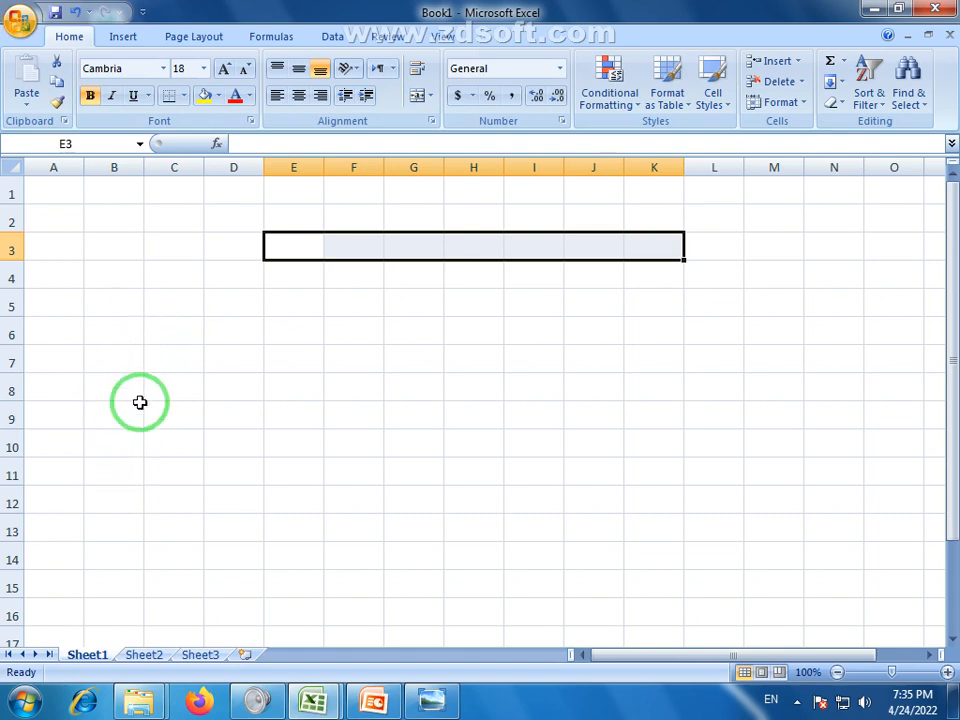
{"action": "left_click", "coordinate": [182, 390]}
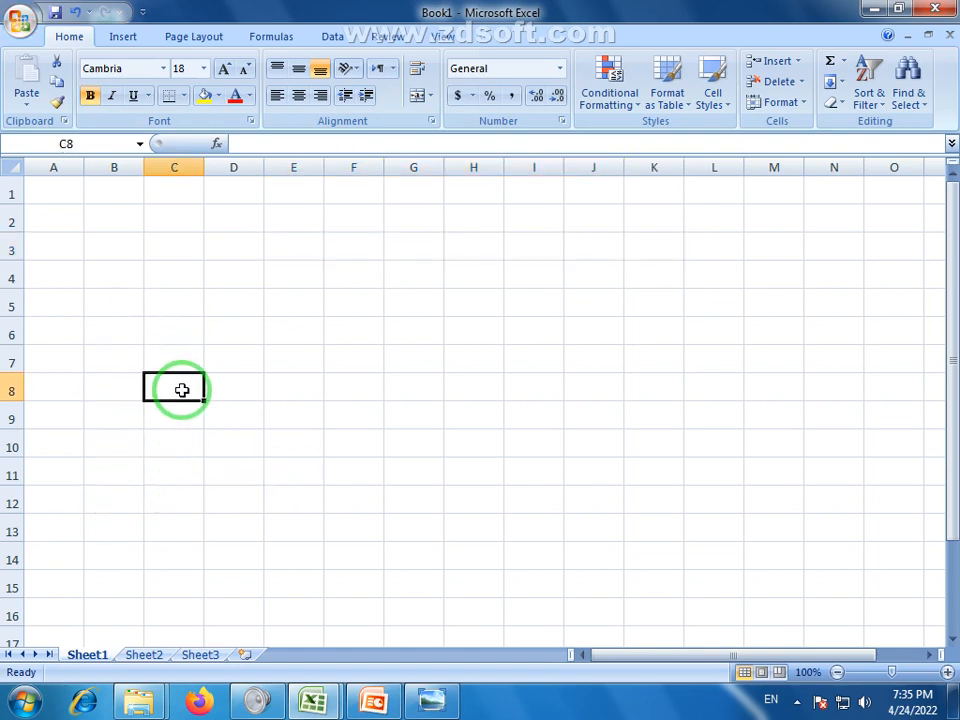
{"action": "left_click", "coordinate": [289, 357]}
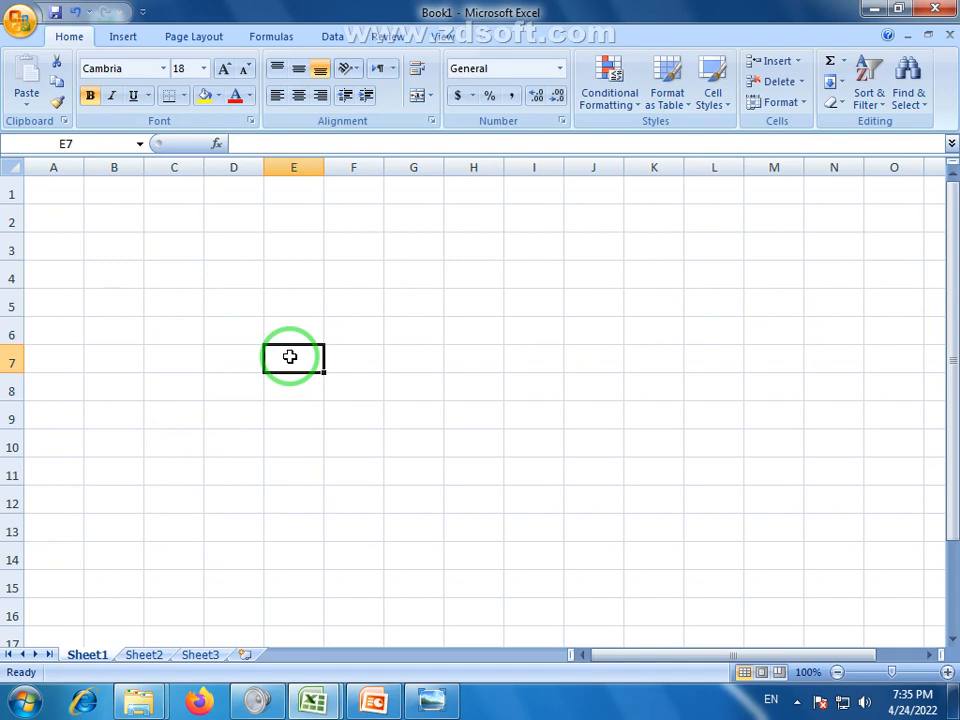
{"action": "left_click", "coordinate": [413, 305]}
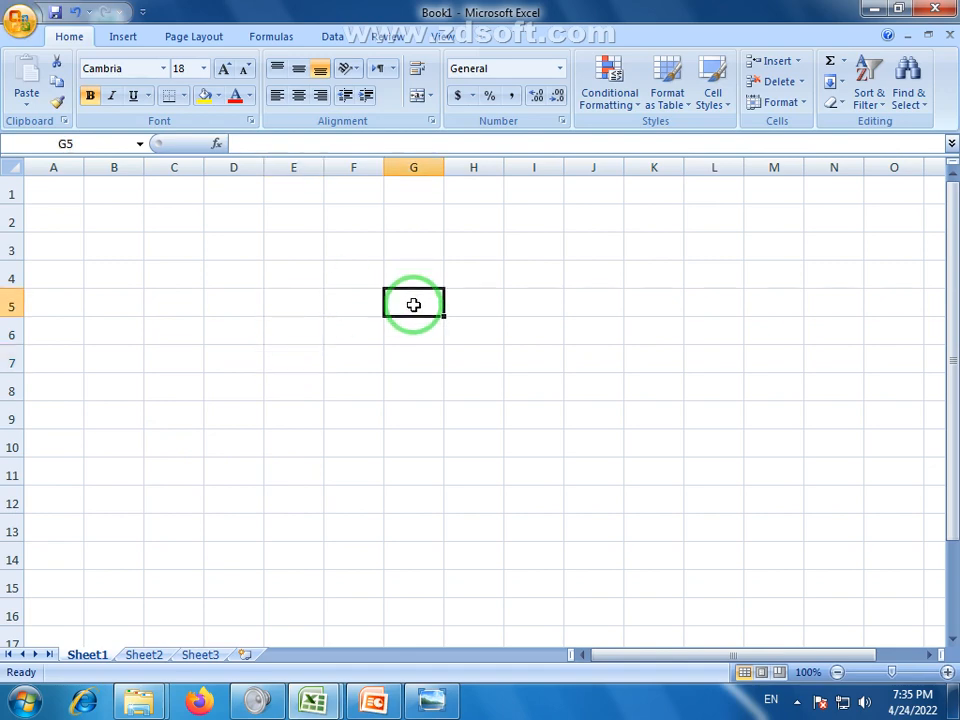
{"action": "left_click", "coordinate": [411, 338]}
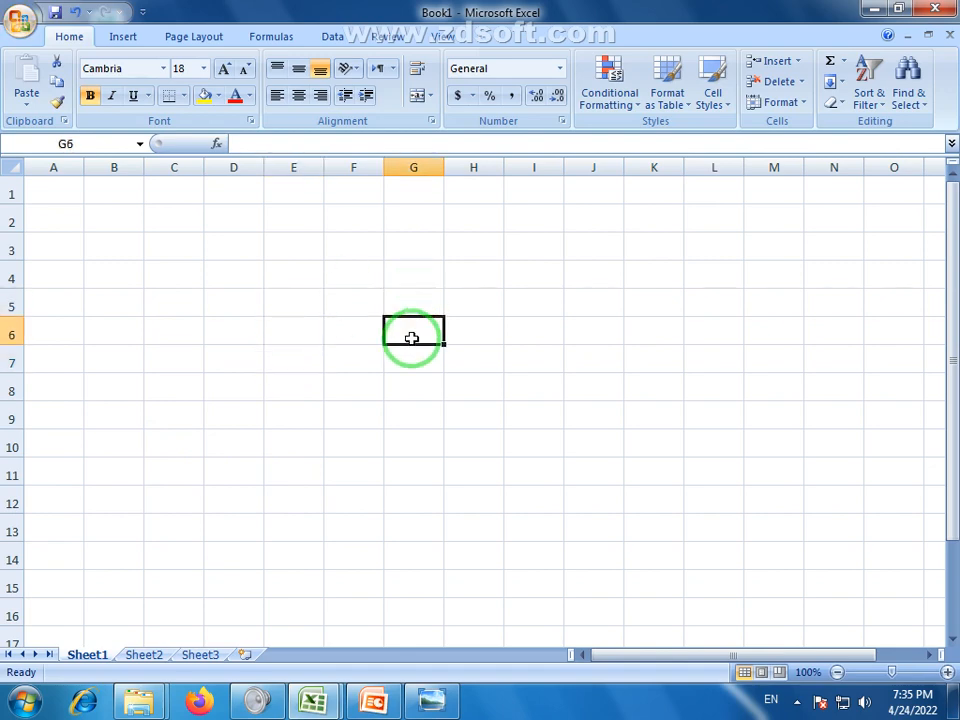
{"action": "left_click_drag", "start_coordinate": [197, 302], "coordinate": [771, 581]}
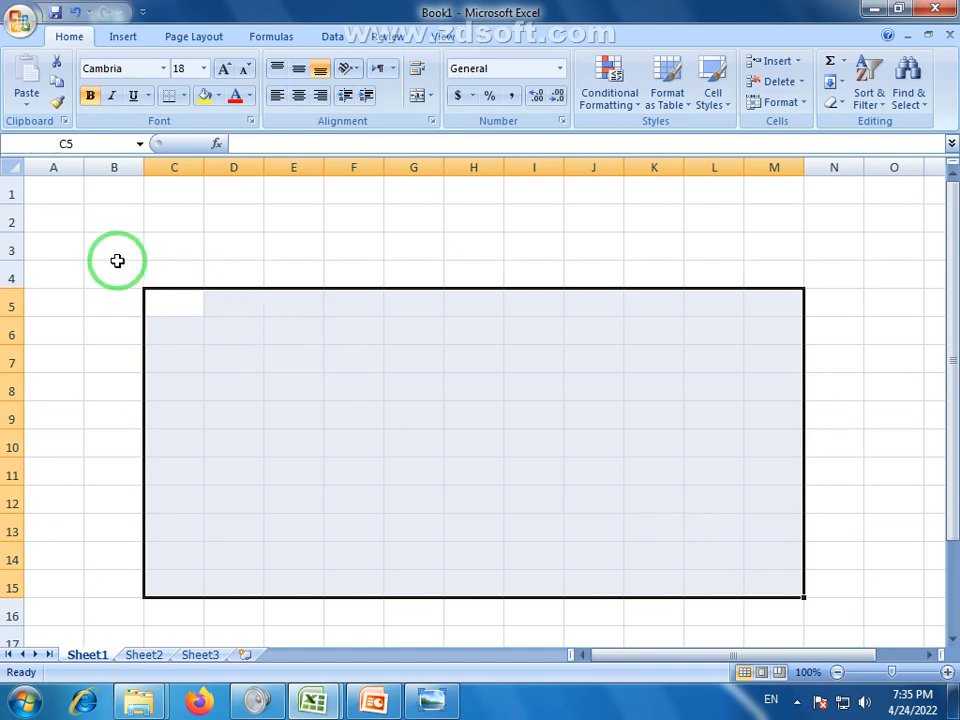
{"action": "left_click_drag", "start_coordinate": [112, 250], "coordinate": [843, 591]}
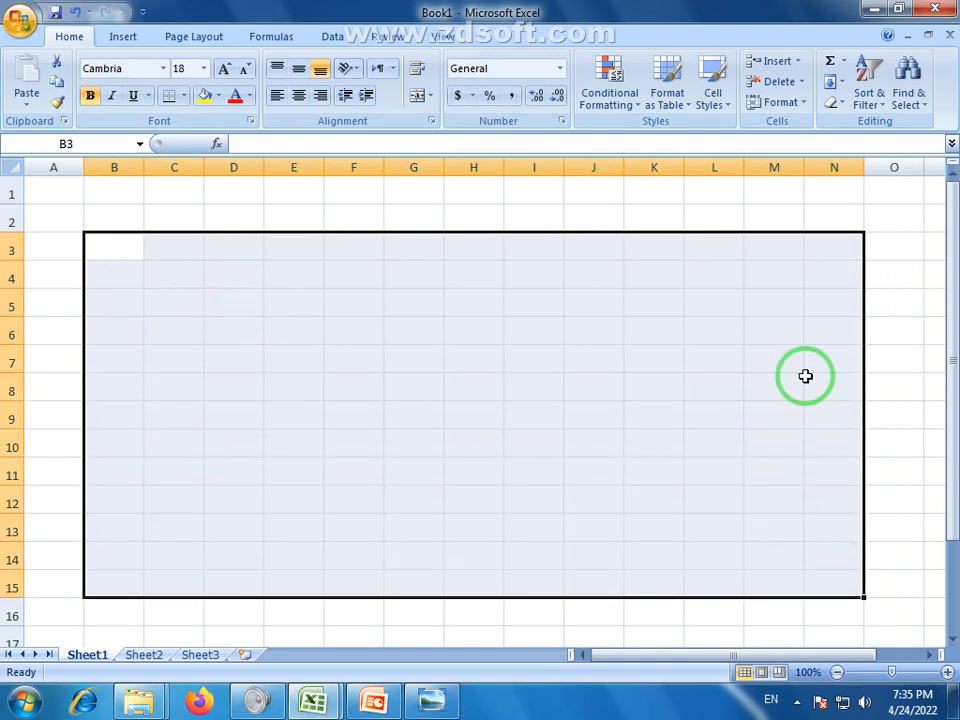
{"action": "left_click", "coordinate": [924, 394]}
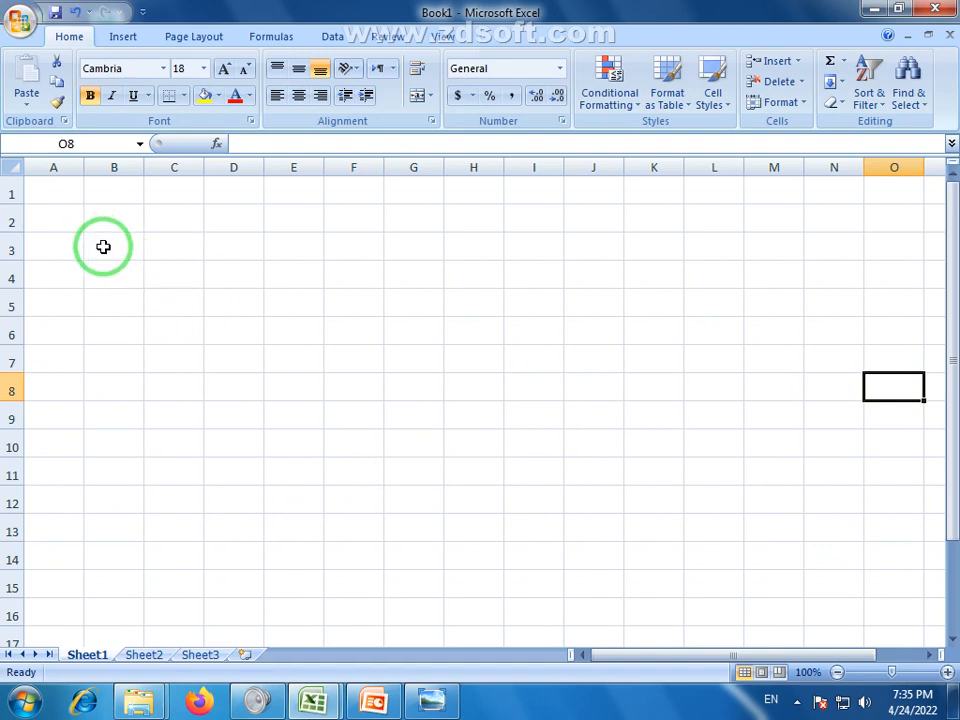
{"action": "left_click_drag", "start_coordinate": [103, 247], "coordinate": [814, 252]}
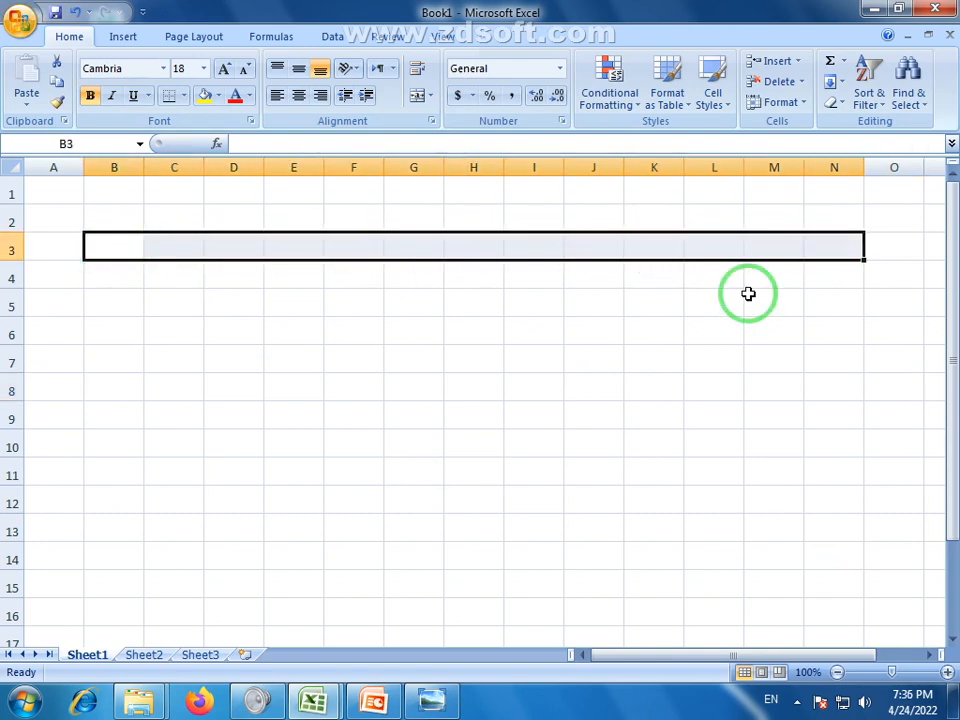
{"action": "left_click", "coordinate": [388, 358]}
{"action": "left_click", "coordinate": [118, 245]}
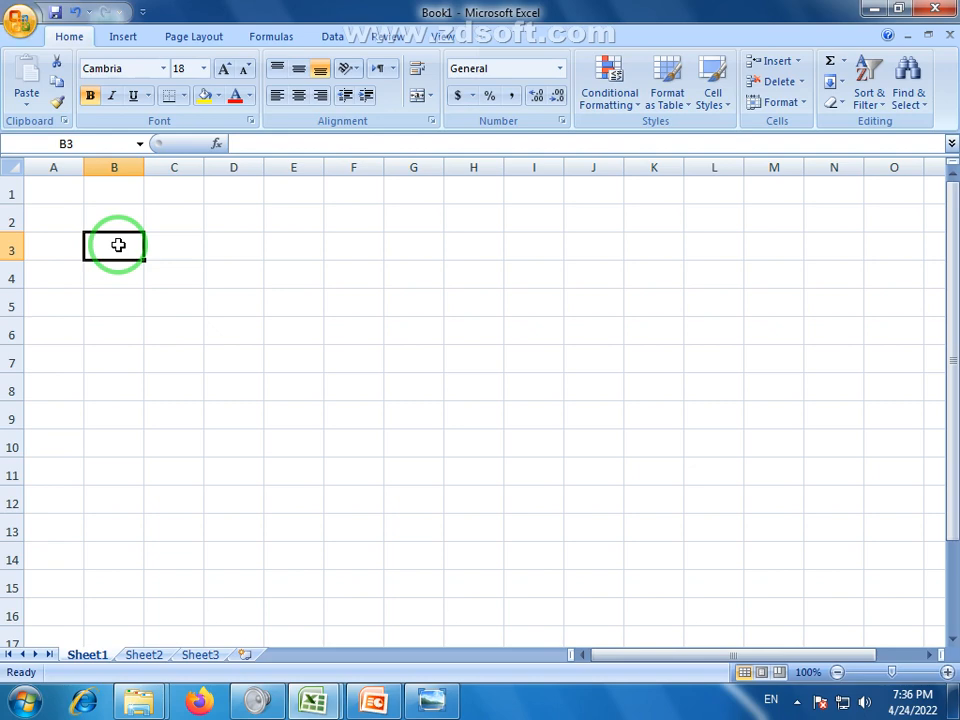
Step: Enter the heading Sr.No in B3 and fill serial numbers 1 to 13 down B4:B16
{"action": "type", "text": "S"}
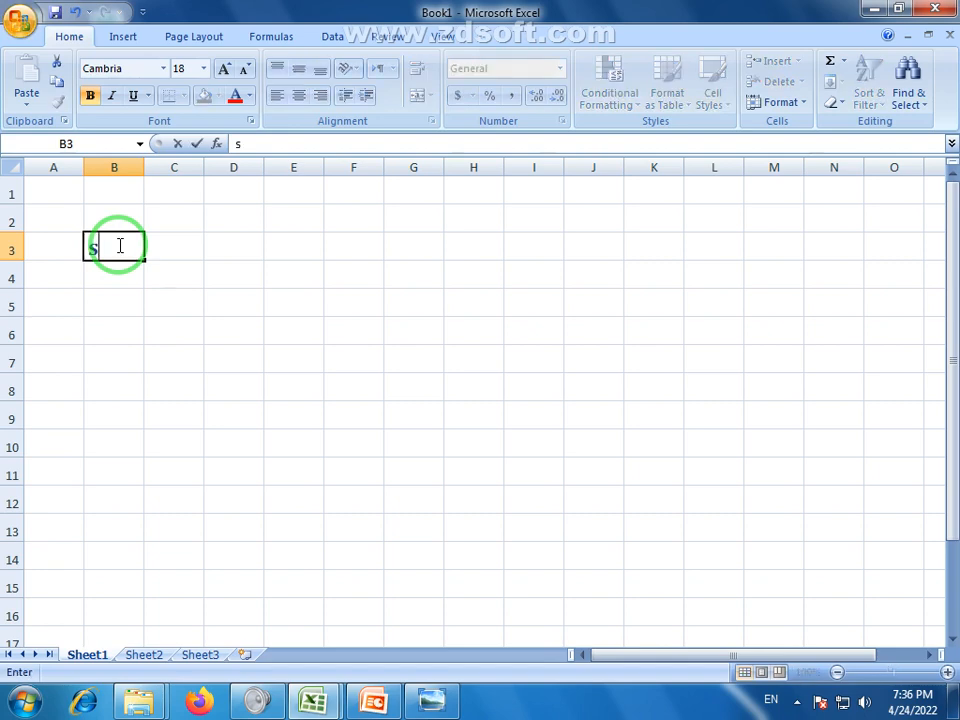
{"action": "type", "text": "r"}
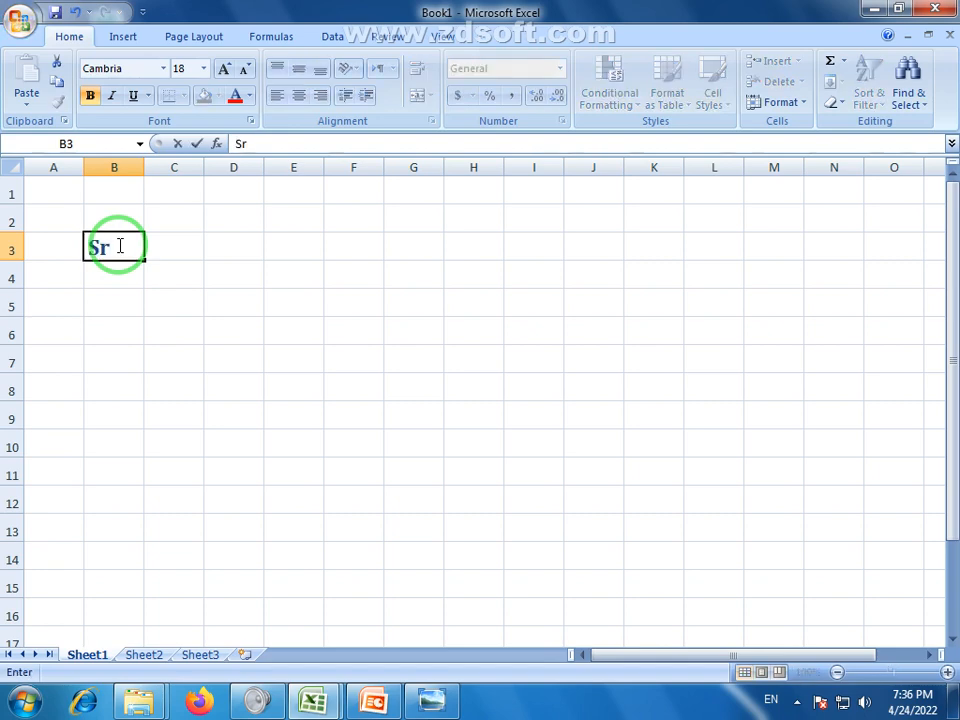
{"action": "type", "text": ".NO"}
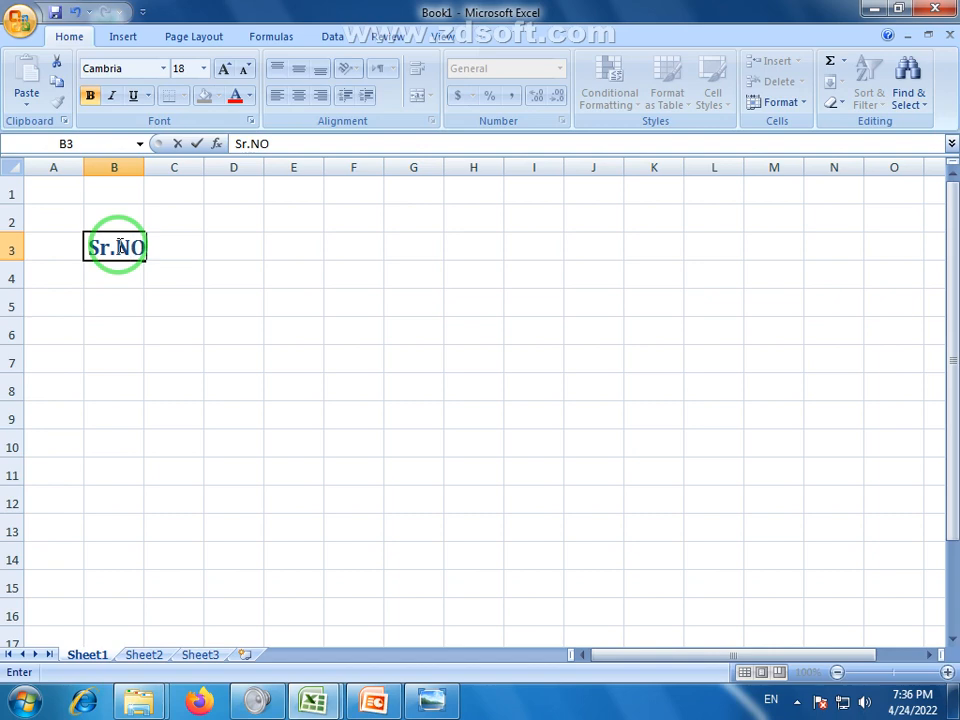
{"action": "key", "text": "BackSpace"}
{"action": "type", "text": "o"}
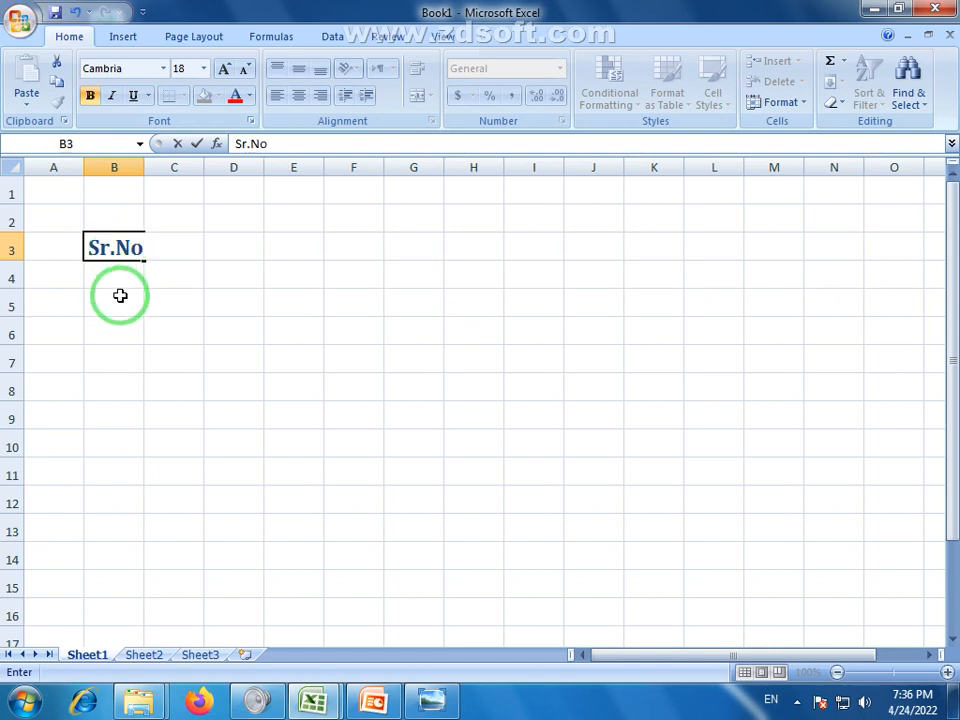
{"action": "left_click", "coordinate": [115, 278]}
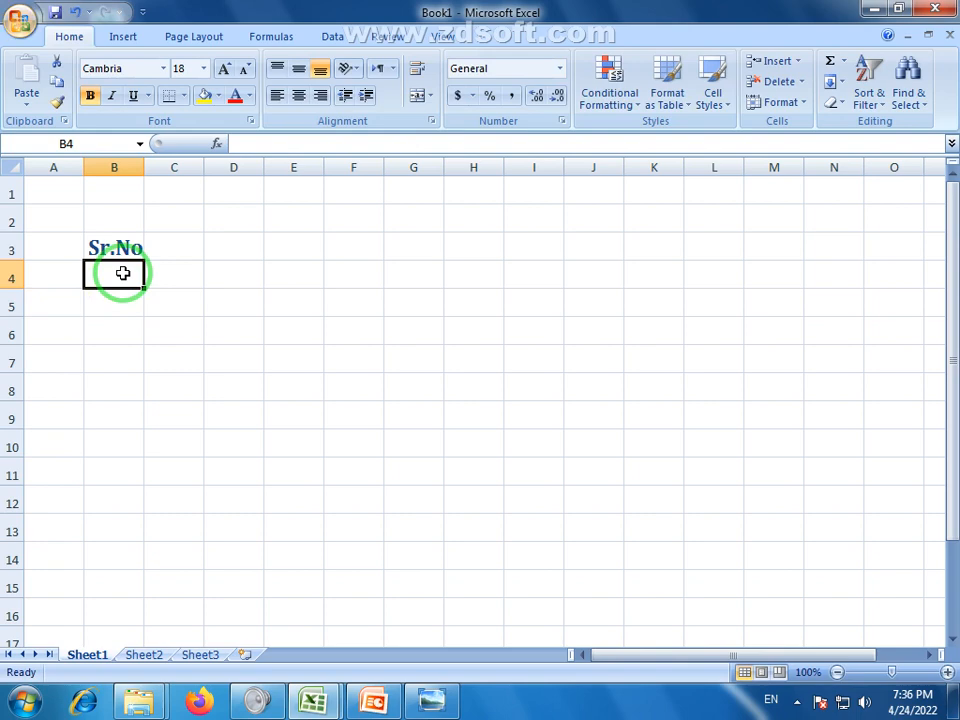
{"action": "type", "text": "1"}
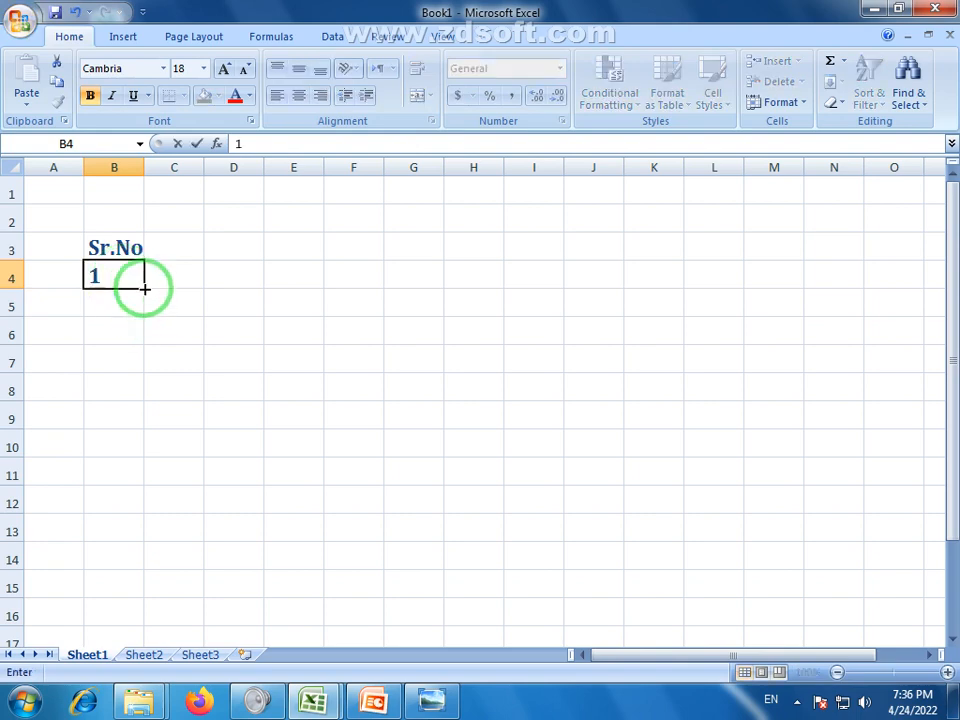
{"action": "left_click_drag", "start_coordinate": [144, 288], "coordinate": [146, 621]}
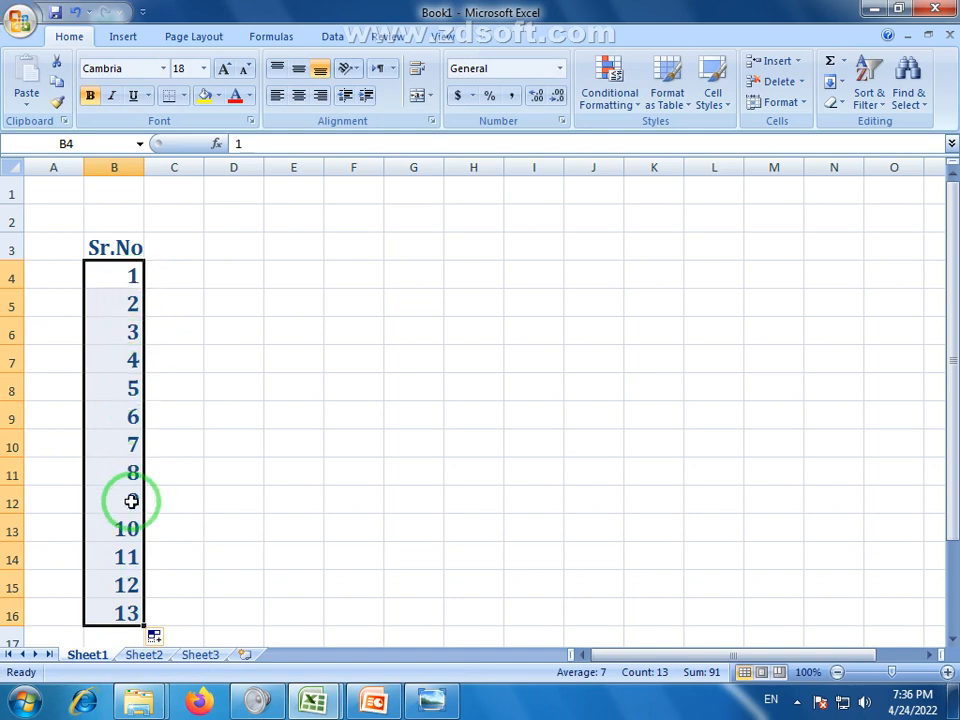
{"action": "left_click", "coordinate": [174, 248]}
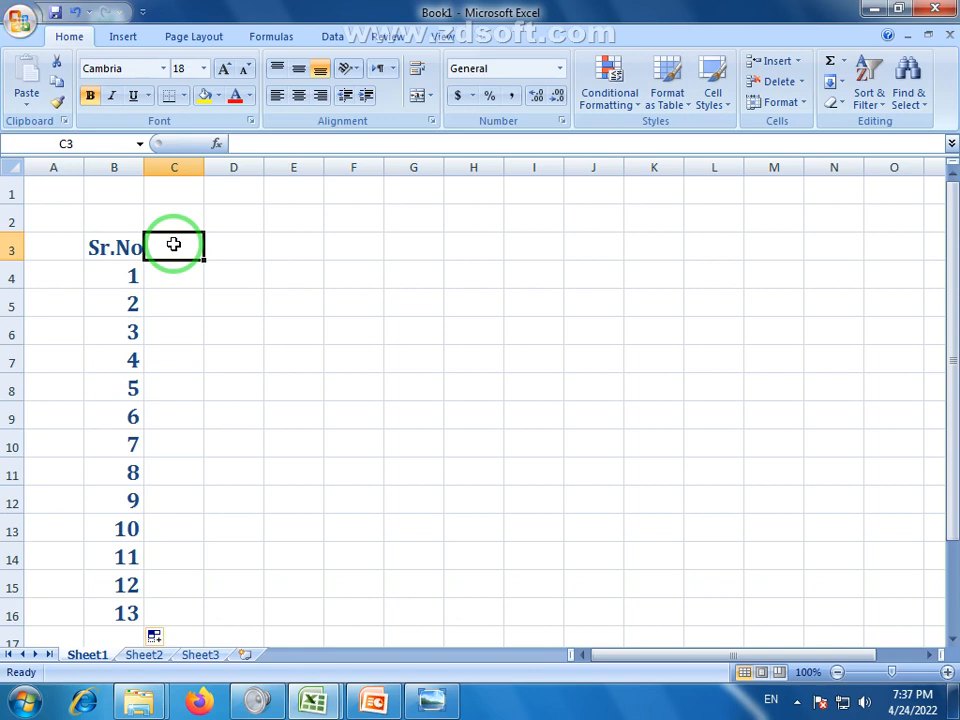
Step: Enter the headings Roll # in C3 and Name in D3, widening columns C and D
{"action": "type", "text": "Roll"}
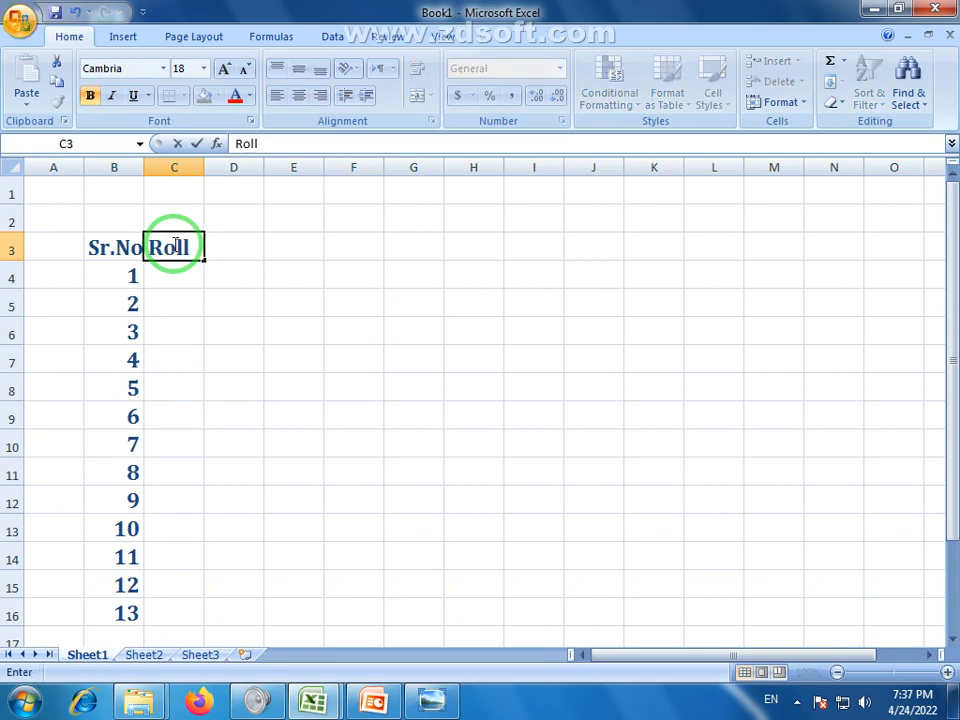
{"action": "type", "text": " #"}
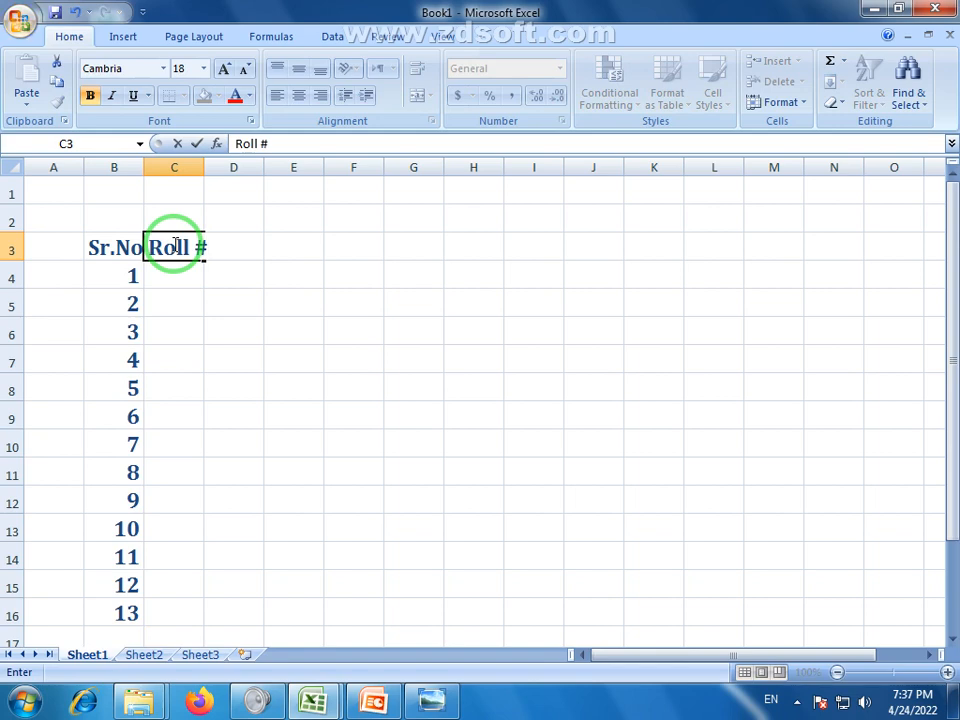
{"action": "key", "text": "Return"}
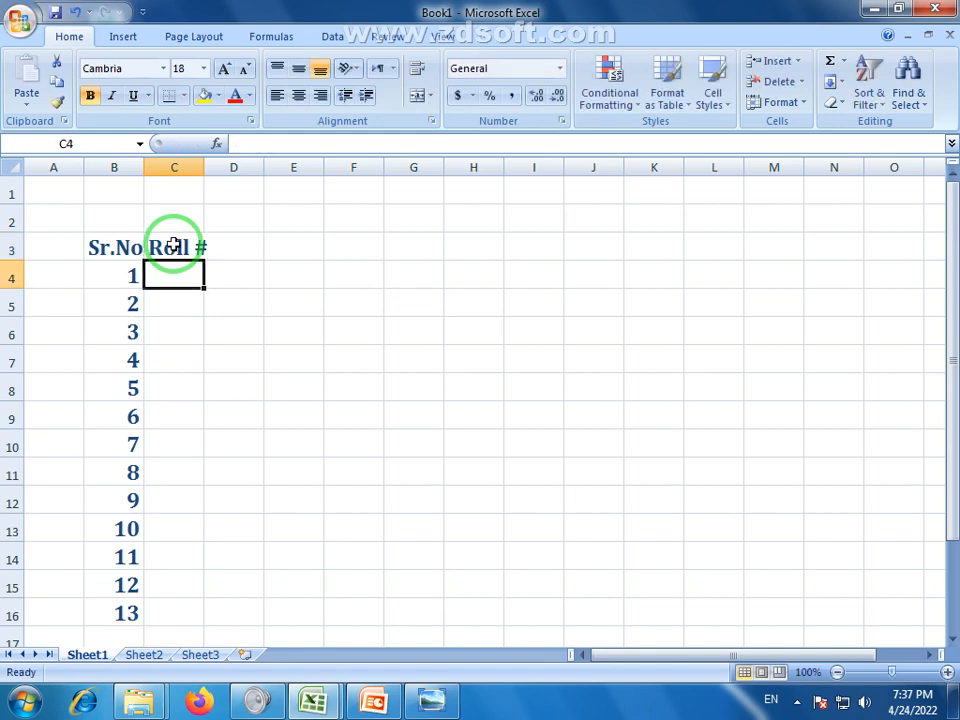
{"action": "left_click", "coordinate": [236, 250]}
{"action": "left_click_drag", "start_coordinate": [265, 167], "coordinate": [313, 164]}
{"action": "left_click_drag", "start_coordinate": [205, 168], "coordinate": [217, 169]}
{"action": "left_click", "coordinate": [271, 247]}
{"action": "type", "text": "Name"}
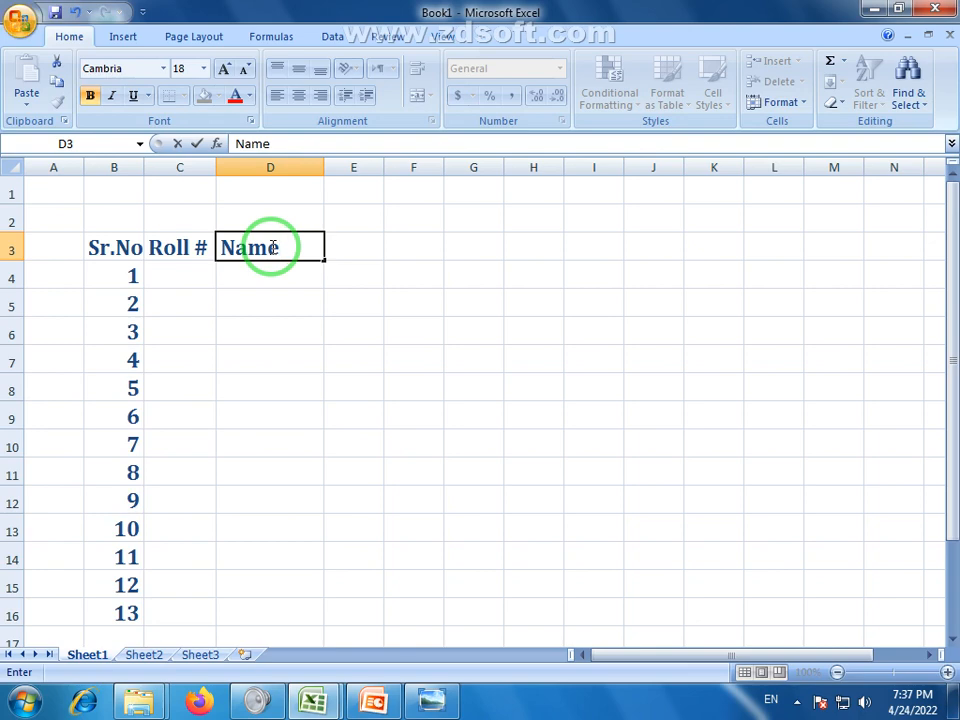
{"action": "left_click", "coordinate": [378, 246]}
Step: Add the heading Father Name in E3 and widen column E to fit it
{"action": "left_click_drag", "start_coordinate": [384, 170], "coordinate": [441, 167]}
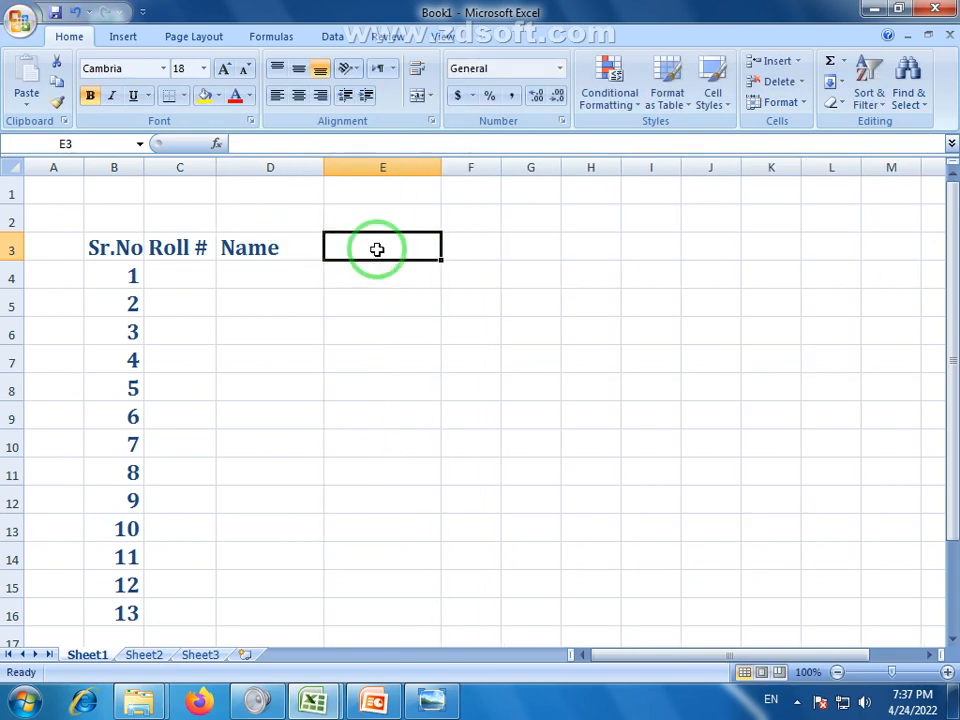
{"action": "type", "text": "F"}
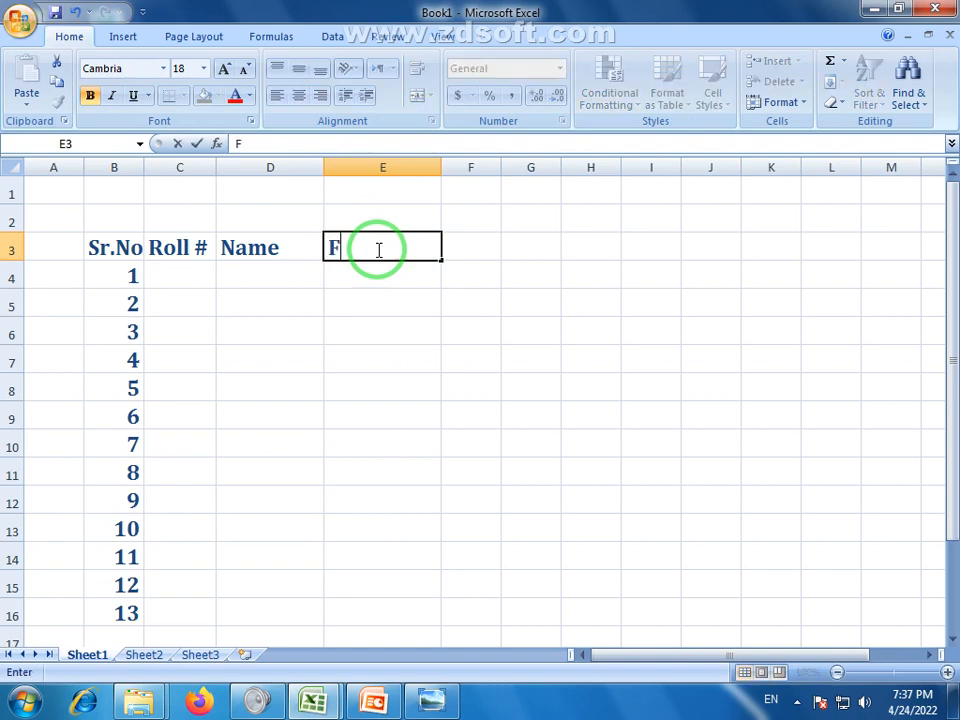
{"action": "type", "text": "ather Name"}
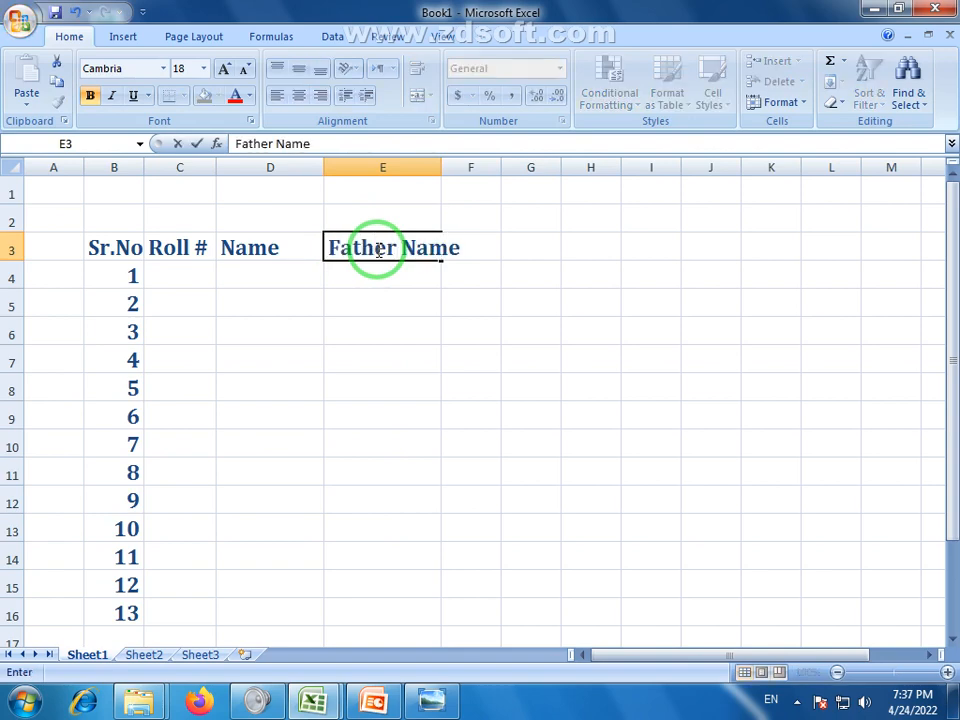
{"action": "left_click", "coordinate": [444, 168]}
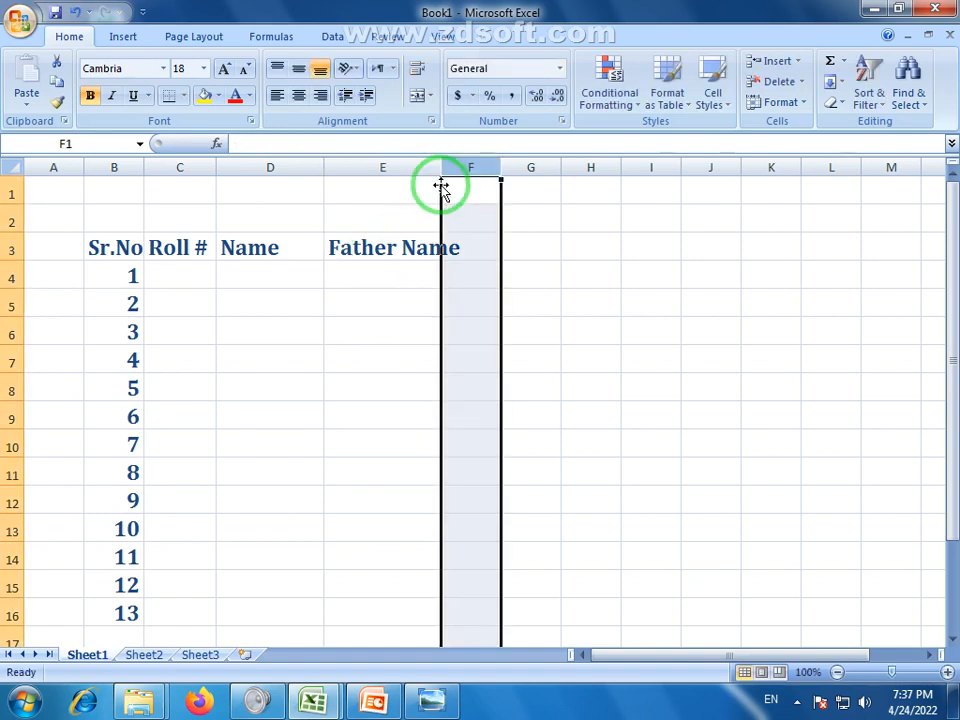
{"action": "left_click", "coordinate": [432, 167]}
{"action": "left_click_drag", "start_coordinate": [439, 168], "coordinate": [485, 167]}
Step: Add the heading Gander in F3, widening column F
{"action": "left_click", "coordinate": [521, 244]}
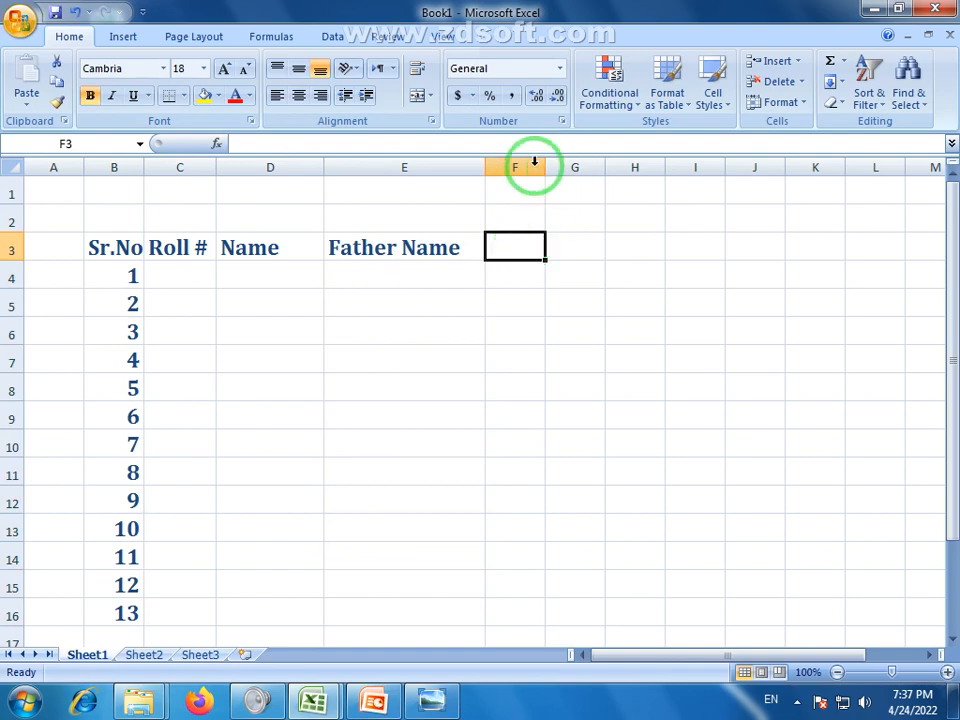
{"action": "left_click_drag", "start_coordinate": [543, 168], "coordinate": [603, 167]}
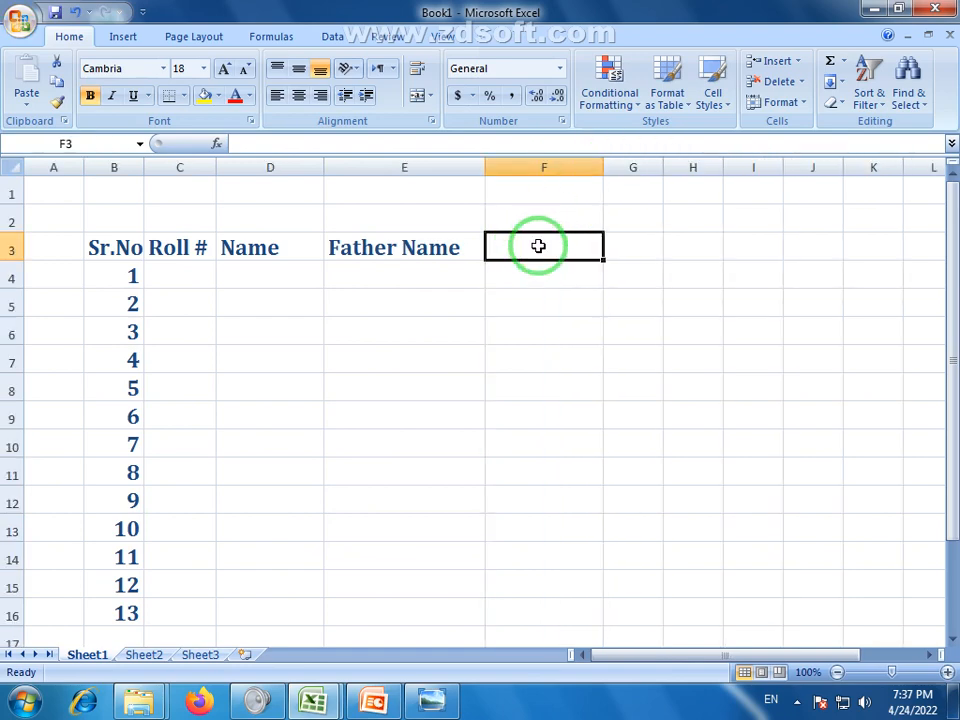
{"action": "type", "text": "D"}
{"action": "key", "text": "BackSpace"}
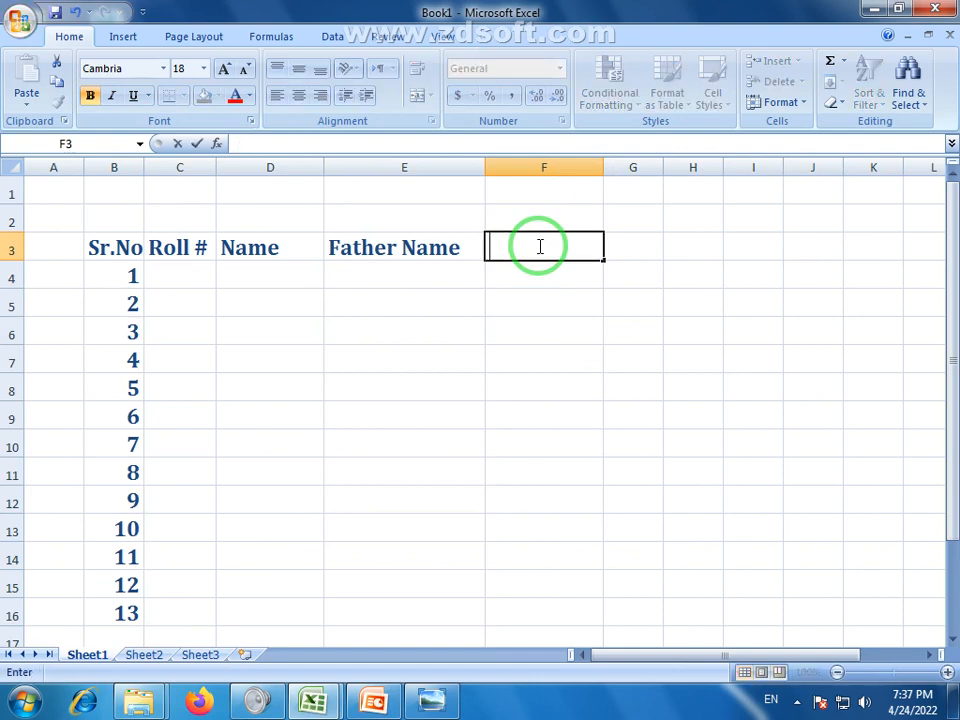
{"action": "type", "text": "G"}
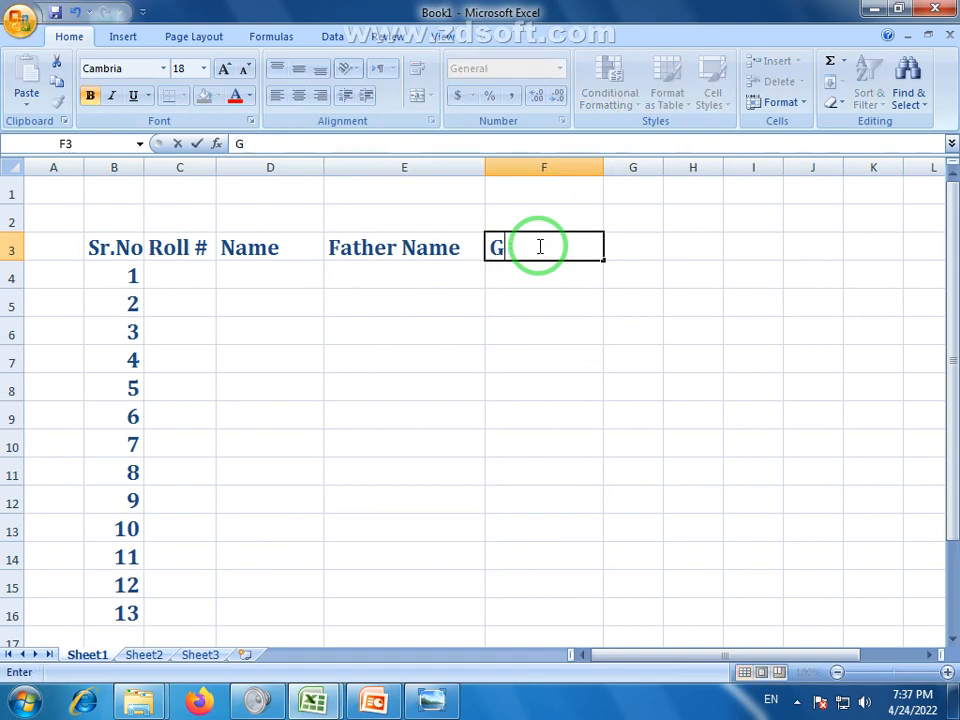
{"action": "type", "text": "ander"}
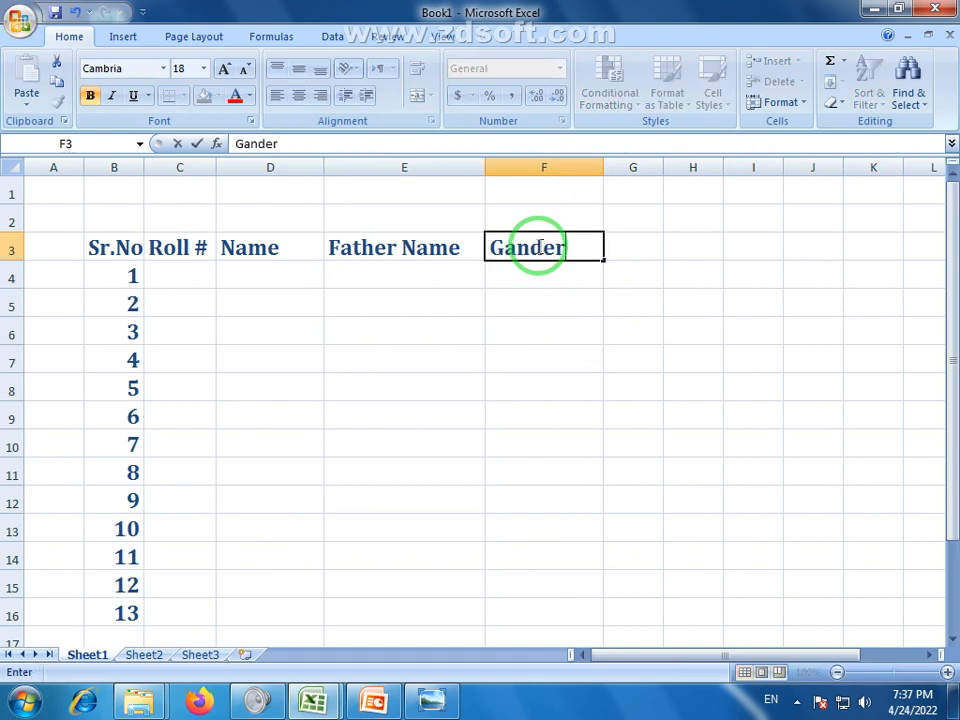
{"action": "left_click", "coordinate": [627, 240]}
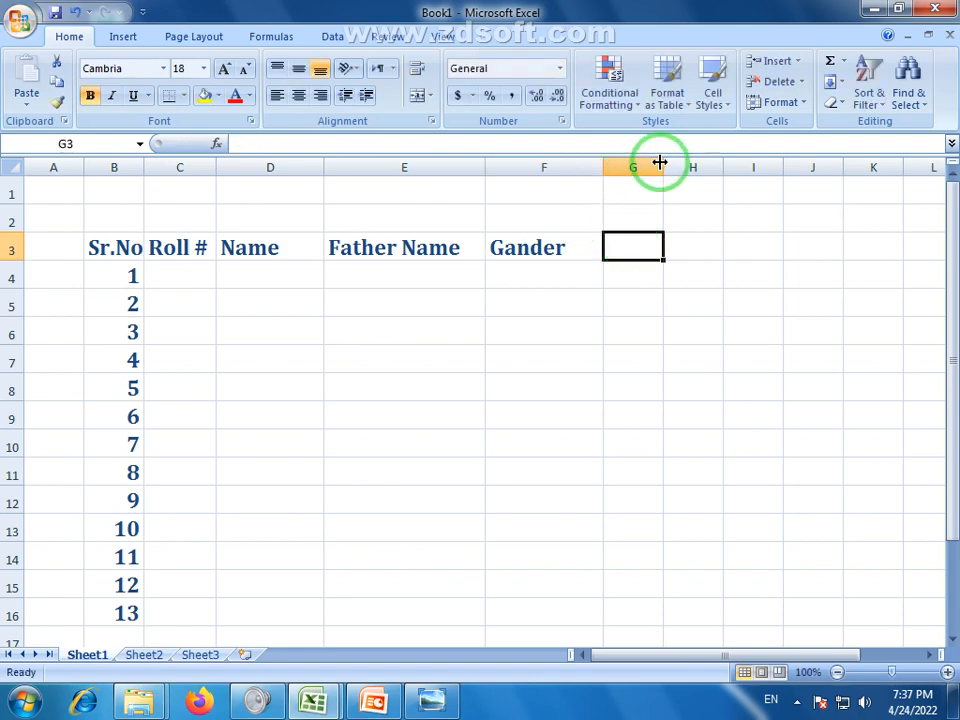
Step: Add the headings Mobile # in G3 and Address in H3, widening both columns
{"action": "left_click_drag", "start_coordinate": [660, 162], "coordinate": [720, 162]}
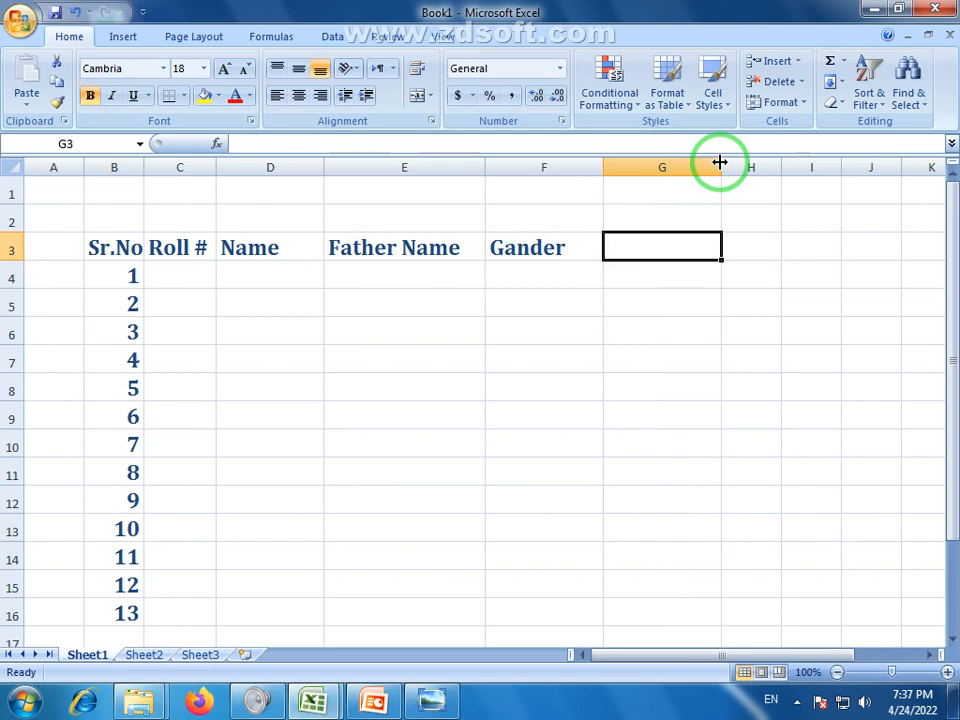
{"action": "type", "text": "Mobile #"}
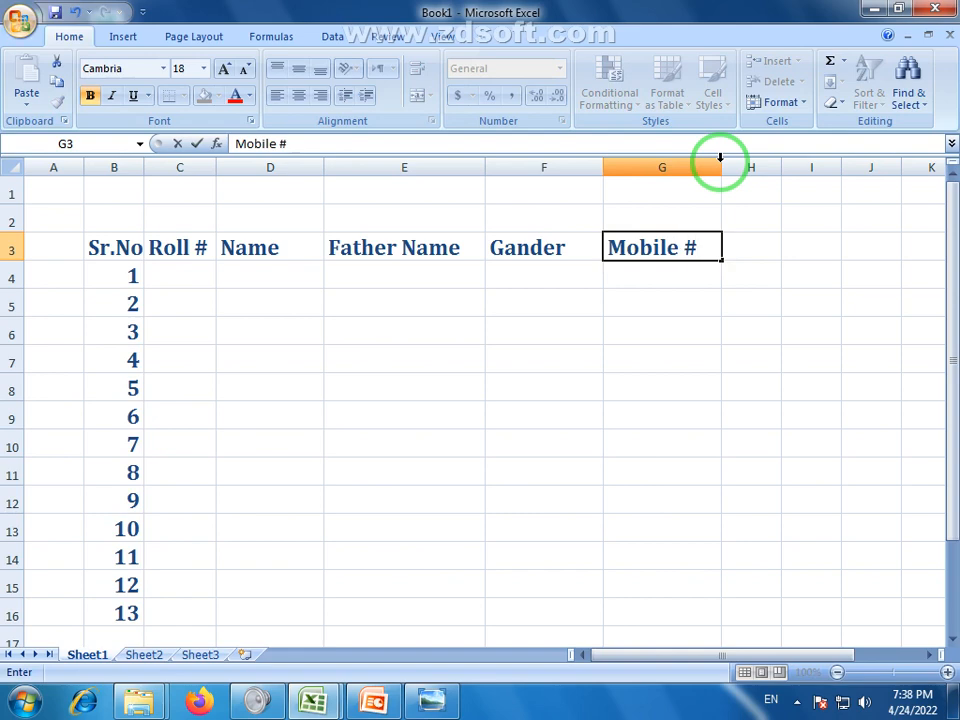
{"action": "key", "text": "Tab"}
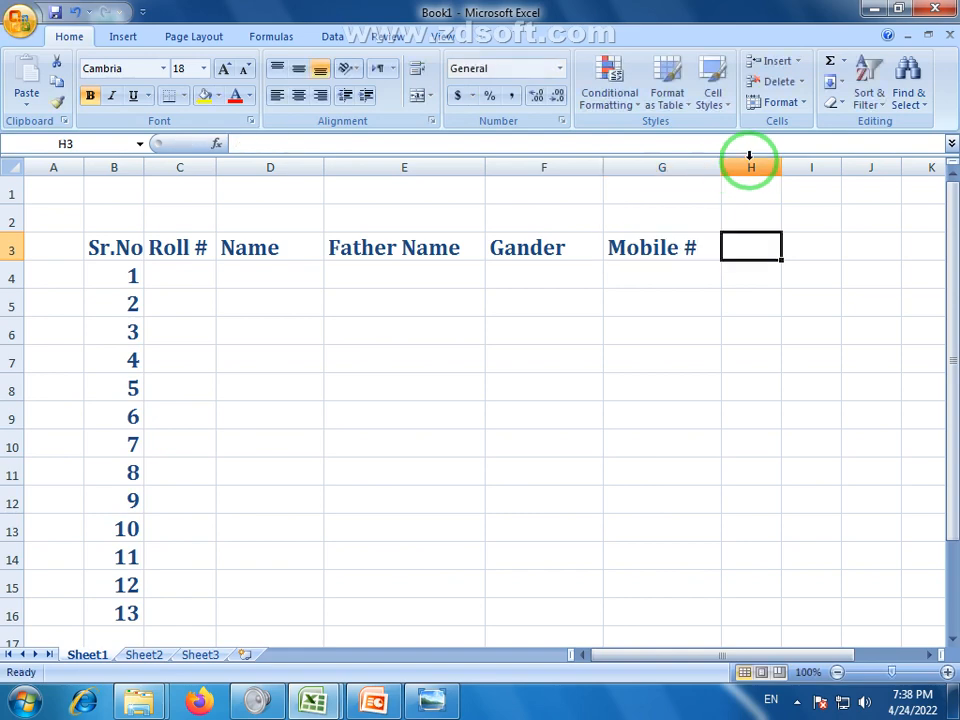
{"action": "left_click_drag", "start_coordinate": [782, 163], "coordinate": [844, 156]}
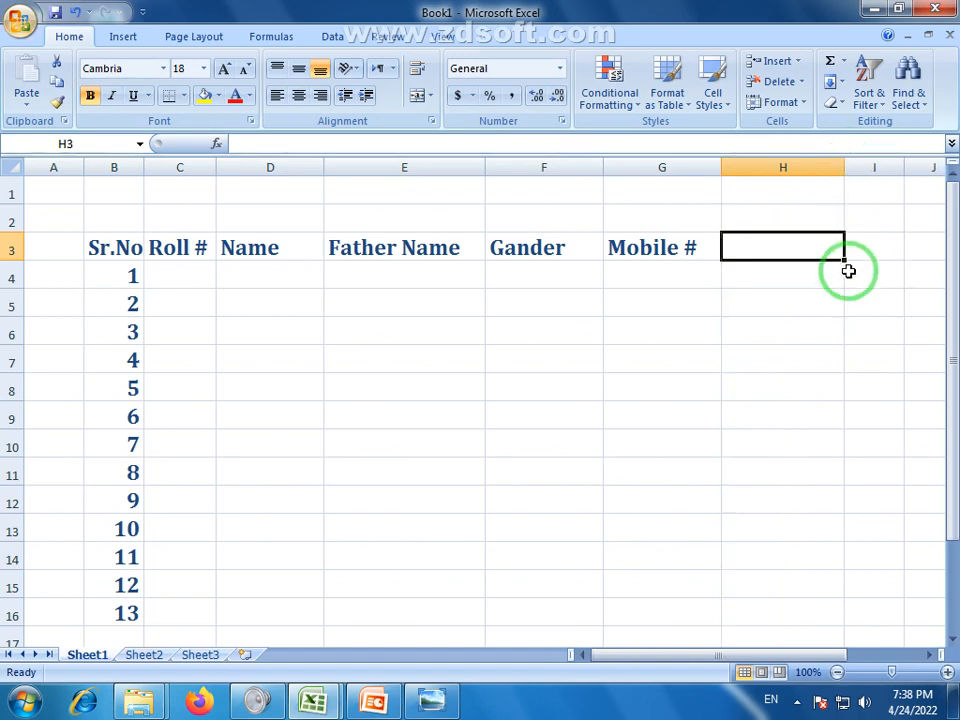
{"action": "type", "text": "a"}
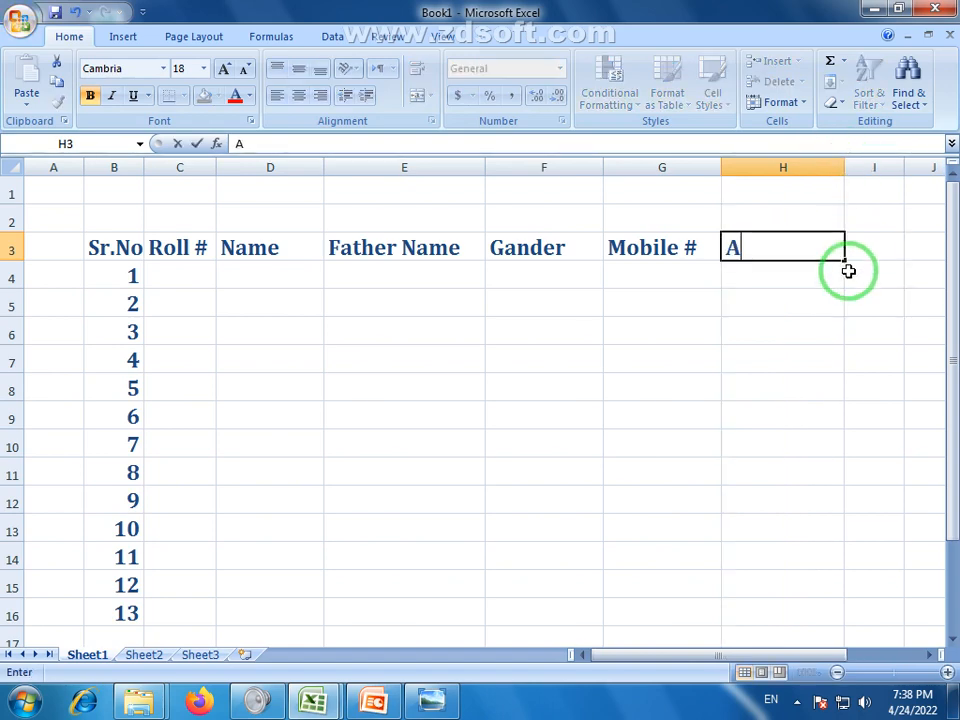
{"action": "type", "text": "ddress"}
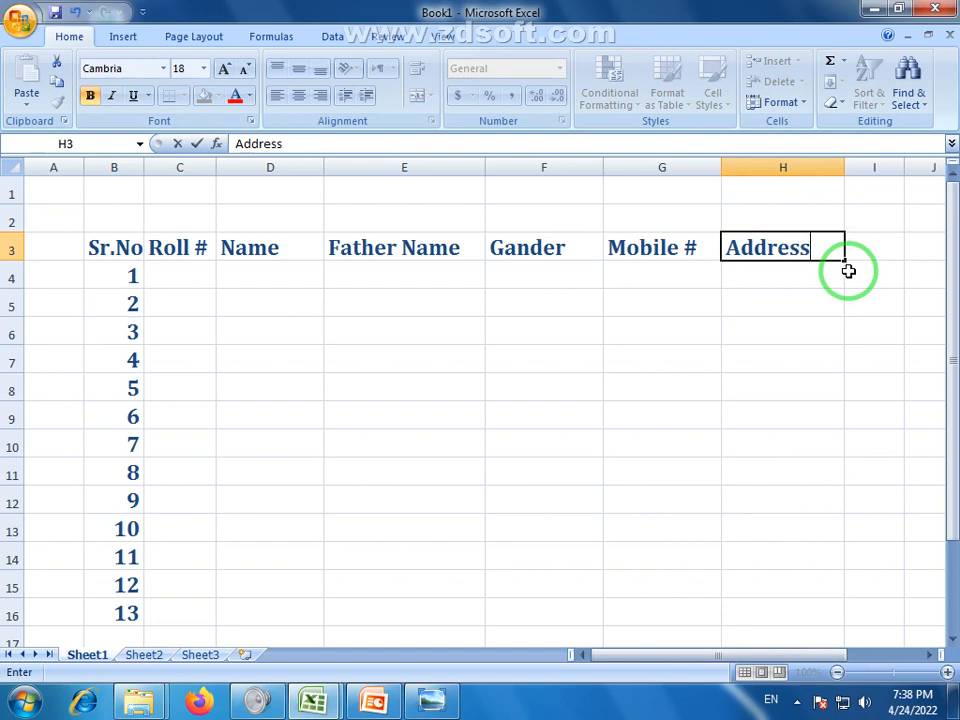
{"action": "left_click", "coordinate": [789, 331]}
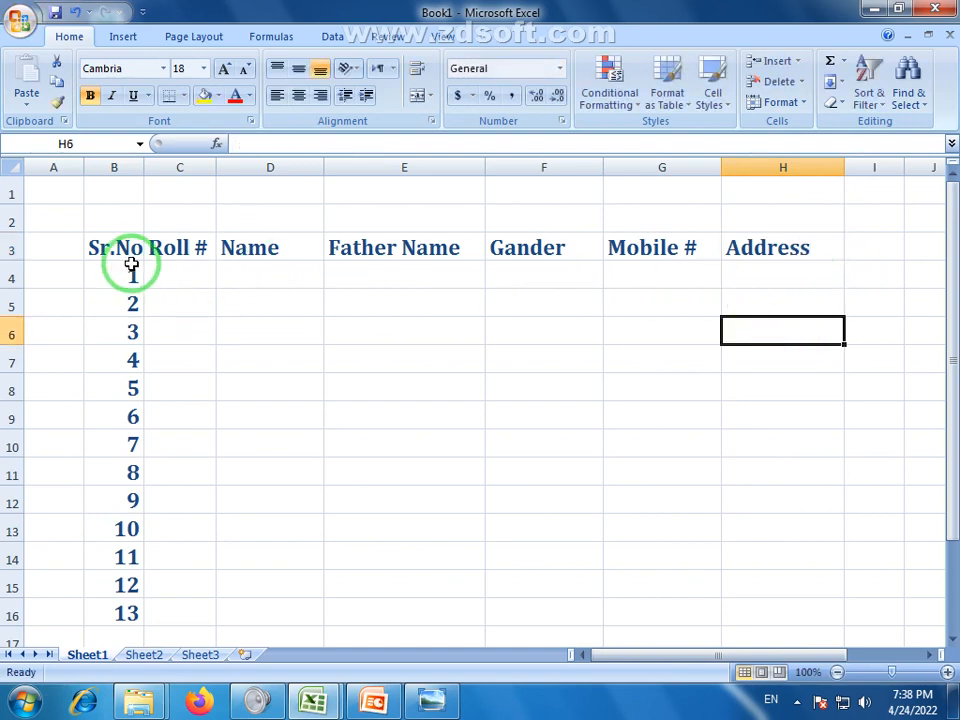
{"action": "left_click_drag", "start_coordinate": [122, 252], "coordinate": [766, 602]}
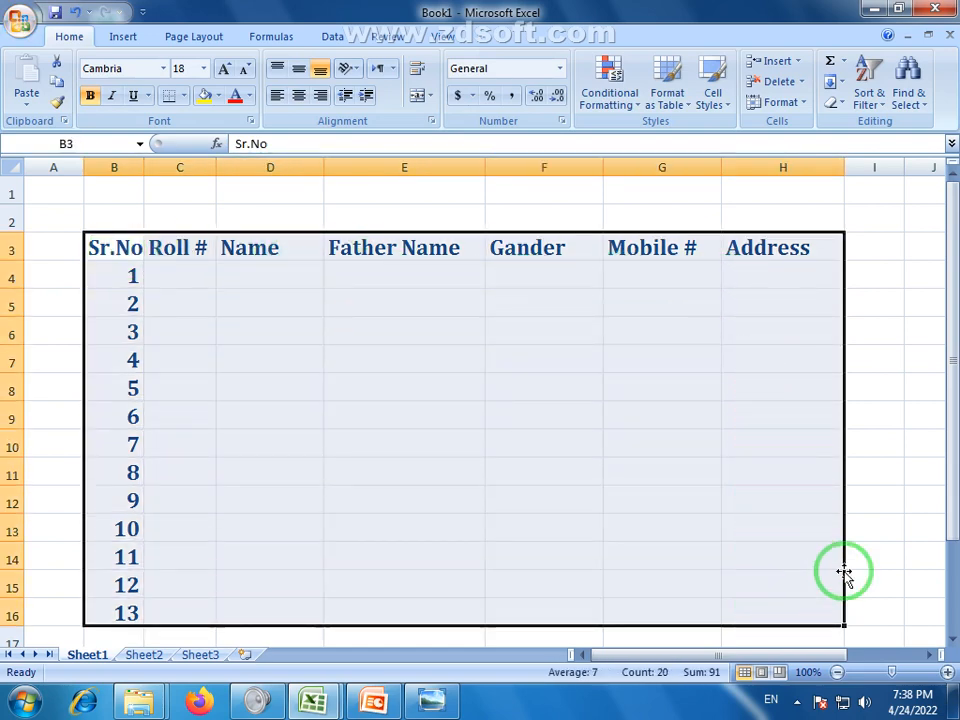
Step: Insert a blank column before Father Name and move the Father Name heading back into E3
{"action": "left_click", "coordinate": [874, 556]}
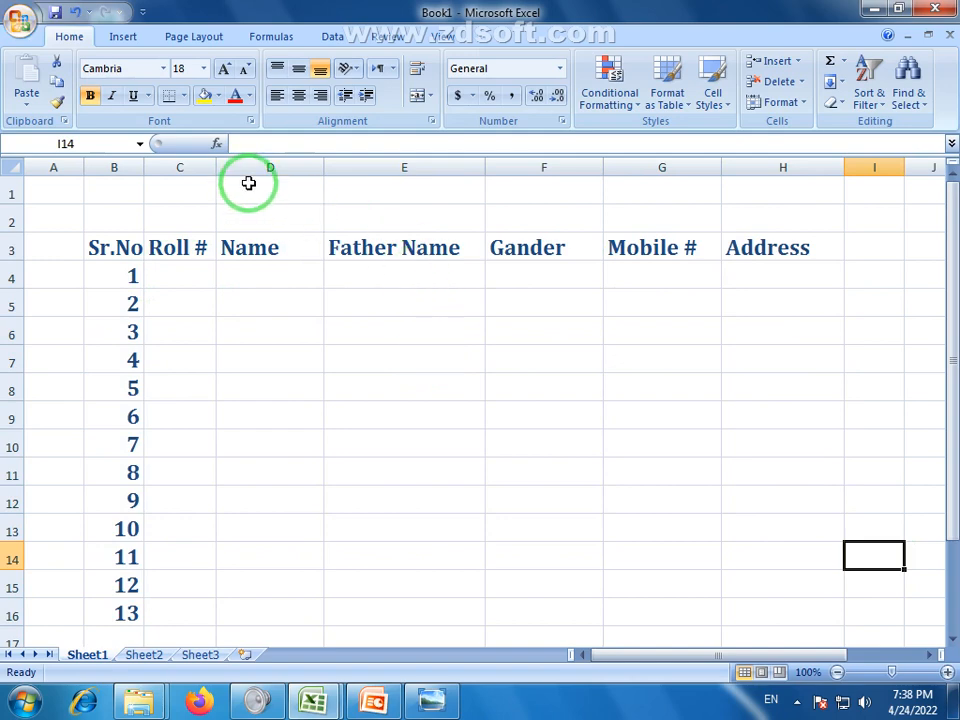
{"action": "left_click", "coordinate": [280, 166]}
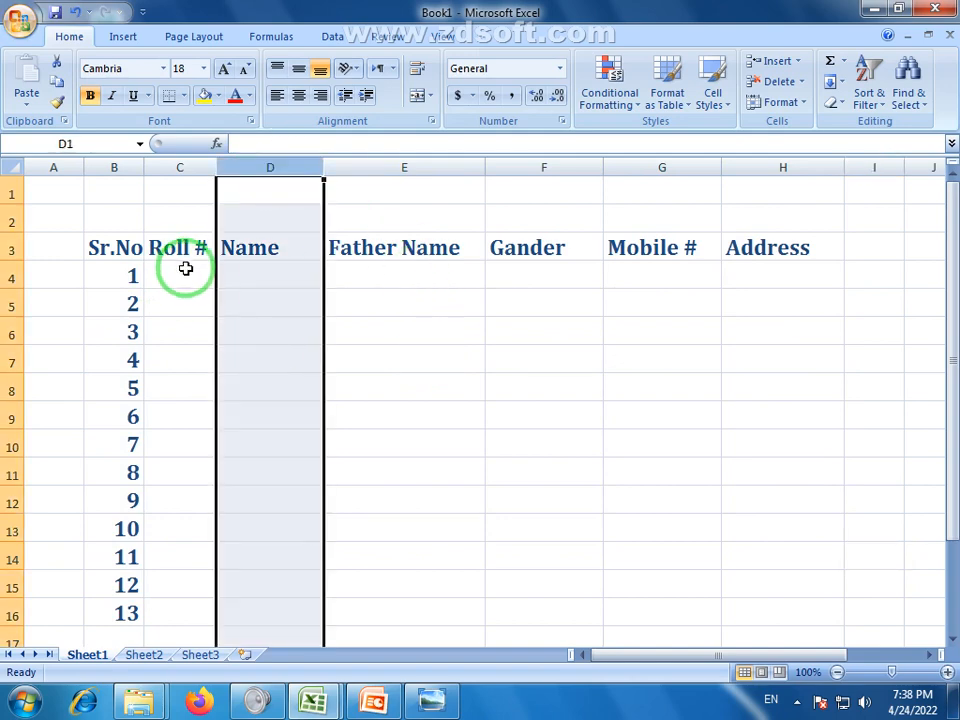
{"action": "left_click", "coordinate": [412, 300]}
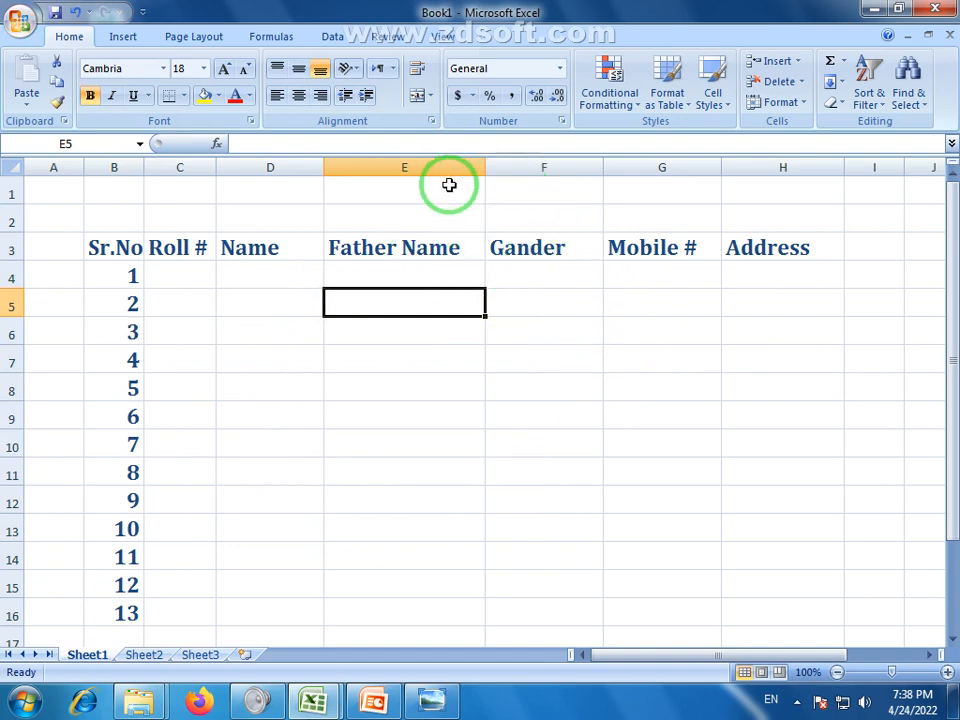
{"action": "left_click", "coordinate": [449, 167]}
{"action": "right_click", "coordinate": [449, 167]}
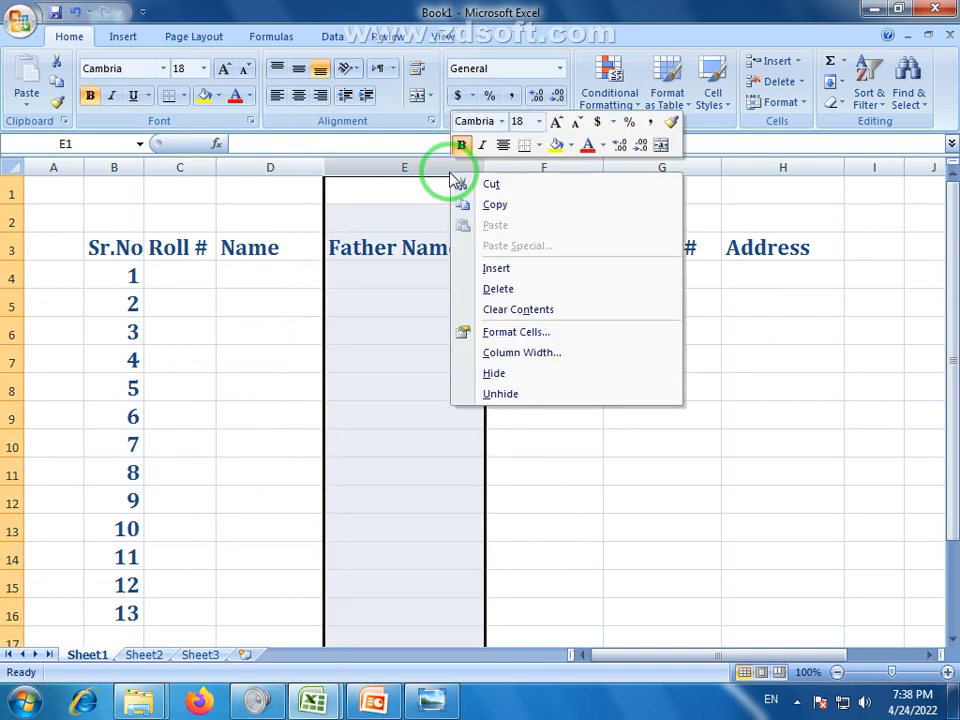
{"action": "left_click", "coordinate": [497, 268]}
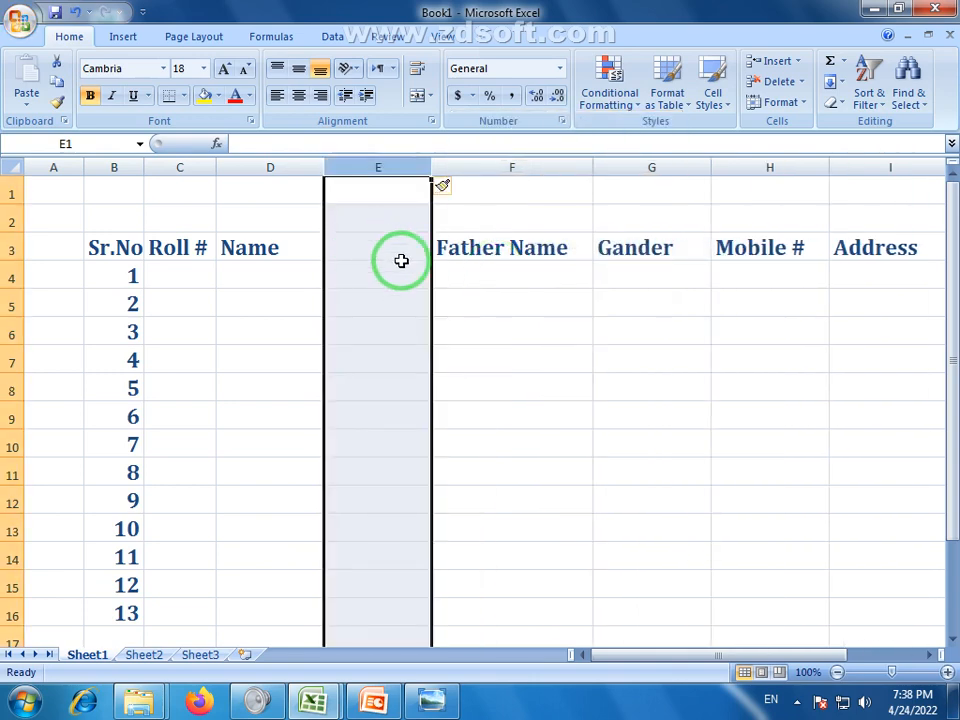
{"action": "left_click", "coordinate": [402, 266]}
{"action": "left_click", "coordinate": [472, 258]}
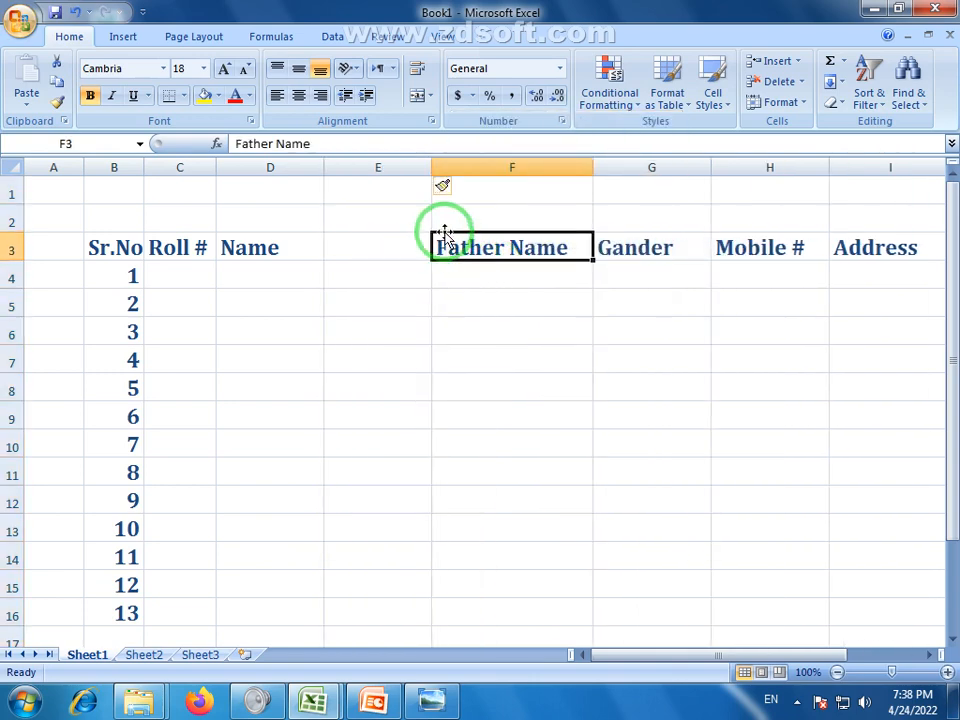
{"action": "left_click_drag", "start_coordinate": [443, 231], "coordinate": [396, 252]}
Step: Enter the heading Course Name in F3, widening column E and narrowing column F
{"action": "left_click", "coordinate": [497, 246]}
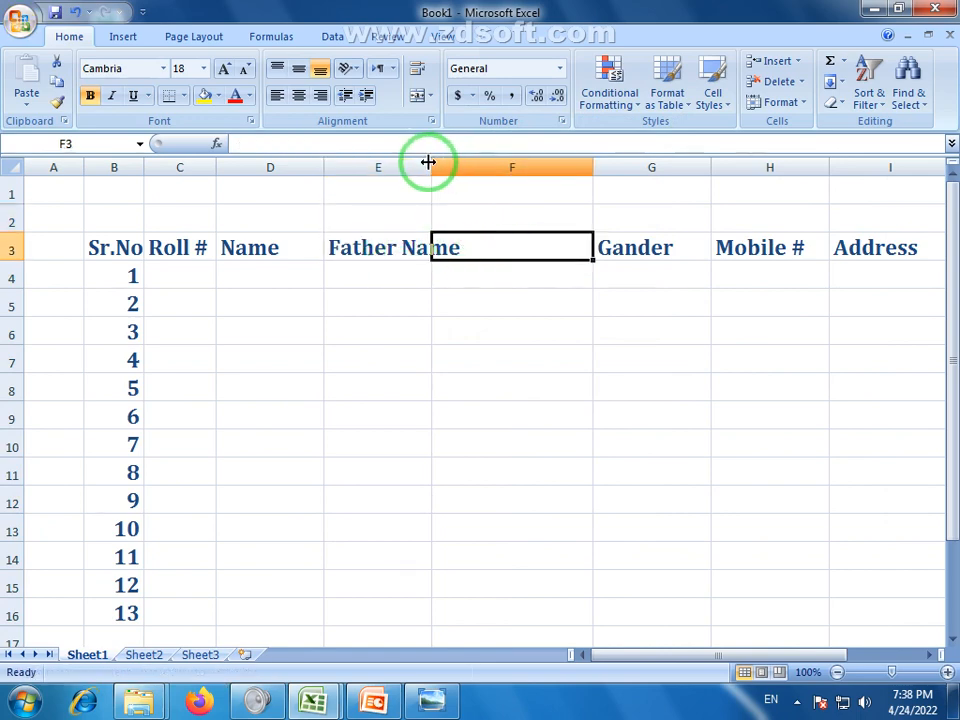
{"action": "left_click_drag", "start_coordinate": [431, 165], "coordinate": [469, 163]}
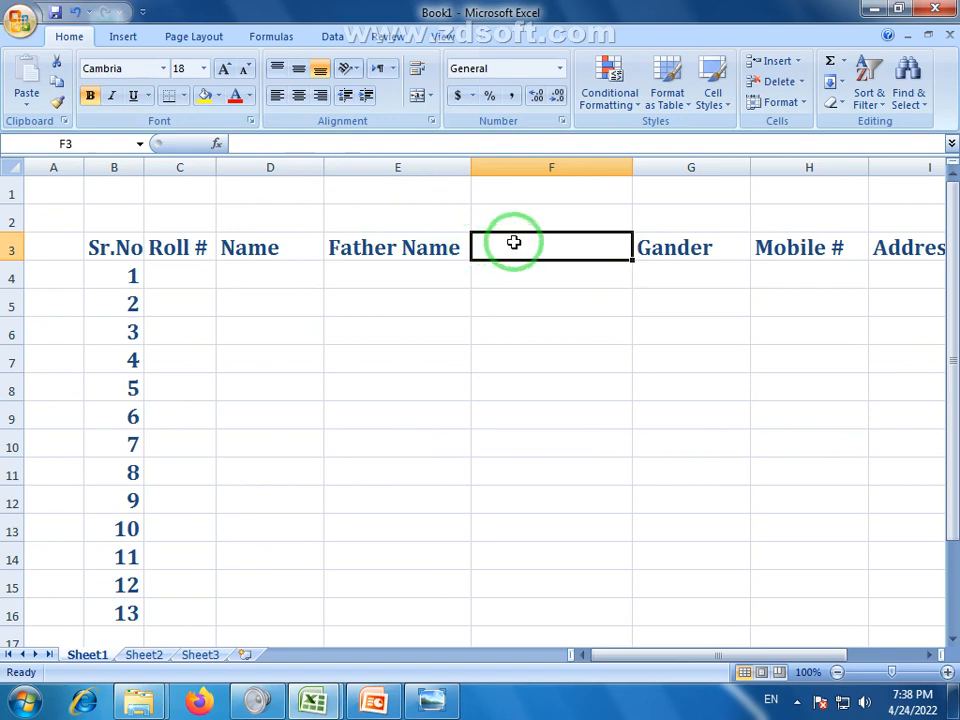
{"action": "type", "text": "Co"}
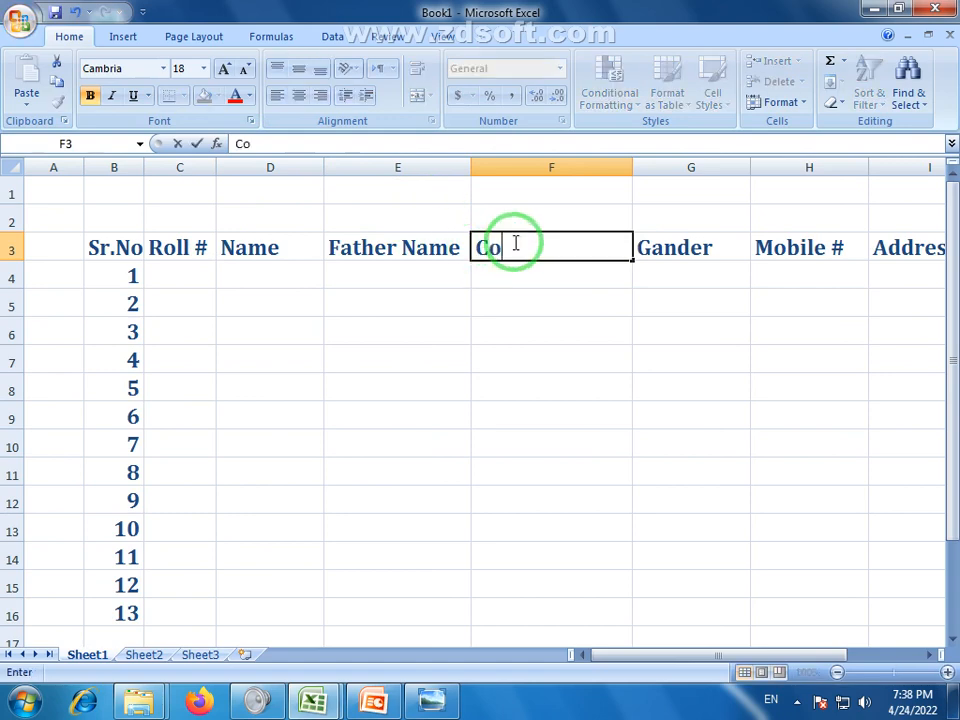
{"action": "type", "text": "urse"}
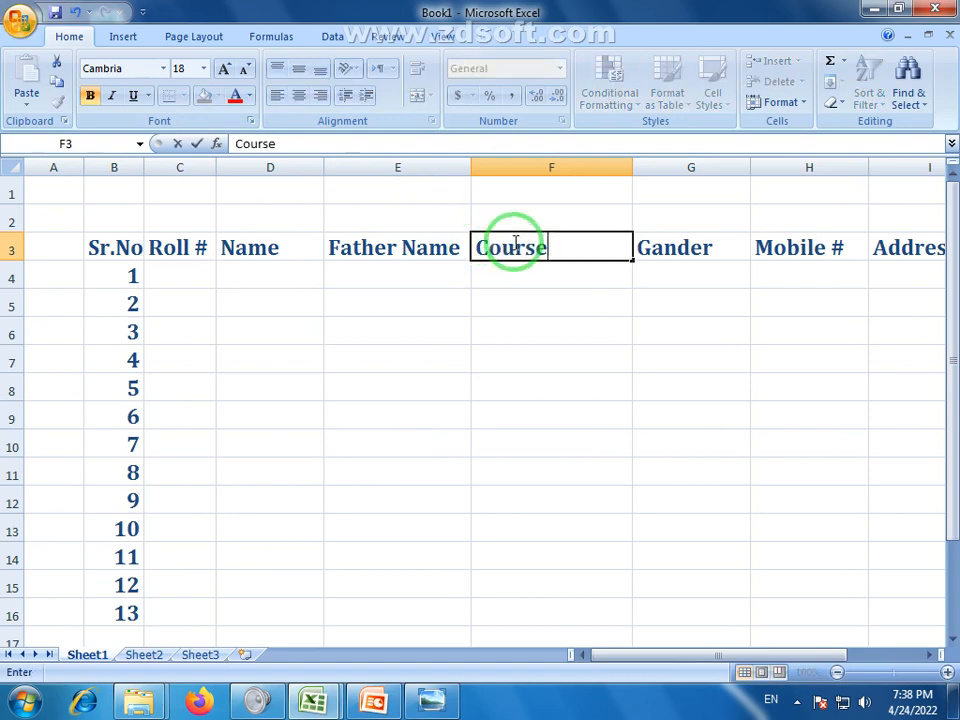
{"action": "type", "text": " Name"}
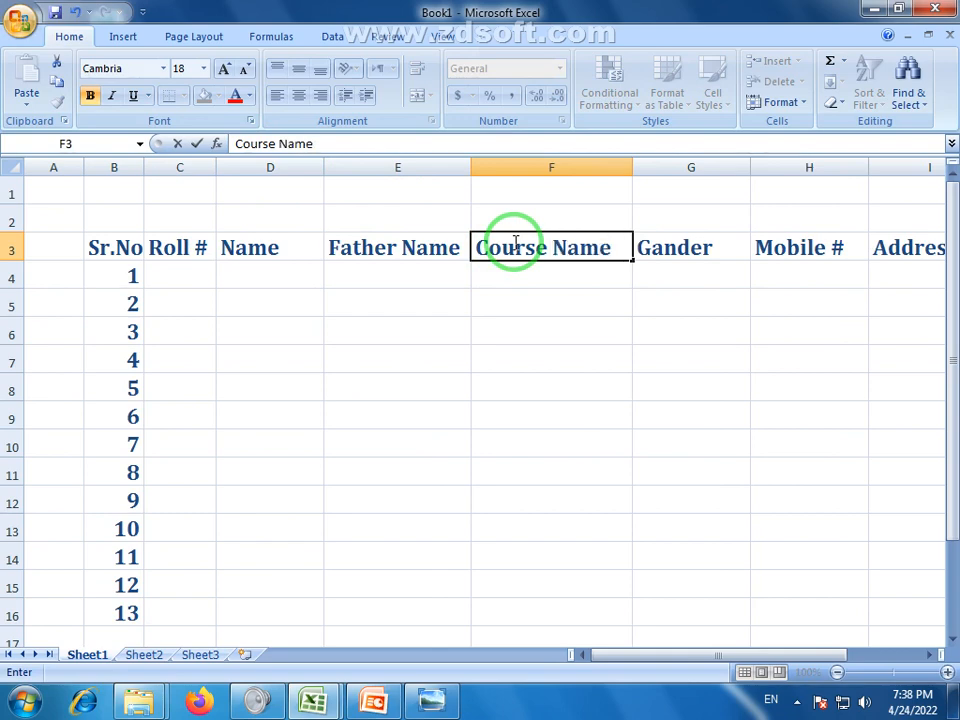
{"action": "key", "text": "Return"}
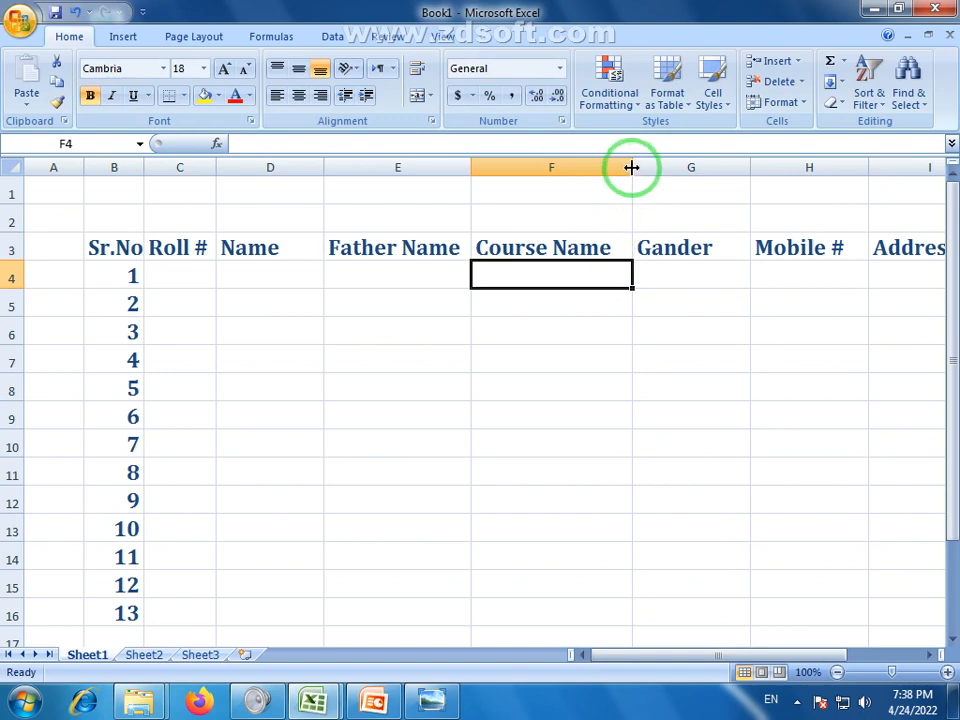
{"action": "left_click_drag", "start_coordinate": [632, 167], "coordinate": [626, 167]}
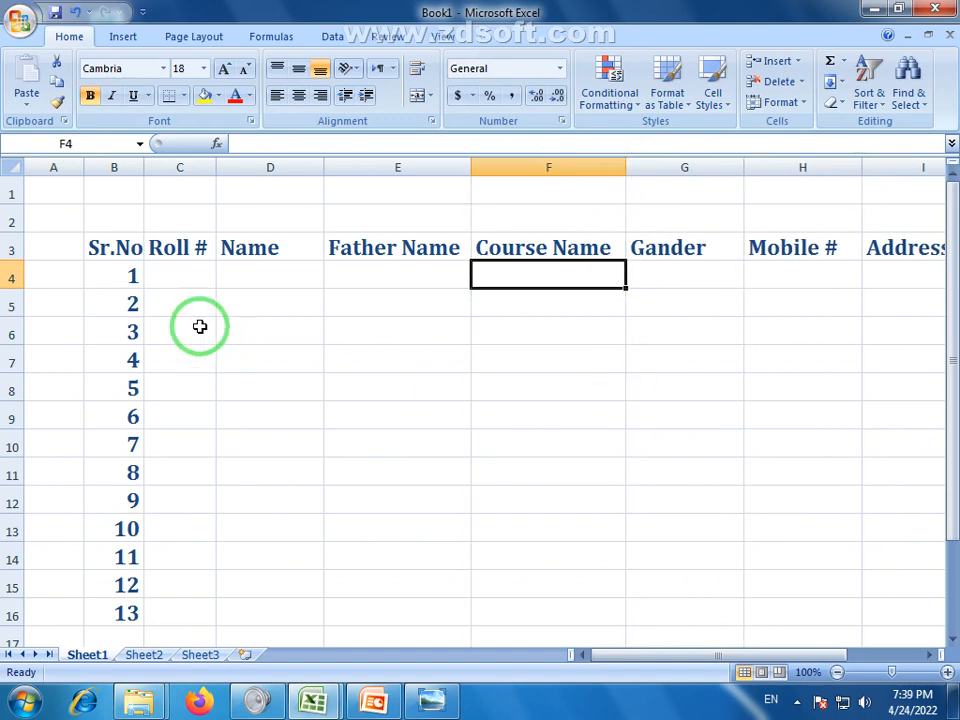
Step: Enter roll number 201, name ABC and father name XYZ for the first student
{"action": "left_click", "coordinate": [188, 274]}
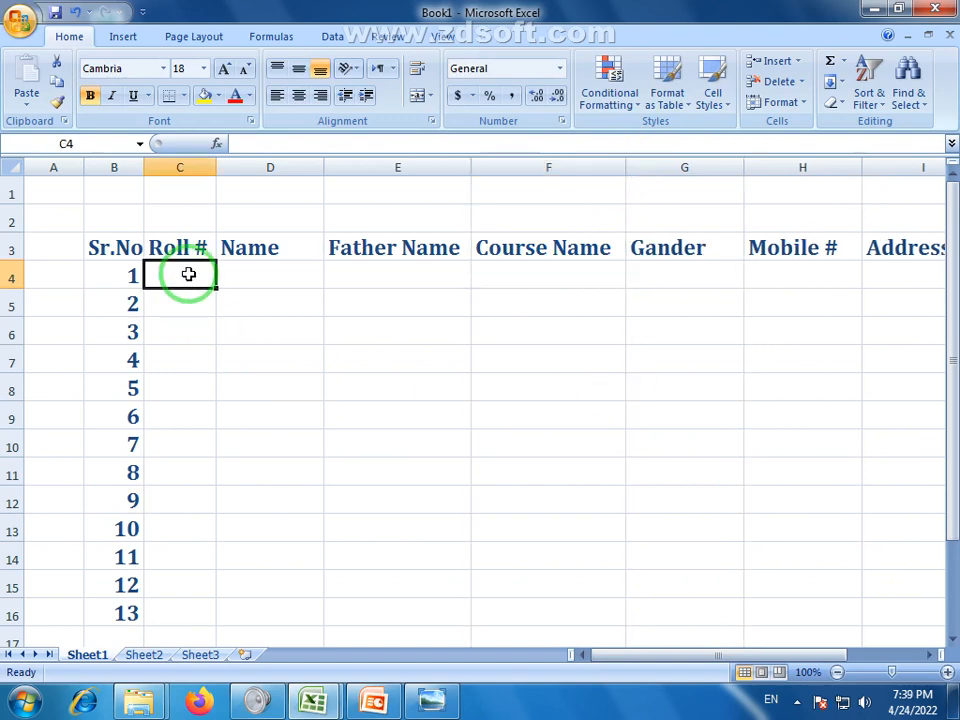
{"action": "type", "text": "201"}
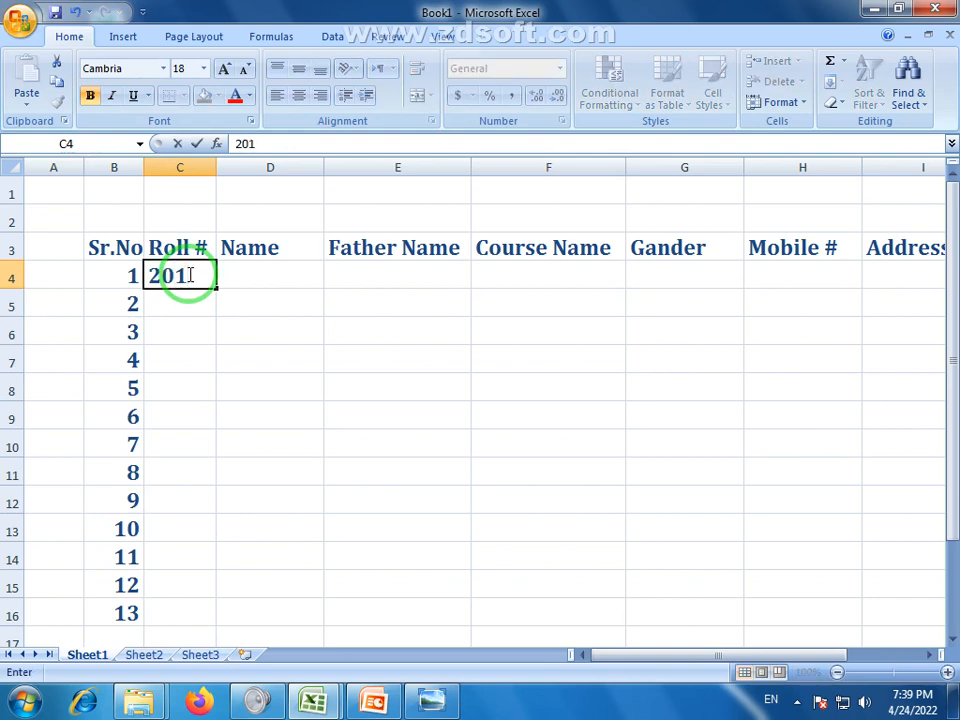
{"action": "left_click", "coordinate": [281, 273]}
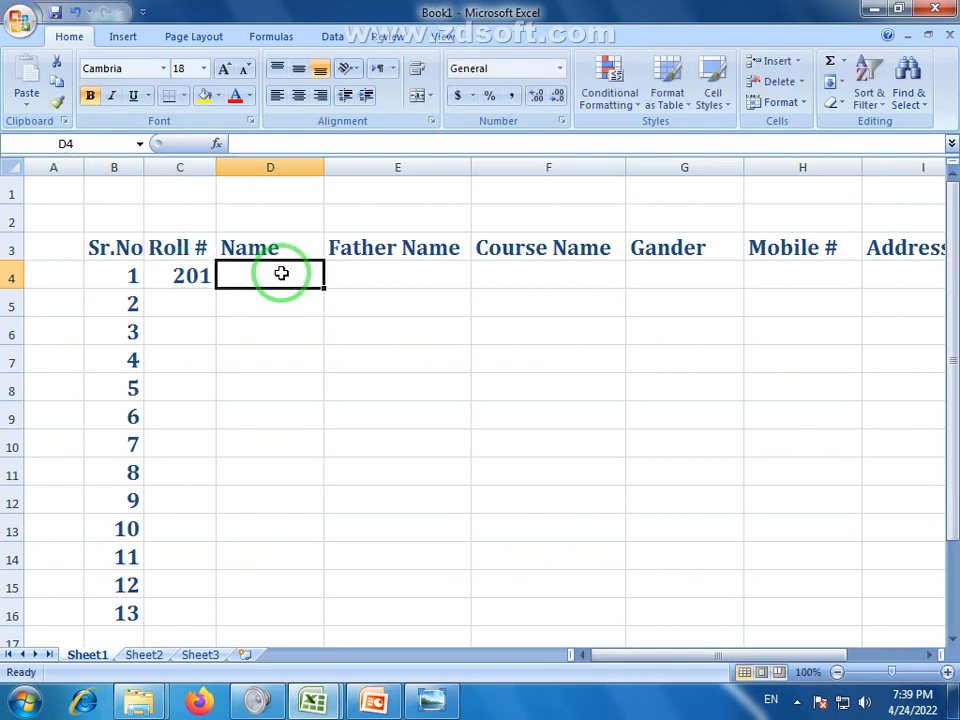
{"action": "type", "text": "ABC"}
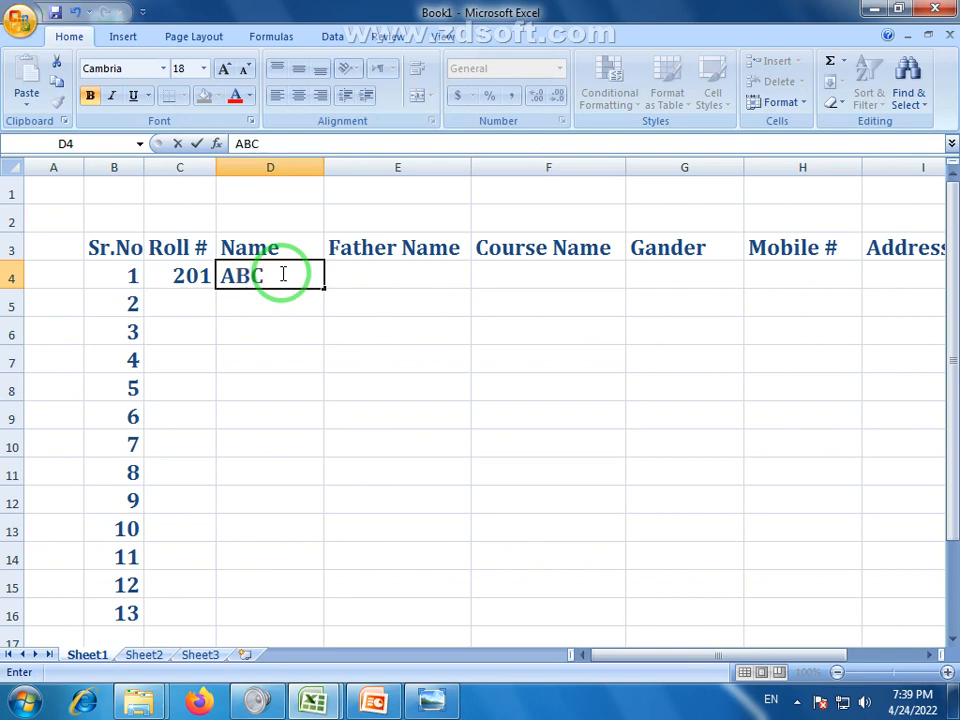
{"action": "key", "text": "Tab"}
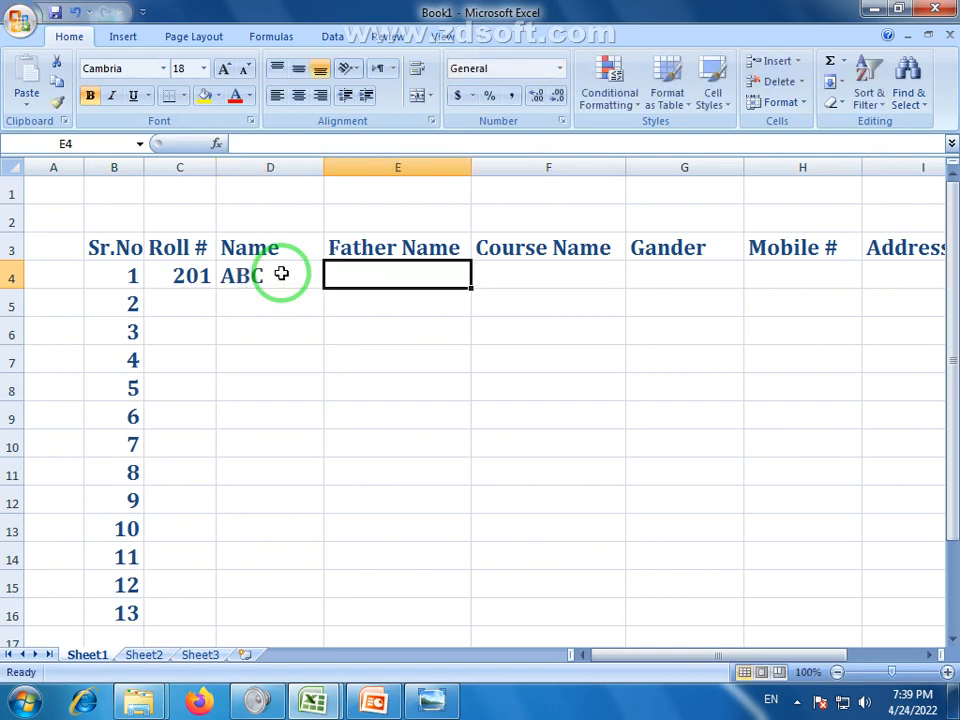
{"action": "type", "text": "XYZ"}
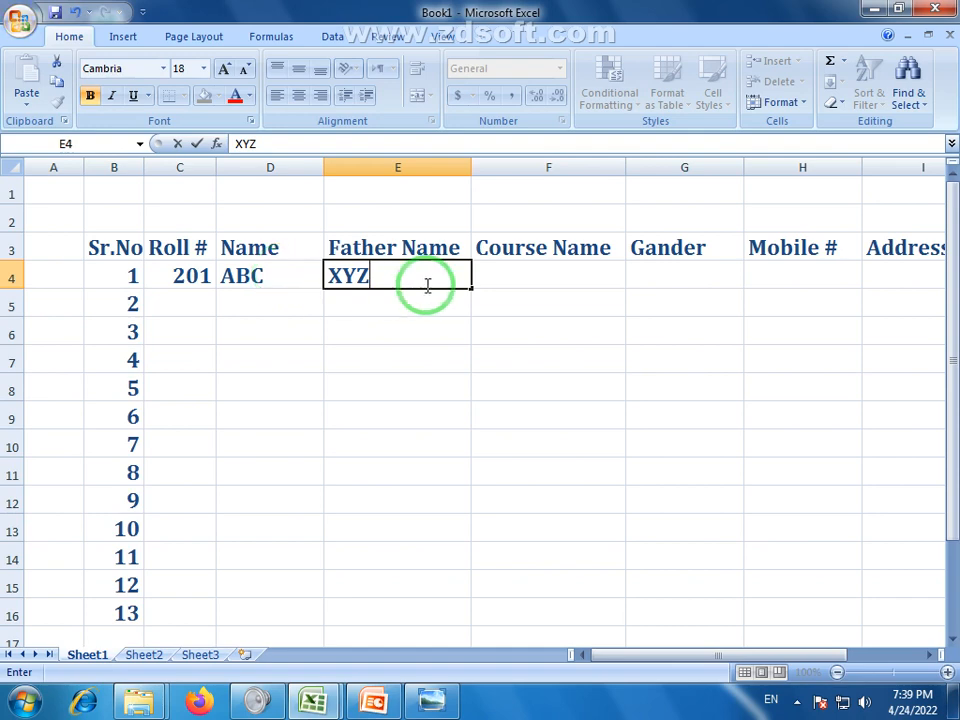
{"action": "key", "text": "Return"}
Step: Enter course MS Office and gender Male for the first student
{"action": "left_click", "coordinate": [556, 275]}
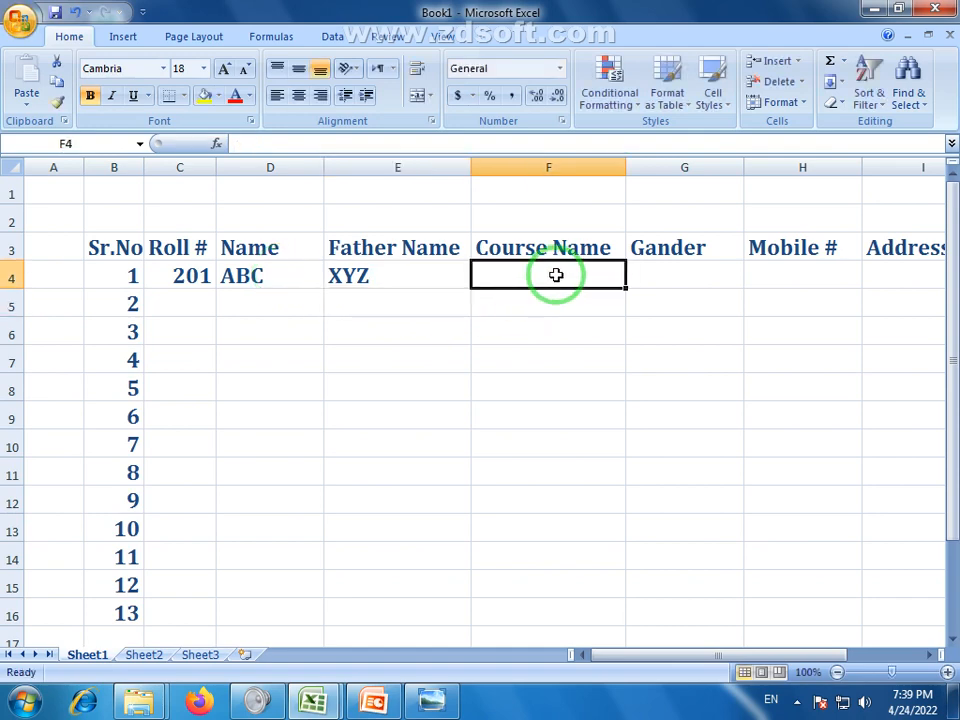
{"action": "type", "text": "B"}
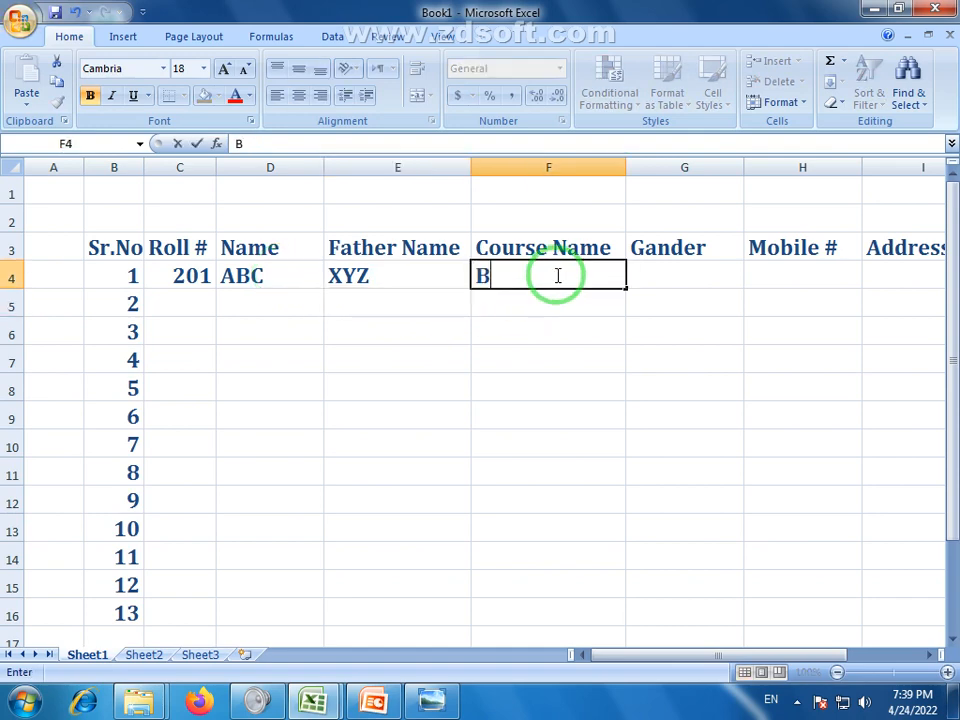
{"action": "type", "text": "MS Office"}
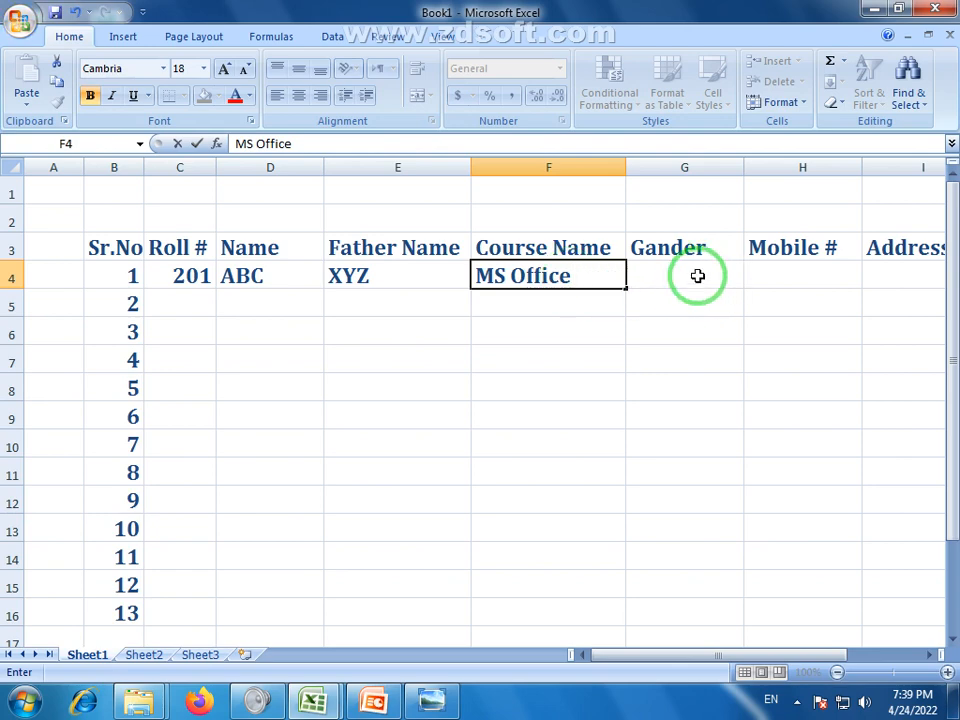
{"action": "left_click", "coordinate": [697, 276]}
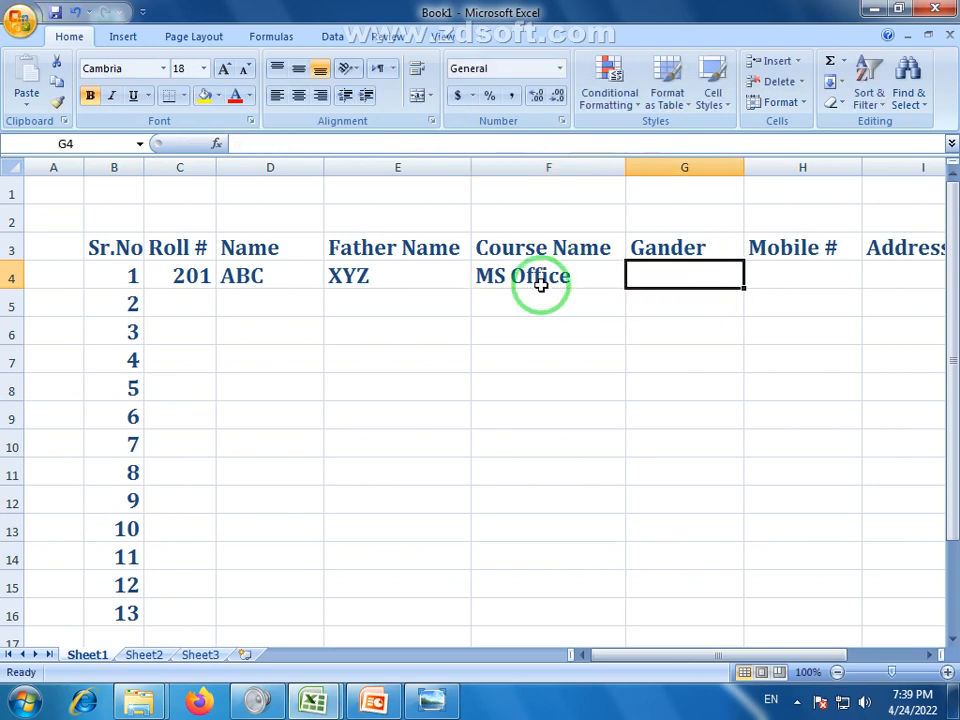
{"action": "type", "text": "Male"}
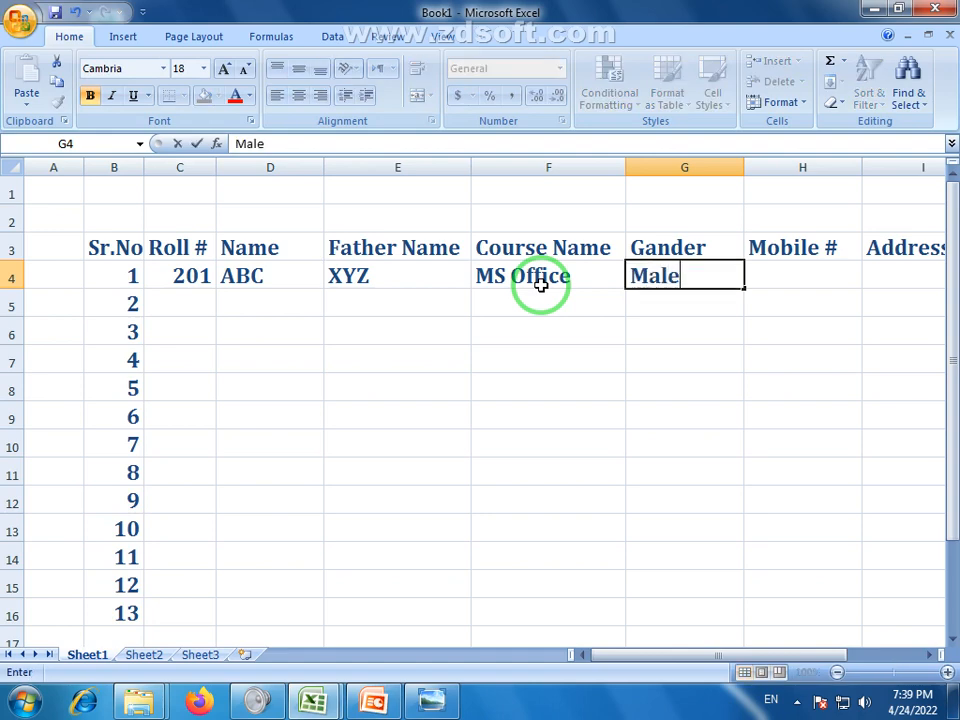
{"action": "left_click", "coordinate": [820, 274]}
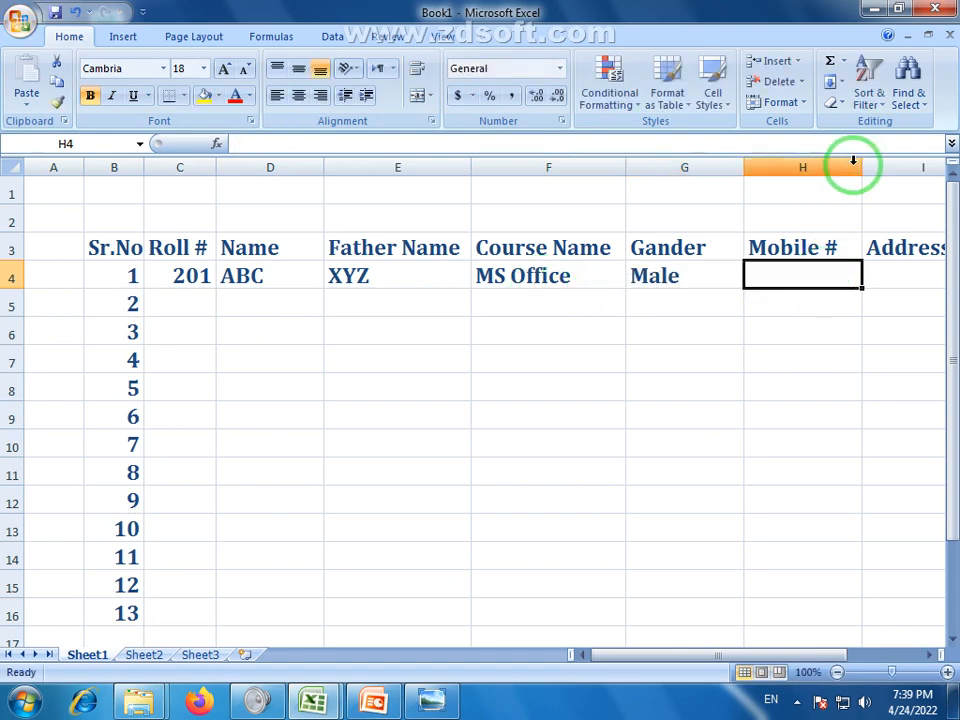
Step: Enter the first student's mobile number, widening the Mobile # column and zooming to 90%
{"action": "left_click_drag", "start_coordinate": [857, 167], "coordinate": [885, 167]}
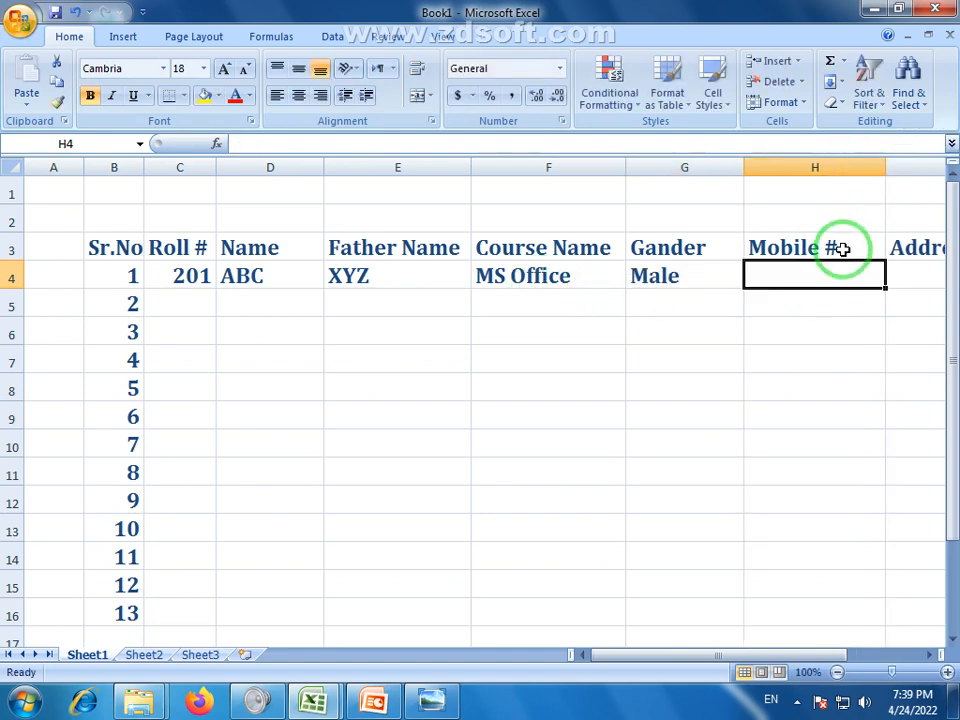
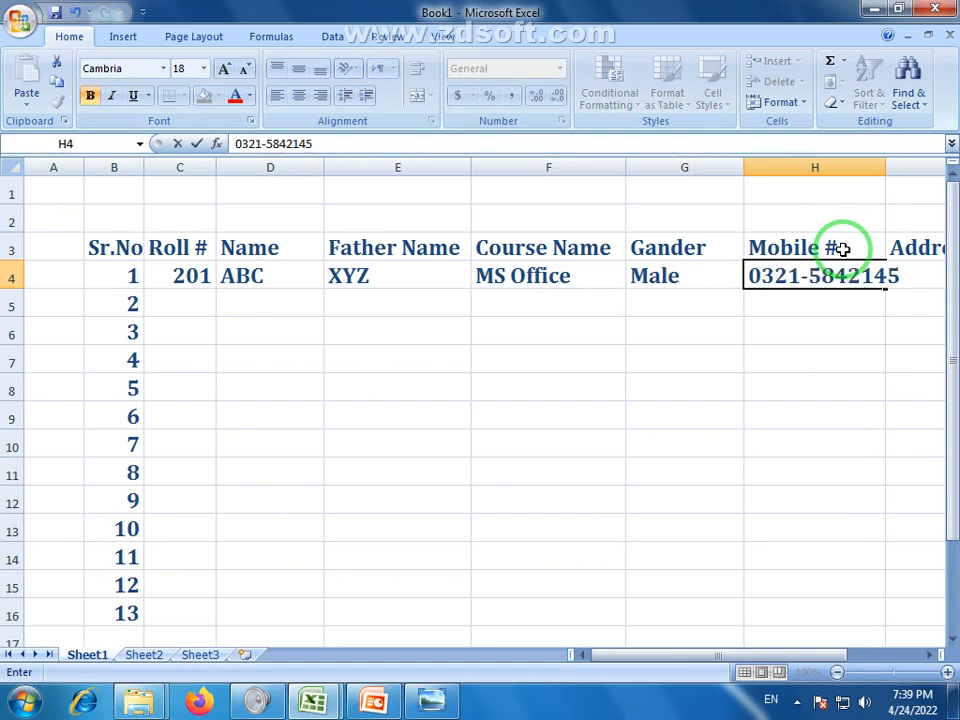
{"action": "left_click", "coordinate": [844, 319]}
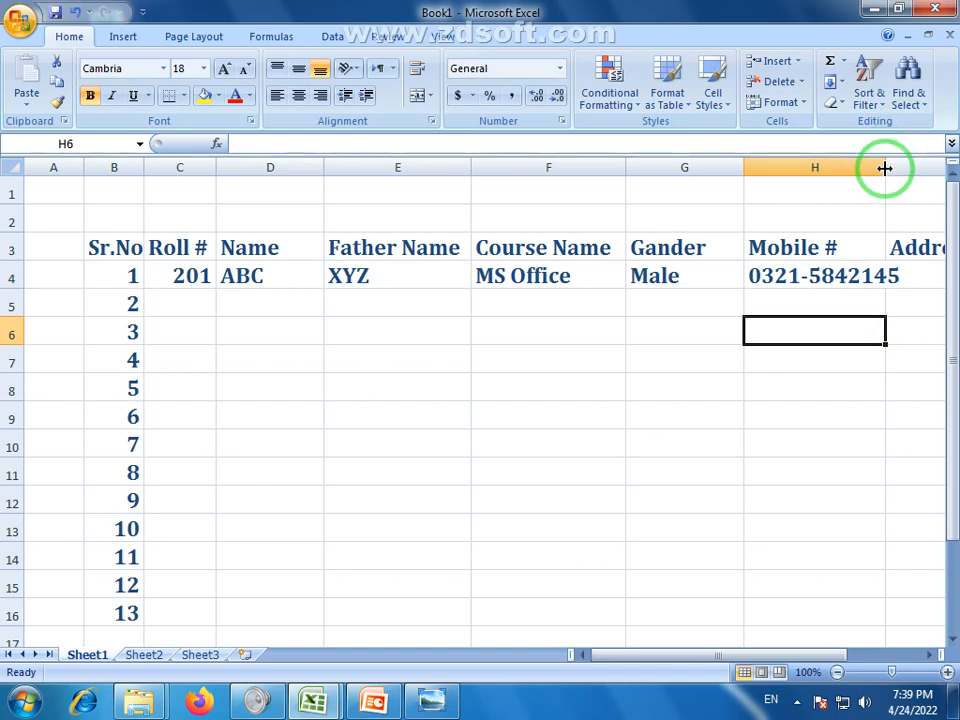
{"action": "left_click_drag", "start_coordinate": [884, 167], "coordinate": [903, 168]}
{"action": "left_click", "coordinate": [836, 671]}
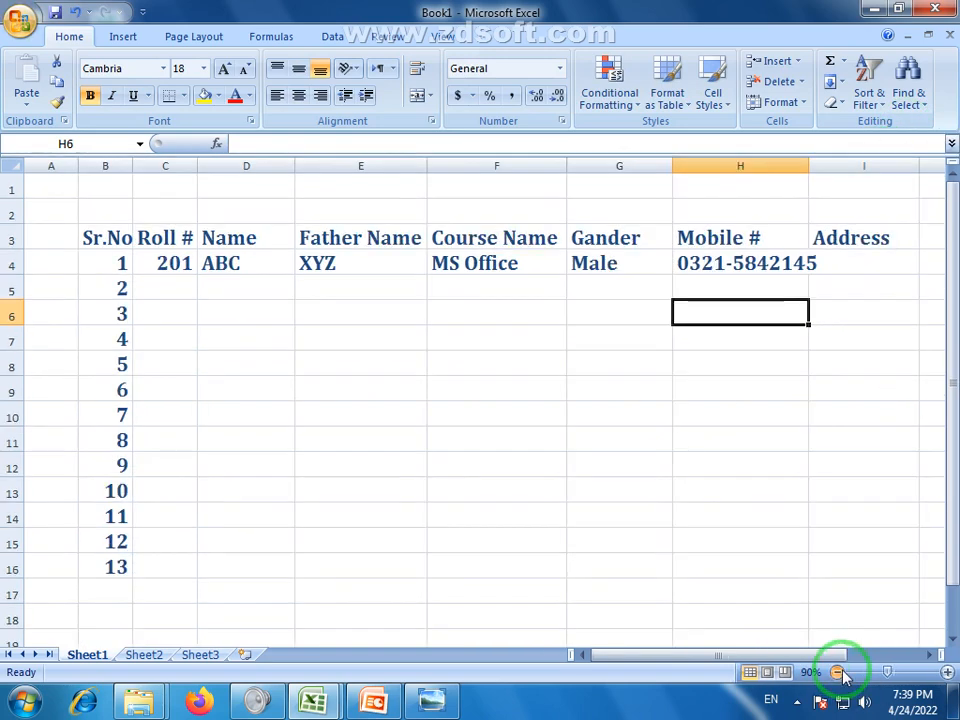
Step: Enter Faisalabad as the first student's address, widening the Mobile # and Address columns
{"action": "left_click", "coordinate": [872, 266]}
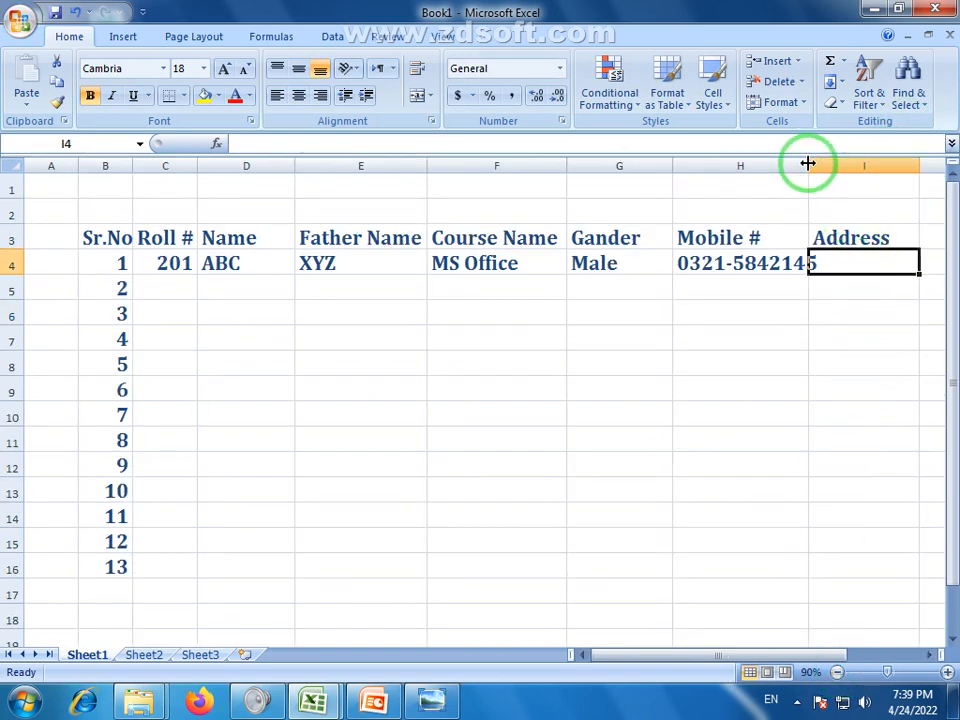
{"action": "left_click_drag", "start_coordinate": [807, 164], "coordinate": [825, 164]}
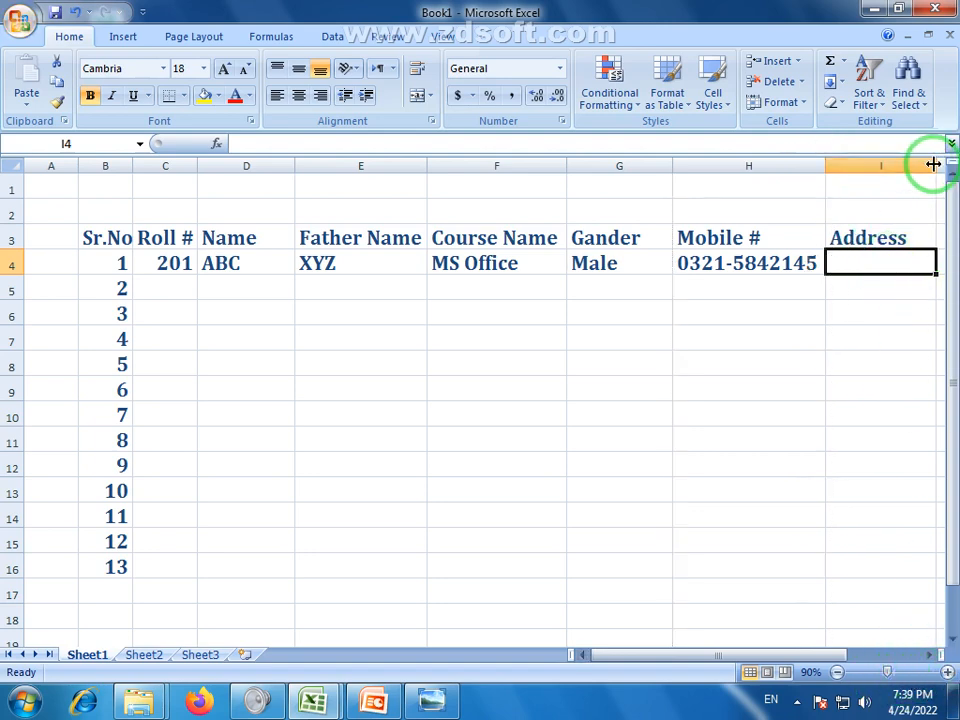
{"action": "left_click_drag", "start_coordinate": [934, 164], "coordinate": [940, 164]}
{"action": "left_click", "coordinate": [885, 258]}
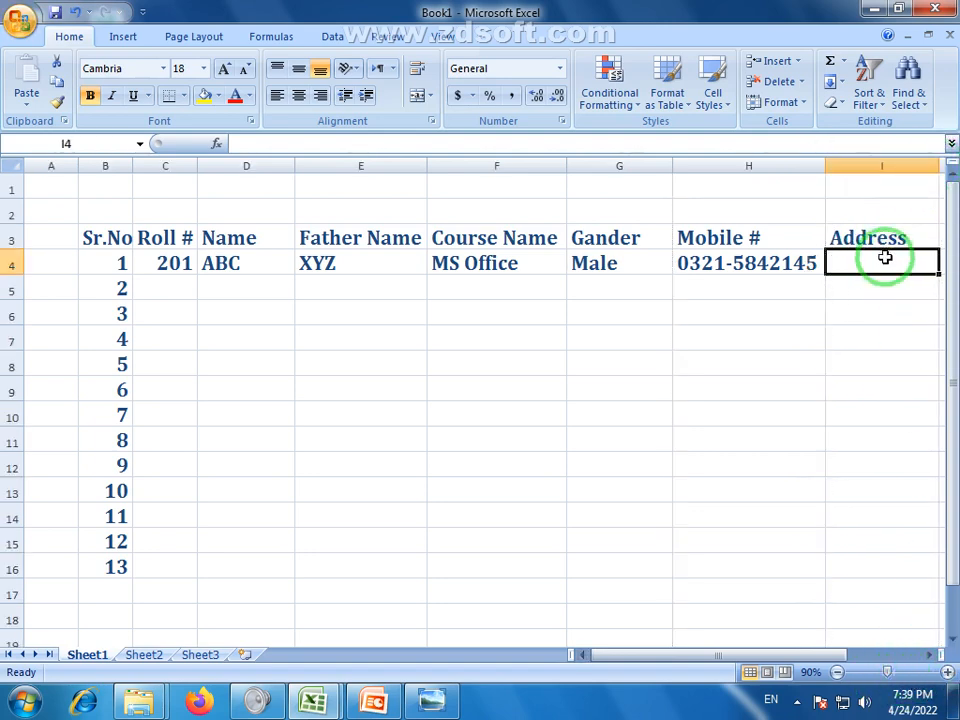
{"action": "type", "text": "F"}
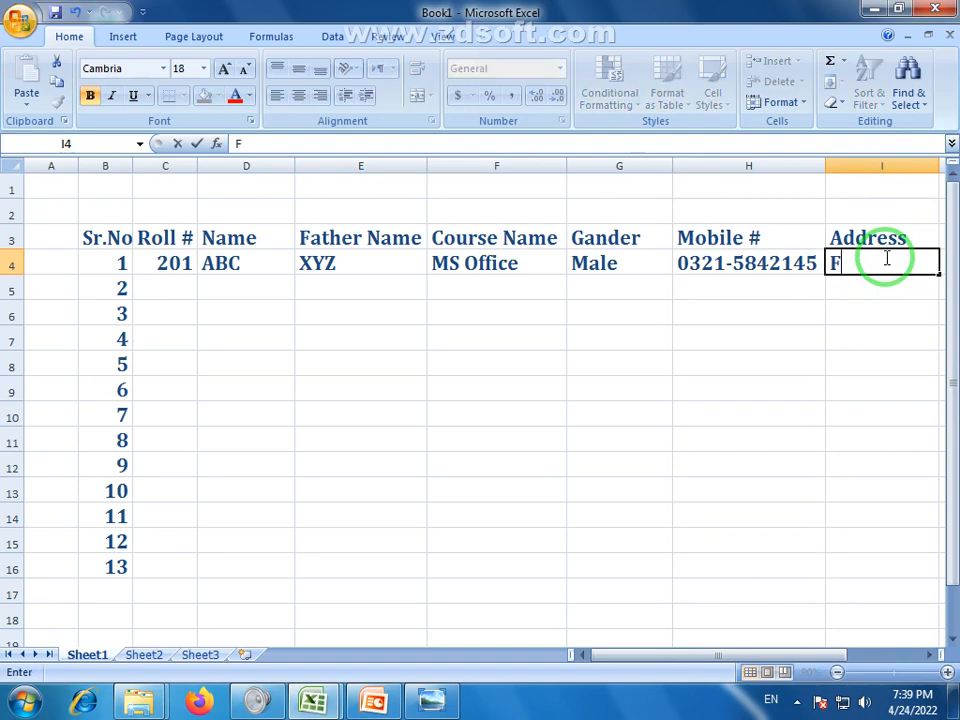
{"action": "type", "text": "aisalabad"}
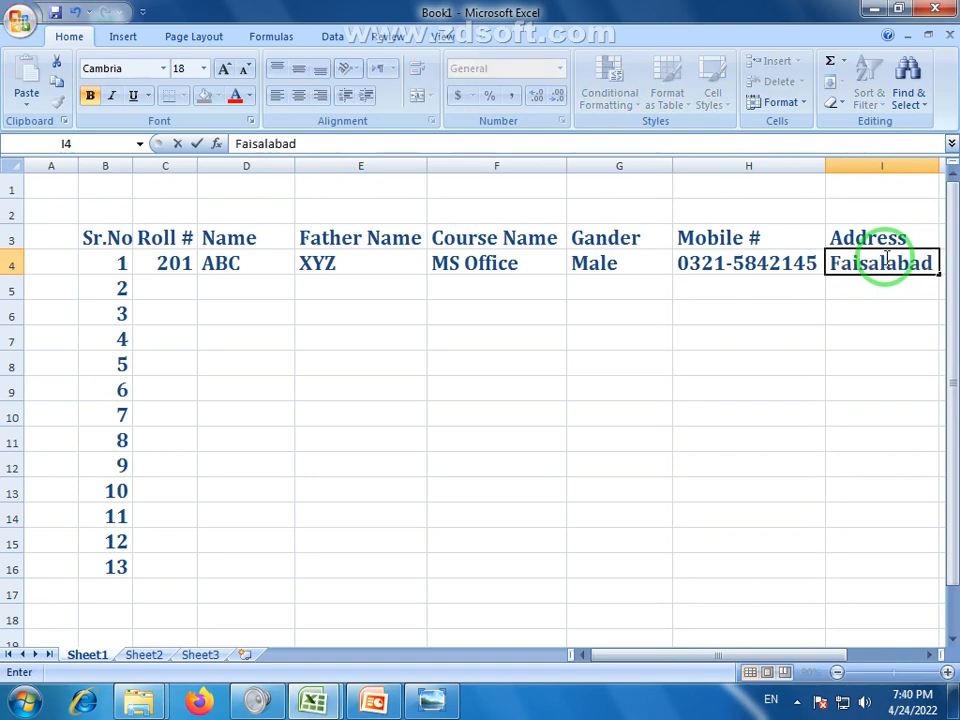
{"action": "left_click", "coordinate": [171, 285]}
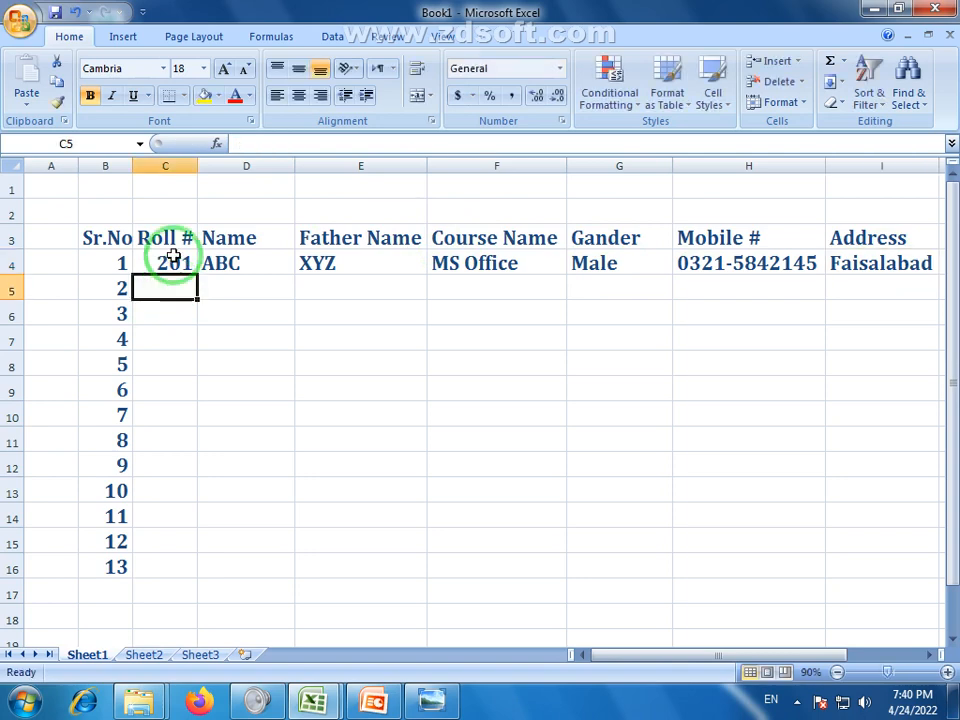
Step: Fill roll numbers 201–213 and names ABC1–ABC13 down rows 4 to 16
{"action": "left_click", "coordinate": [167, 255]}
{"action": "left_click_drag", "start_coordinate": [197, 275], "coordinate": [198, 577]}
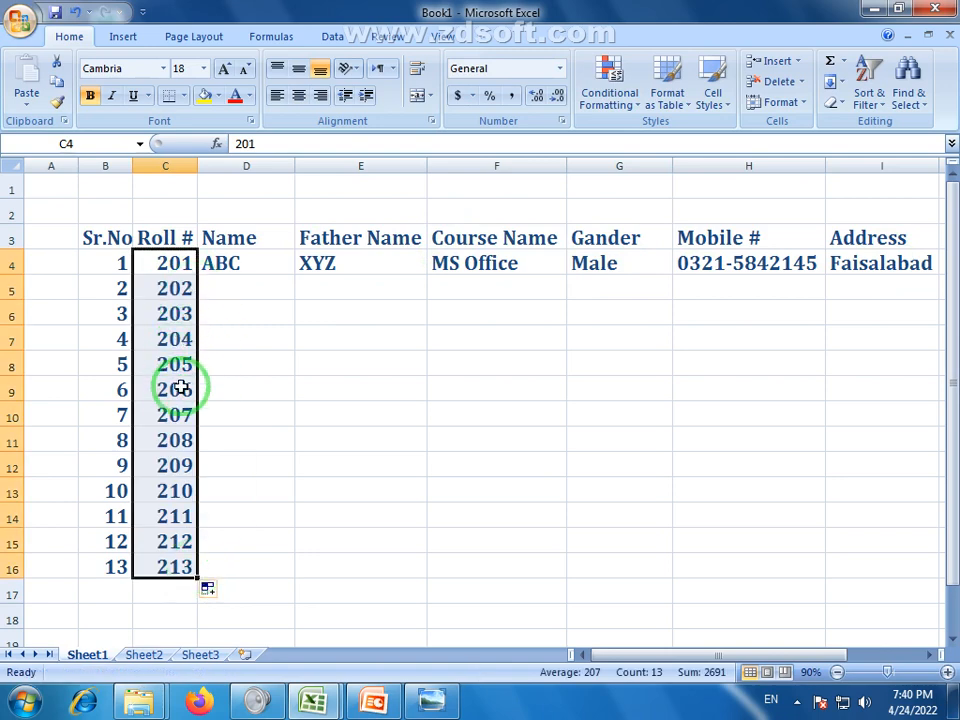
{"action": "left_click", "coordinate": [257, 289]}
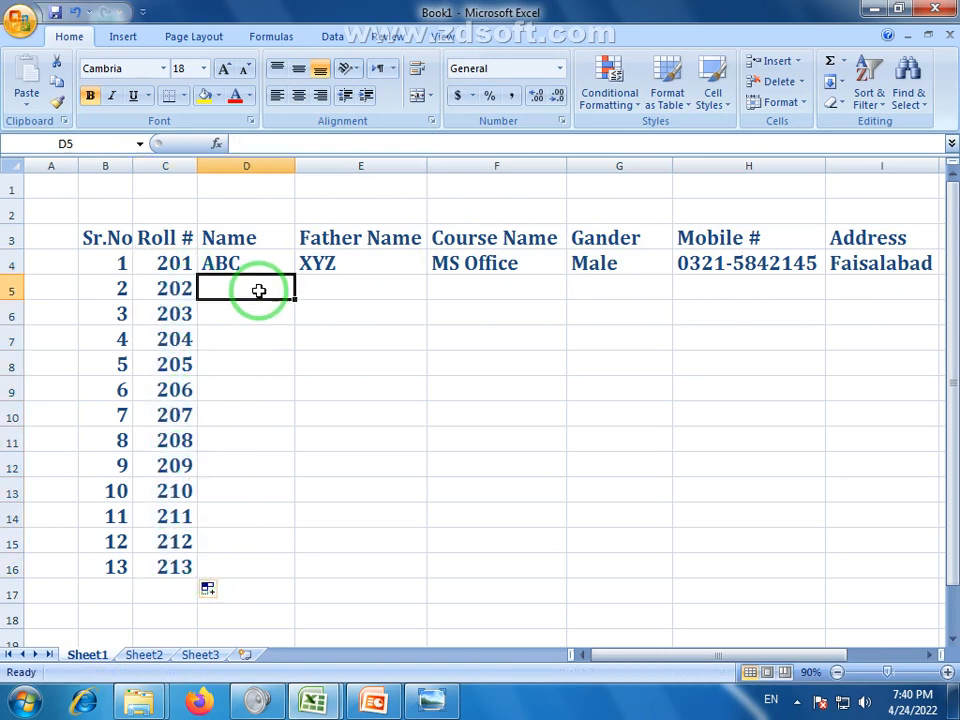
{"action": "left_click", "coordinate": [262, 260]}
{"action": "double_click", "coordinate": [257, 264]}
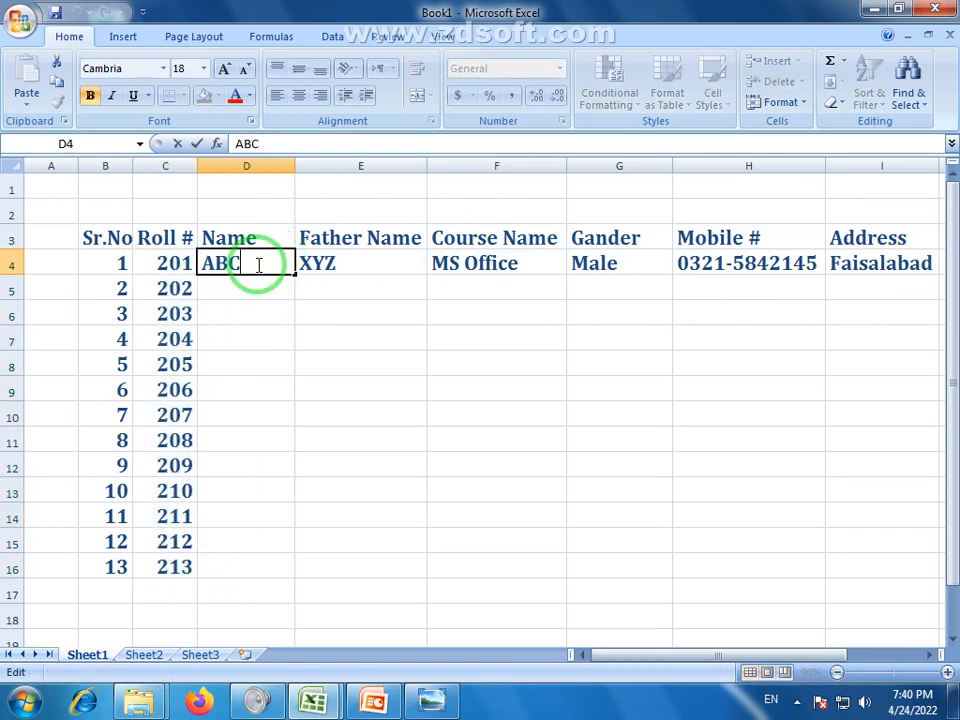
{"action": "left_click", "coordinate": [268, 304]}
{"action": "left_click", "coordinate": [288, 259]}
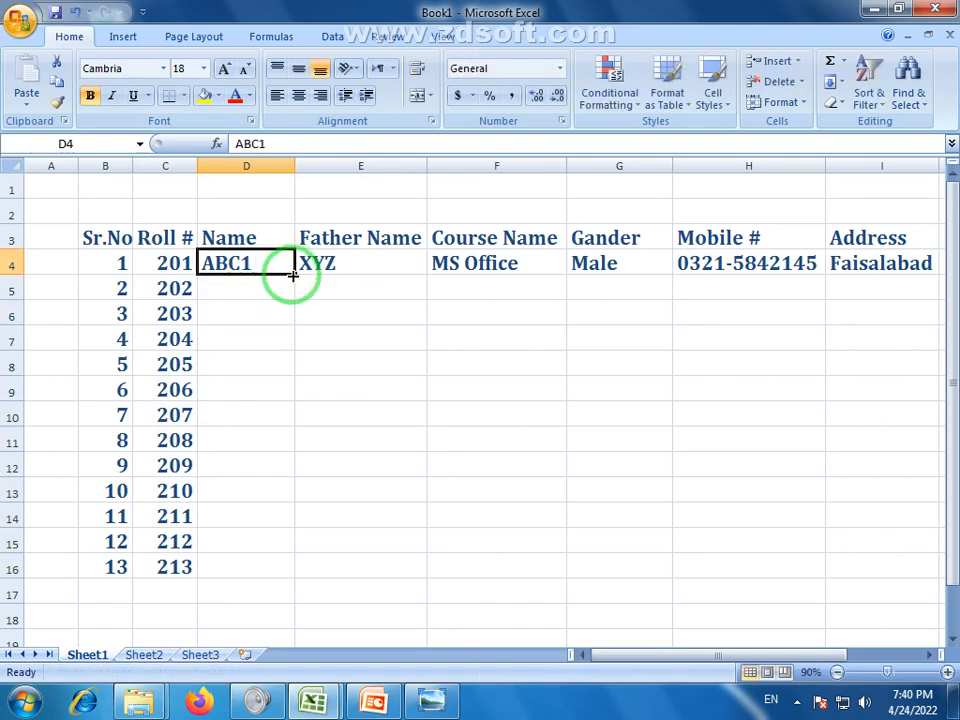
{"action": "left_click_drag", "start_coordinate": [294, 273], "coordinate": [277, 568]}
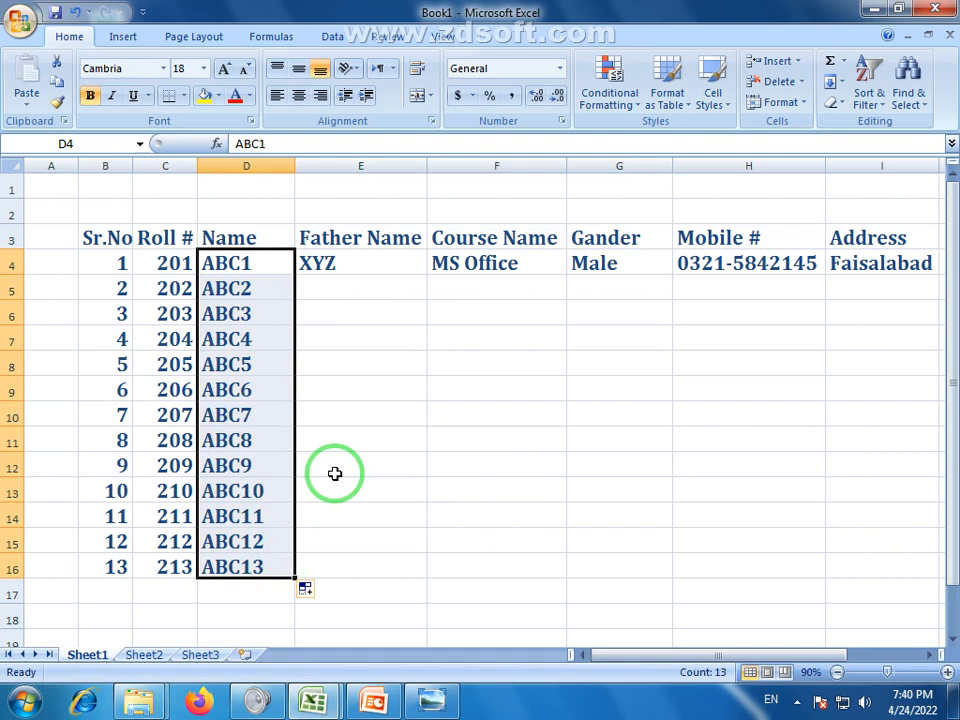
Step: Change the first father name in E4 from XYZ to XYZ1
{"action": "left_click", "coordinate": [390, 268]}
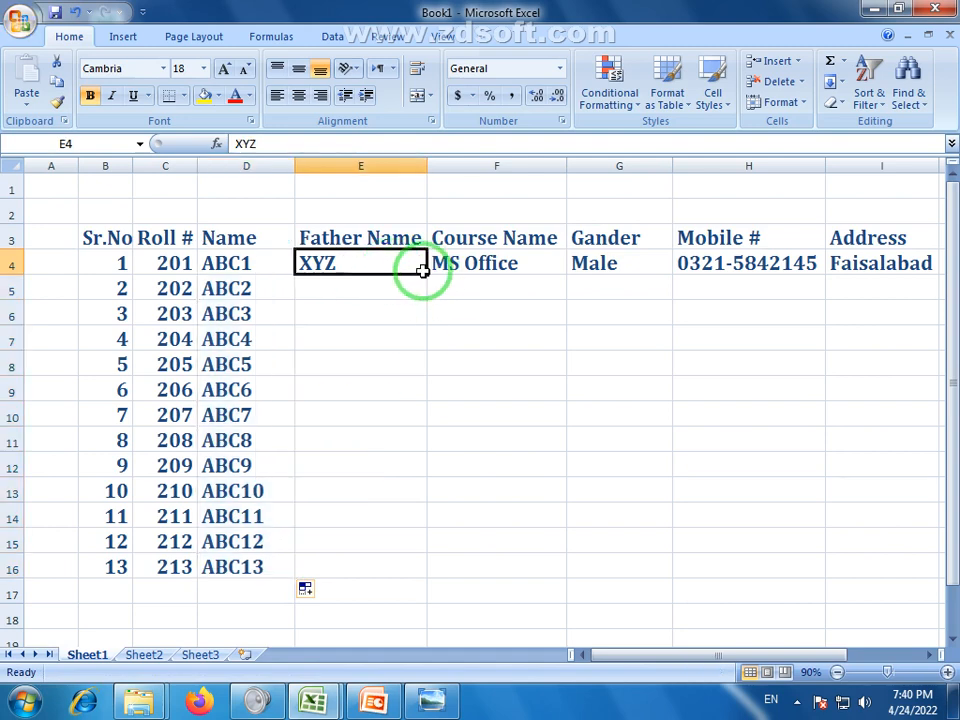
{"action": "left_click_drag", "start_coordinate": [425, 273], "coordinate": [413, 573]}
{"action": "key", "text": "ctrl+z"}
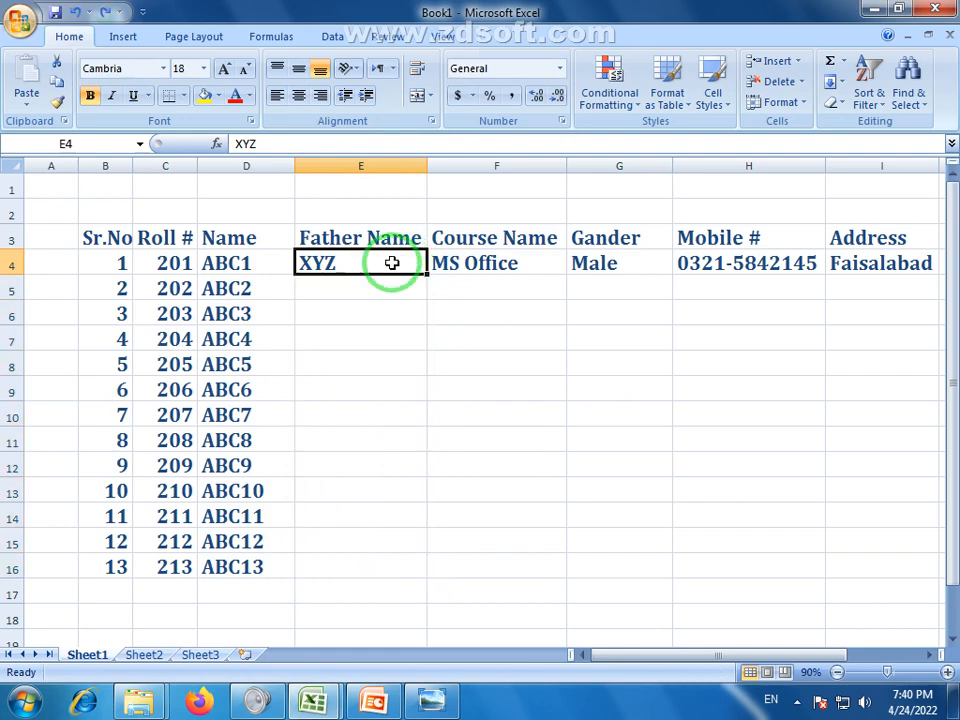
{"action": "double_click", "coordinate": [394, 263]}
{"action": "type", "text": "1"}
{"action": "left_click", "coordinate": [407, 313]}
Step: Fill the Father Name column with the series XYZ2–XYZ13 down to E16
{"action": "left_click", "coordinate": [407, 260]}
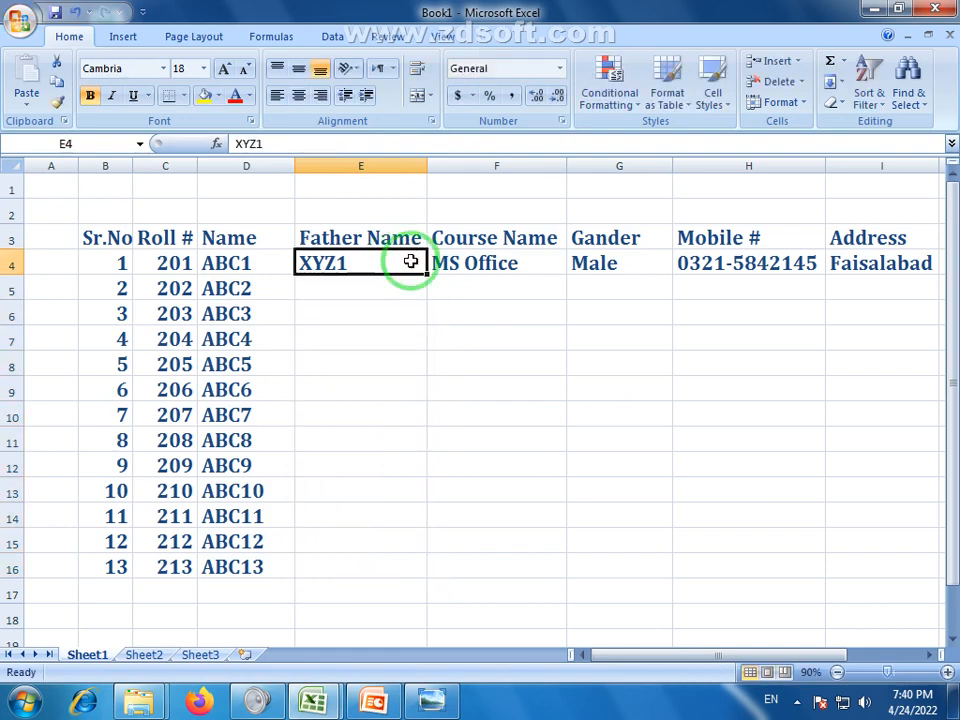
{"action": "left_click_drag", "start_coordinate": [425, 273], "coordinate": [401, 574]}
{"action": "left_click", "coordinate": [477, 290]}
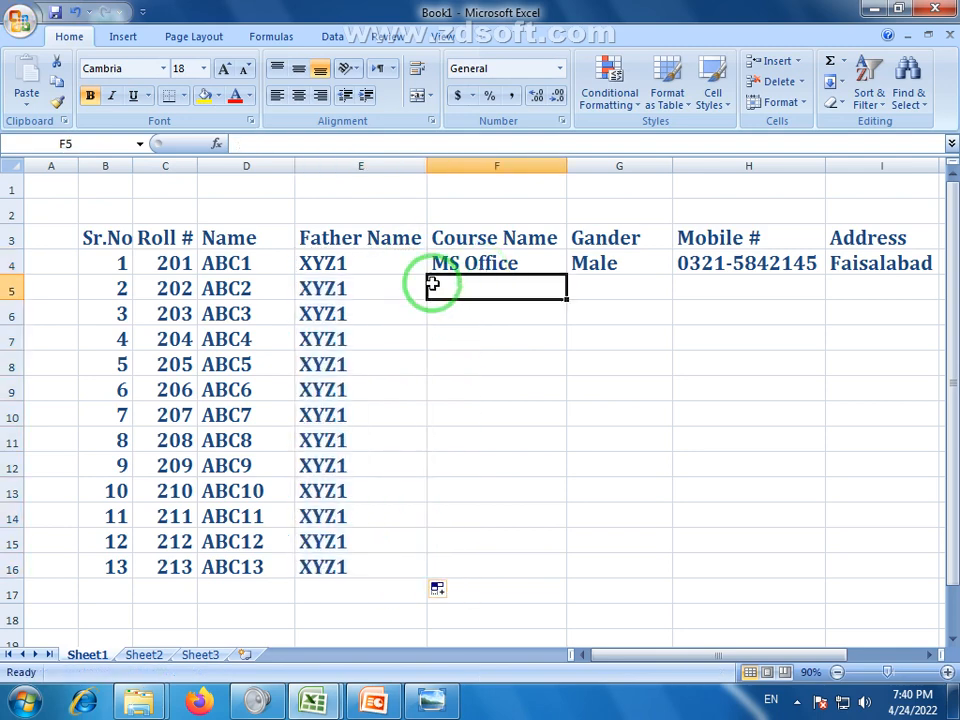
{"action": "key", "text": "ctrl+z"}
{"action": "left_click", "coordinate": [399, 266]}
{"action": "left_click_drag", "start_coordinate": [426, 274], "coordinate": [430, 578]}
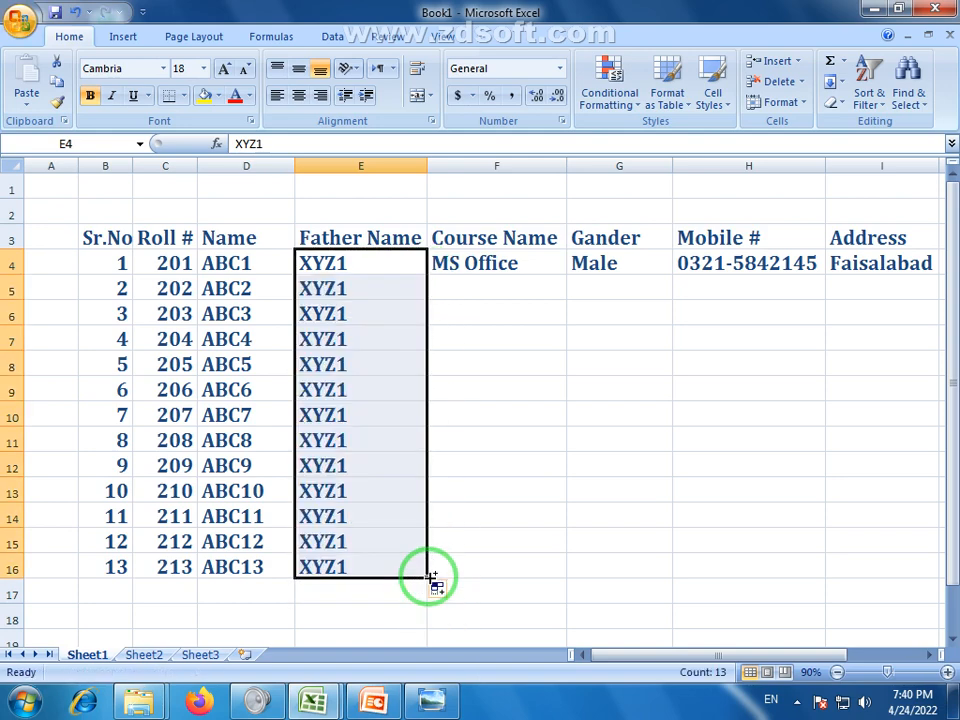
{"action": "key", "text": "ctrl+z"}
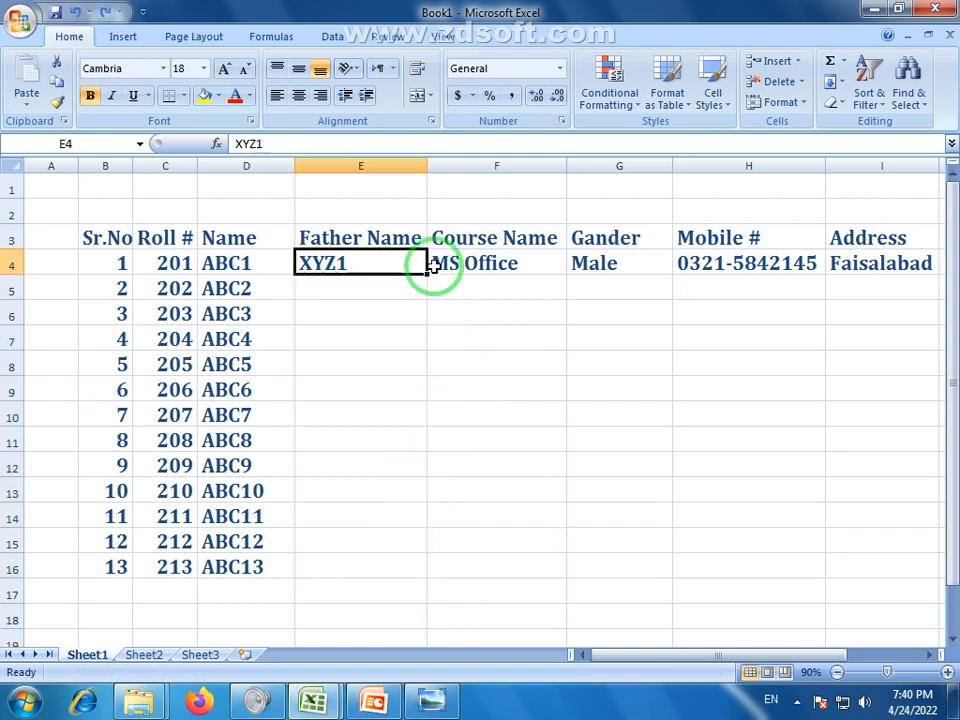
{"action": "left_click_drag", "start_coordinate": [430, 271], "coordinate": [426, 564]}
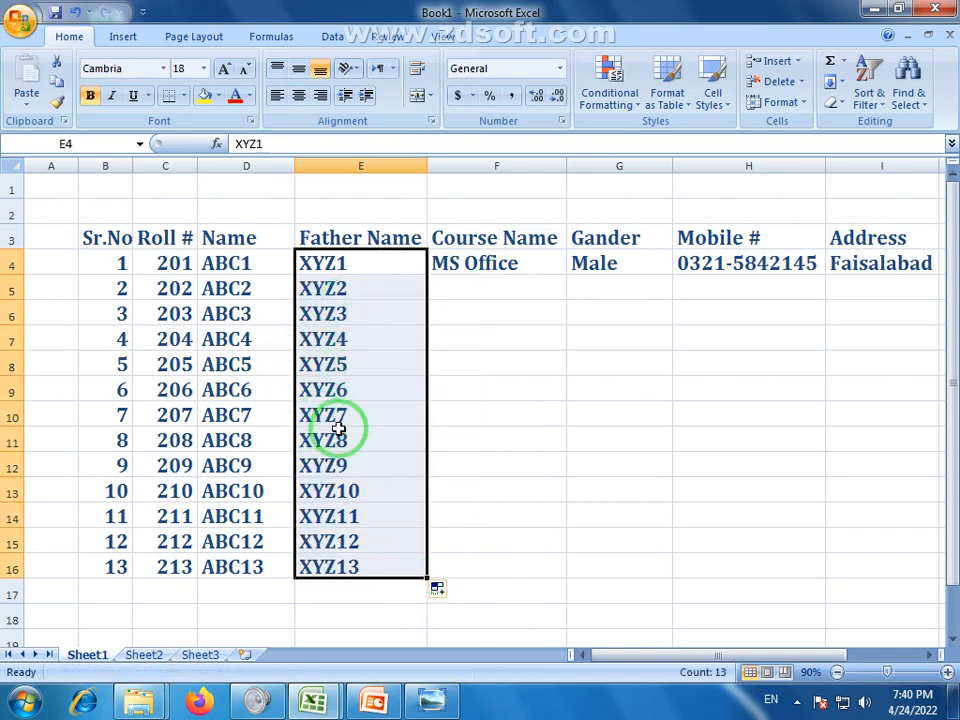
Step: Enter the courses Basic IT in F5 and SEO in F6
{"action": "left_click", "coordinate": [518, 290]}
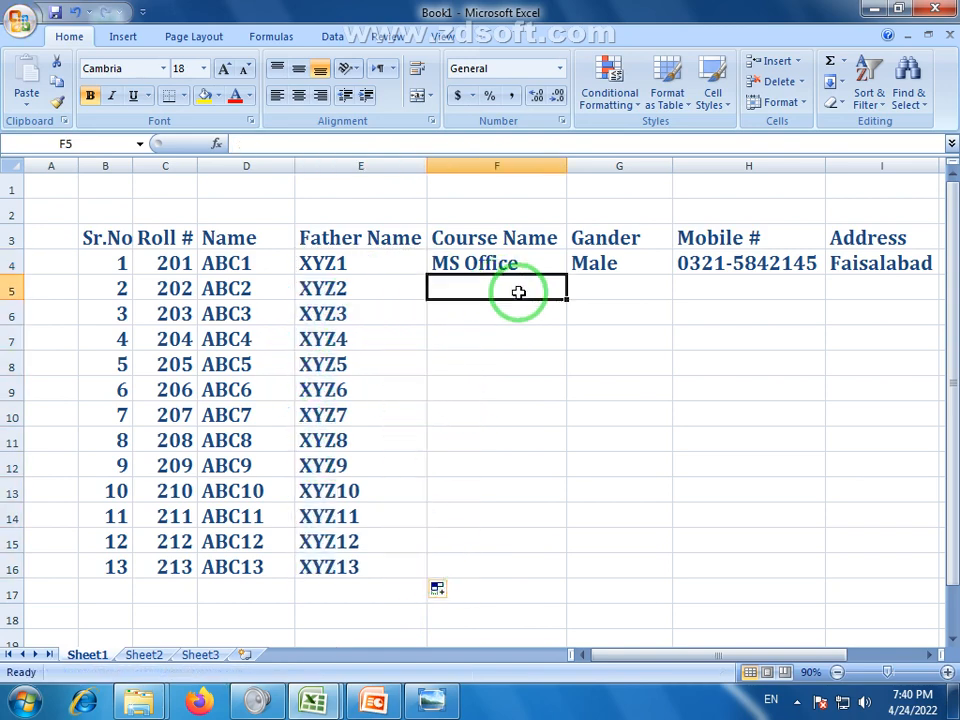
{"action": "type", "text": "Basic IT"}
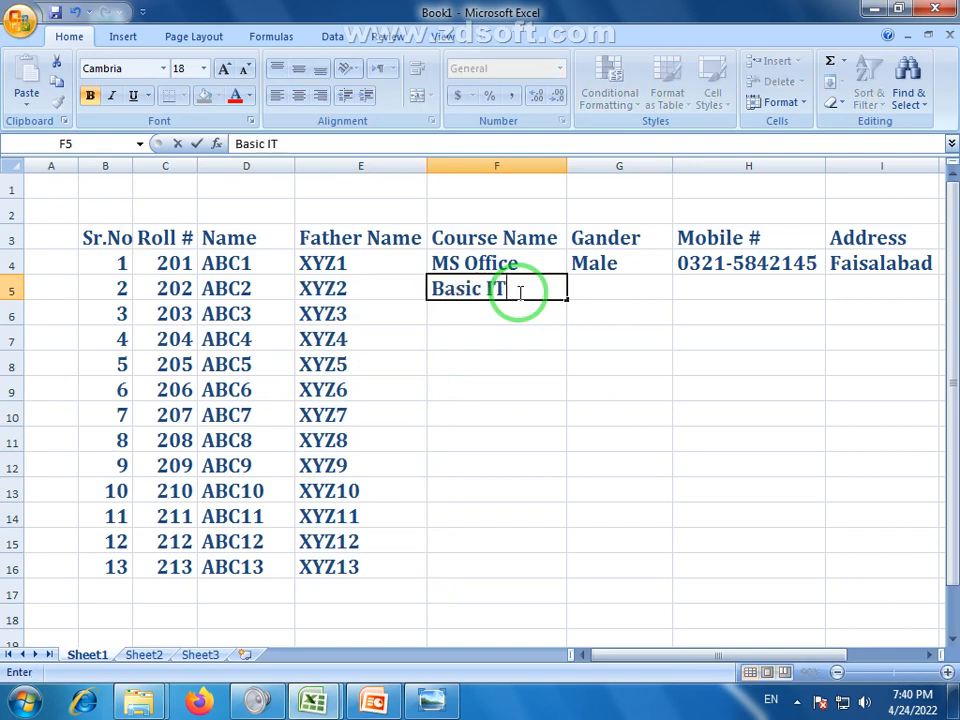
{"action": "key", "text": "Return"}
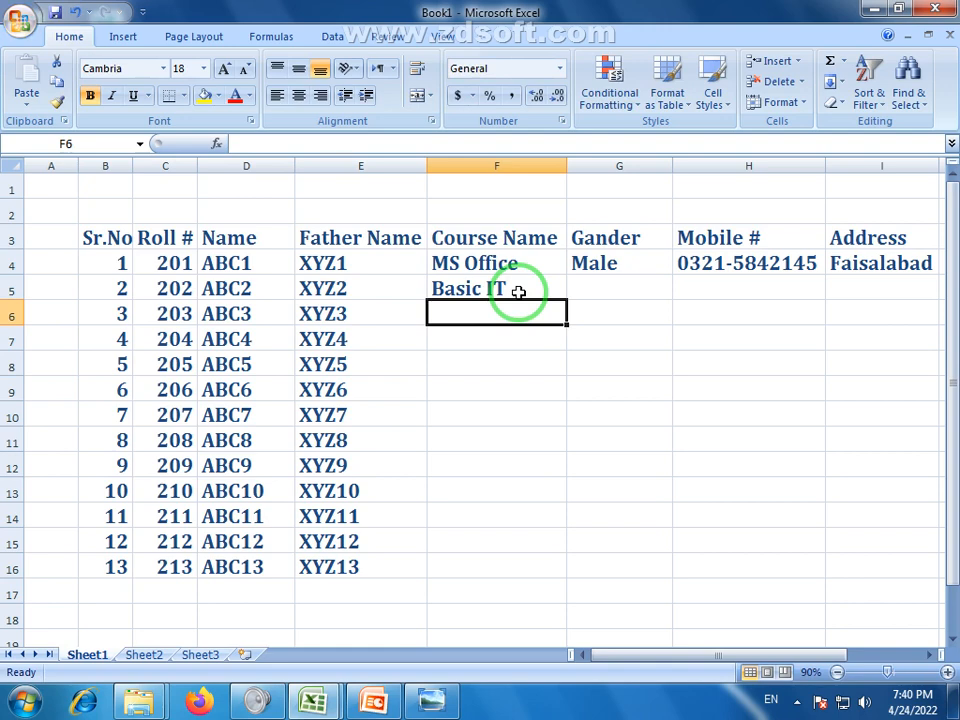
{"action": "type", "text": "S"}
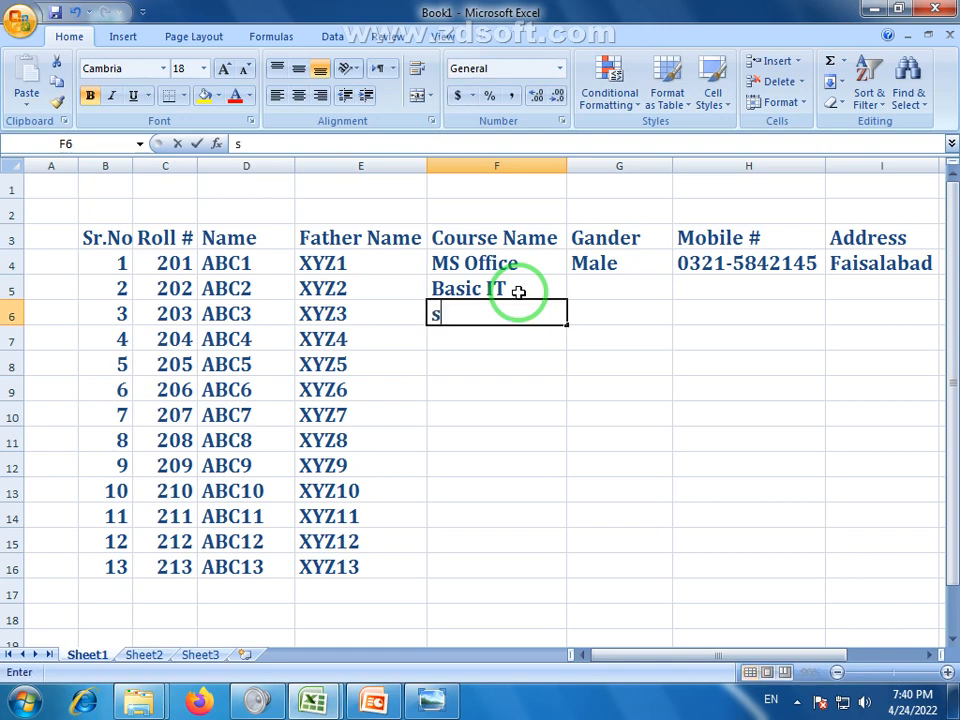
{"action": "key", "text": "BackSpace"}
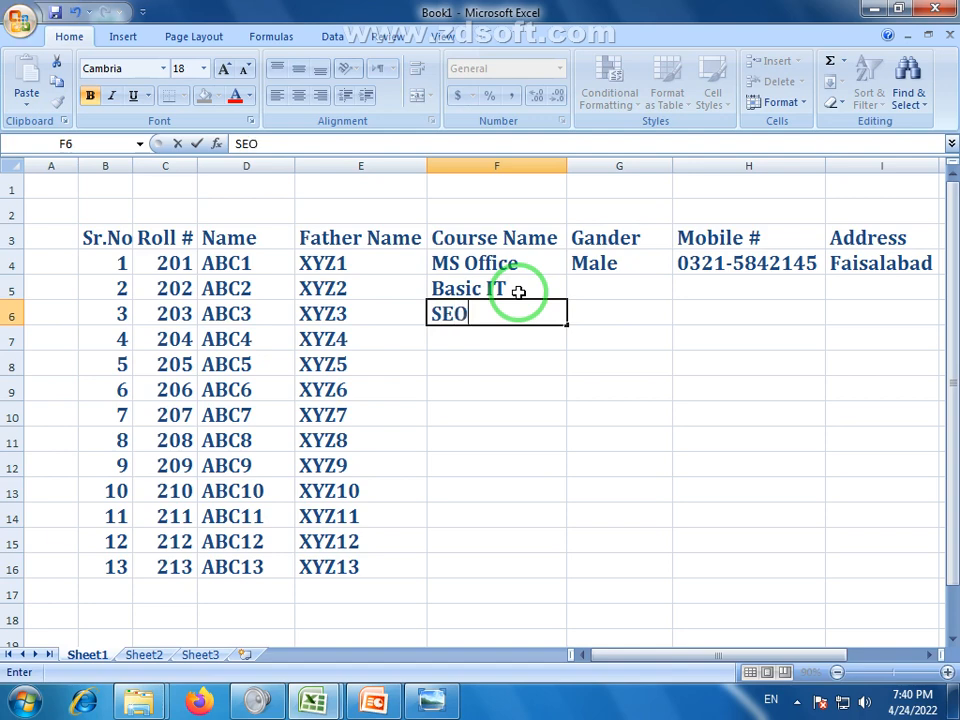
{"action": "key", "text": "Return"}
Step: Add Social Media in F7 and repeat the four courses down to F16
{"action": "type", "text": "S"}
{"action": "key", "text": "BackSpace"}
{"action": "key", "text": "BackSpace"}
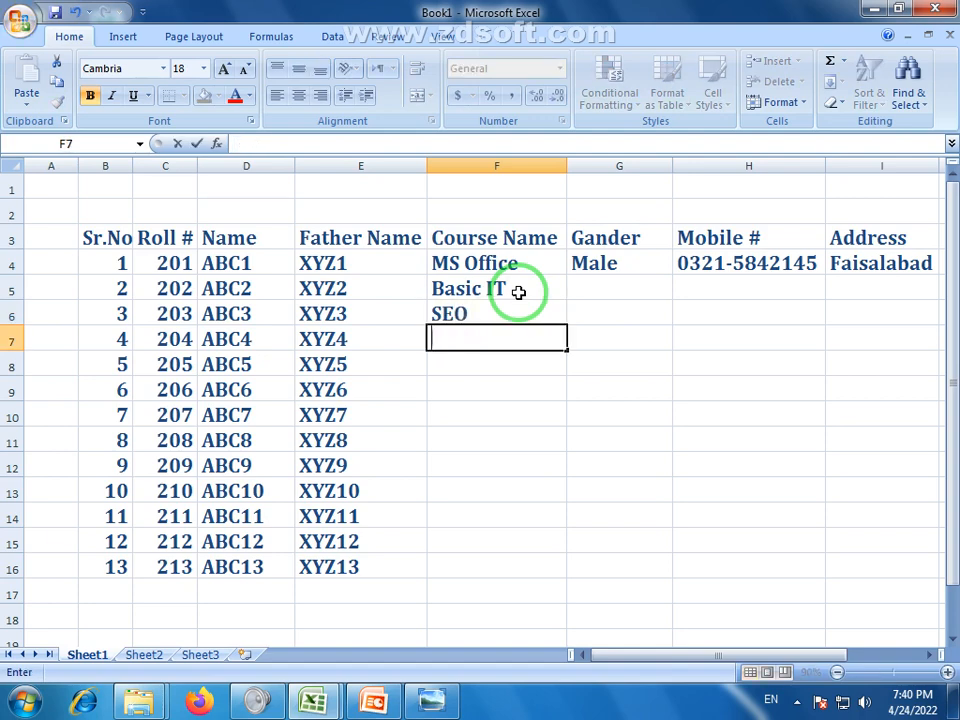
{"action": "type", "text": "Si"}
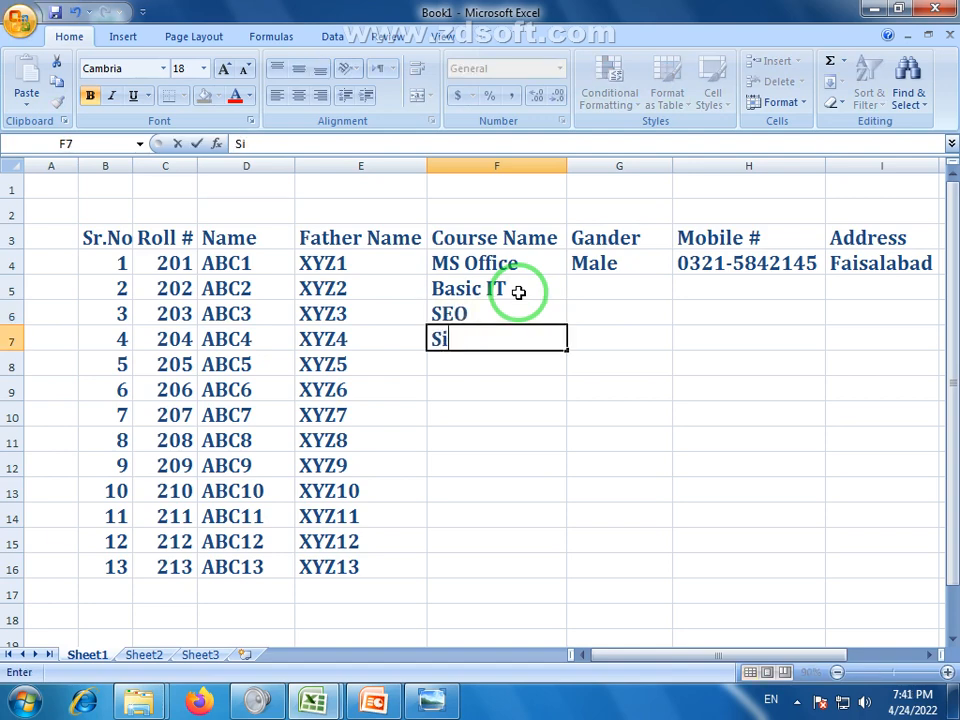
{"action": "type", "text": "cuak"}
{"action": "key", "text": "BackSpace"}
{"action": "key", "text": "BackSpace"}
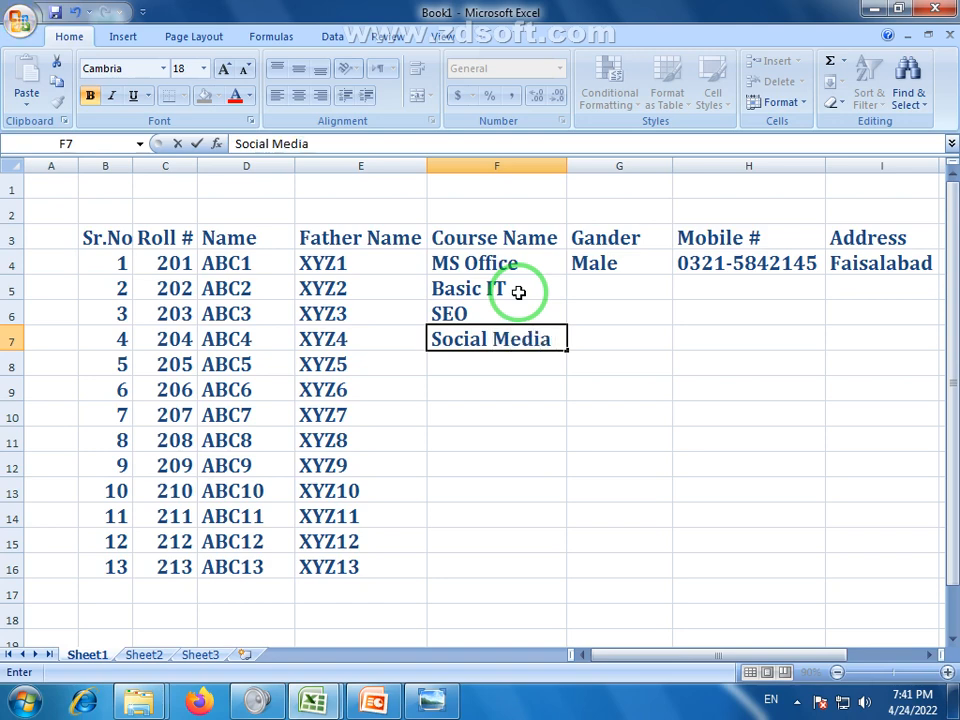
{"action": "key", "text": "Return"}
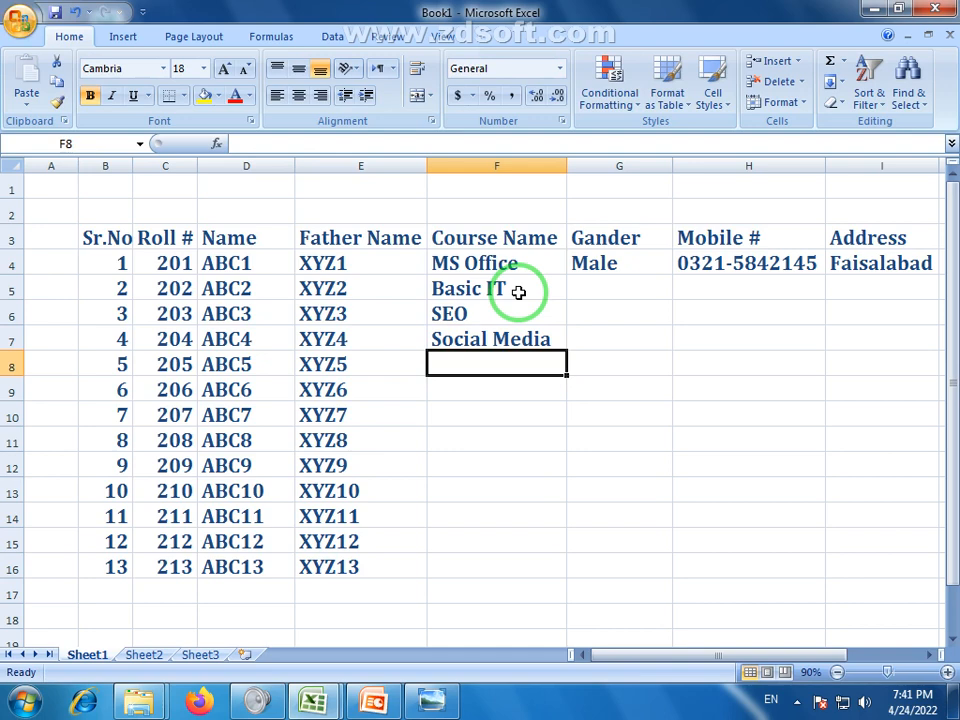
{"action": "left_click_drag", "start_coordinate": [506, 266], "coordinate": [564, 579]}
{"action": "left_click", "coordinate": [606, 412]}
Step: Enter Female in G5 and repeat Male/Female alternately down to G16
{"action": "left_click", "coordinate": [625, 291]}
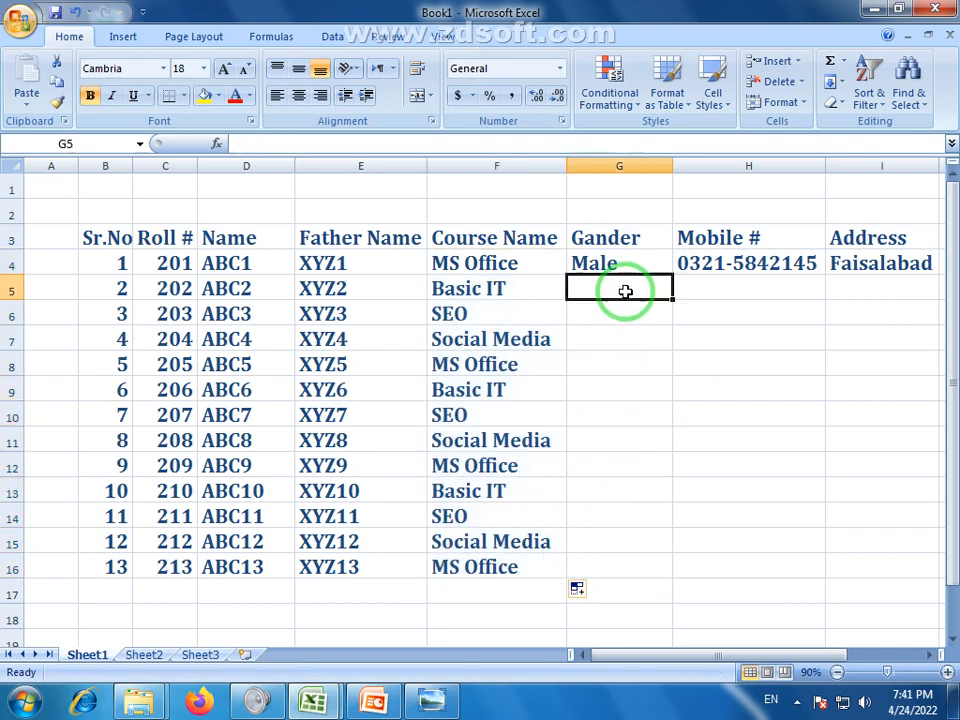
{"action": "type", "text": "m"}
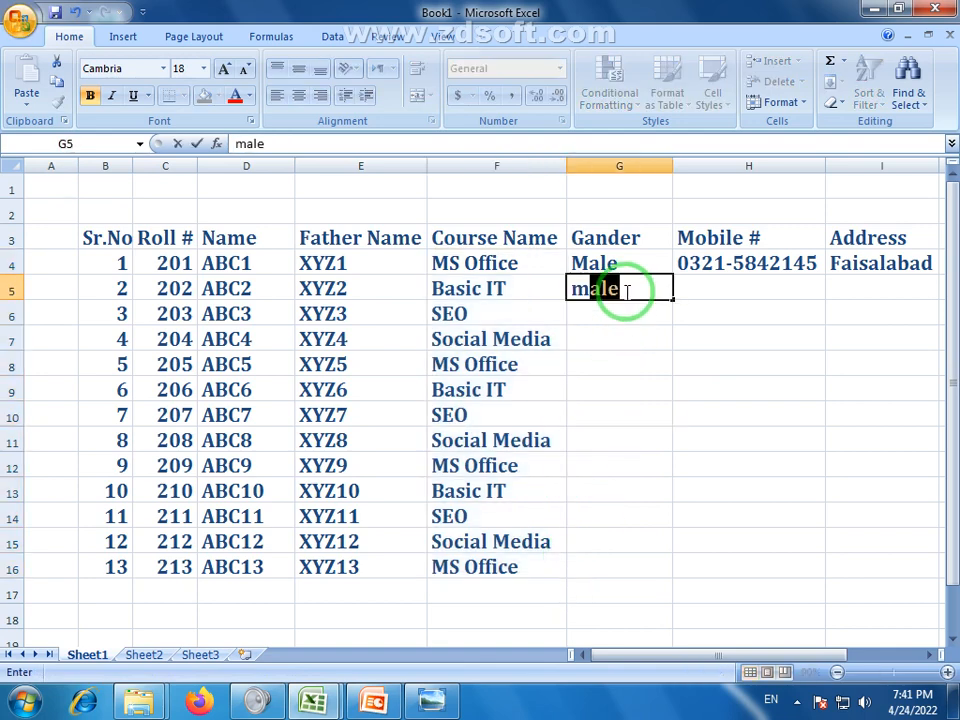
{"action": "key", "text": "BackSpace"}
{"action": "key", "text": "BackSpace"}
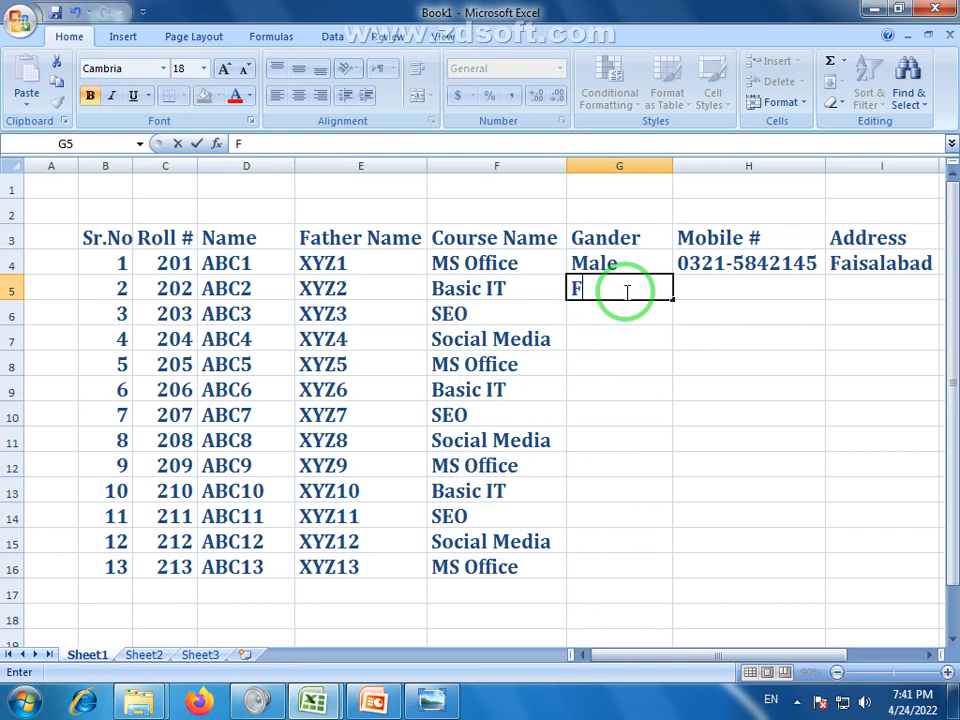
{"action": "type", "text": "Female"}
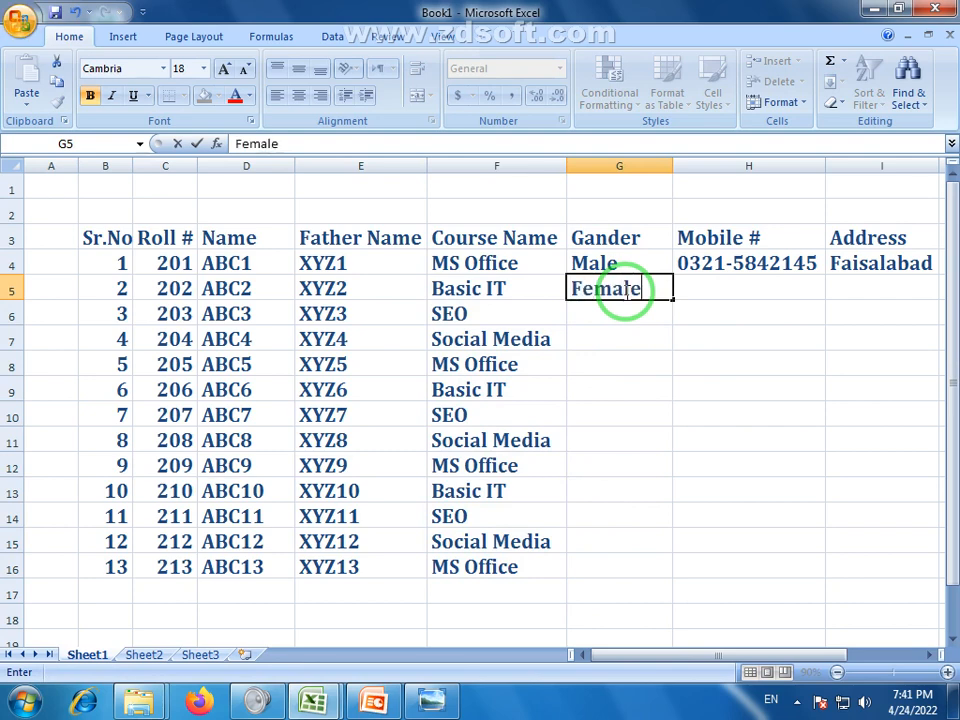
{"action": "key", "text": "Return"}
{"action": "left_click_drag", "start_coordinate": [610, 263], "coordinate": [671, 570]}
{"action": "left_click", "coordinate": [769, 413]}
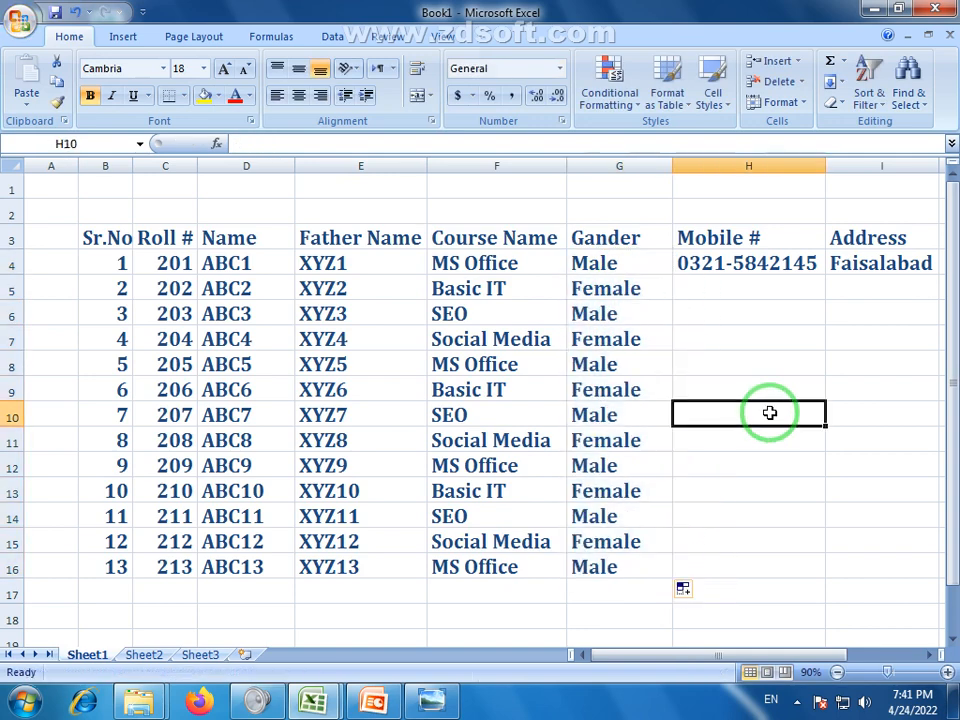
Step: Extend the mobile numbers as a consecutive series down to H16
{"action": "left_click", "coordinate": [760, 258]}
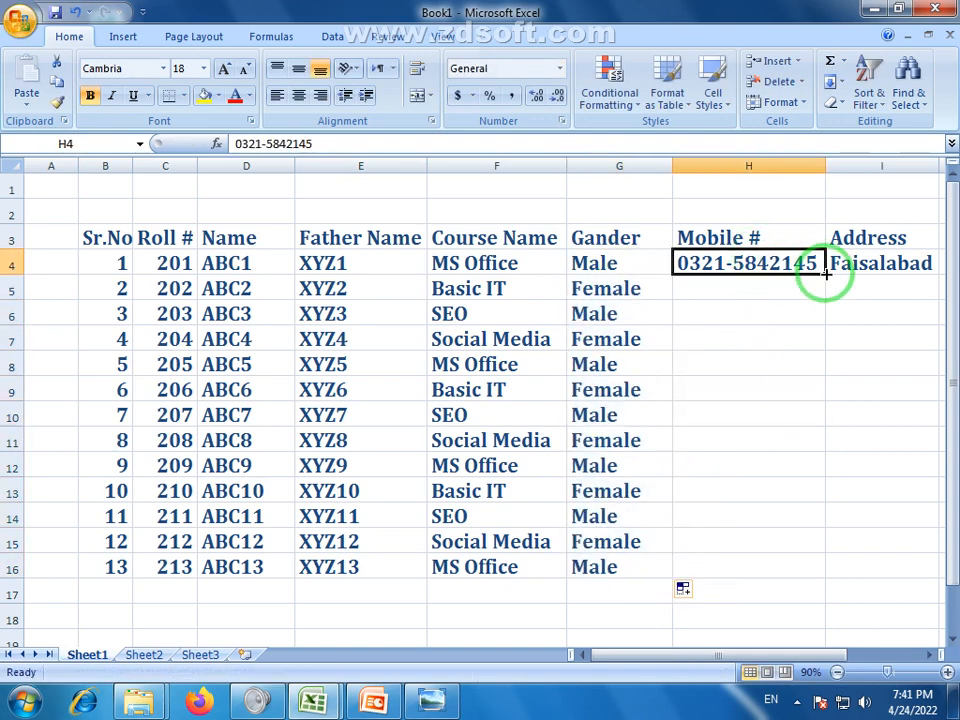
{"action": "left_click_drag", "start_coordinate": [825, 274], "coordinate": [810, 579]}
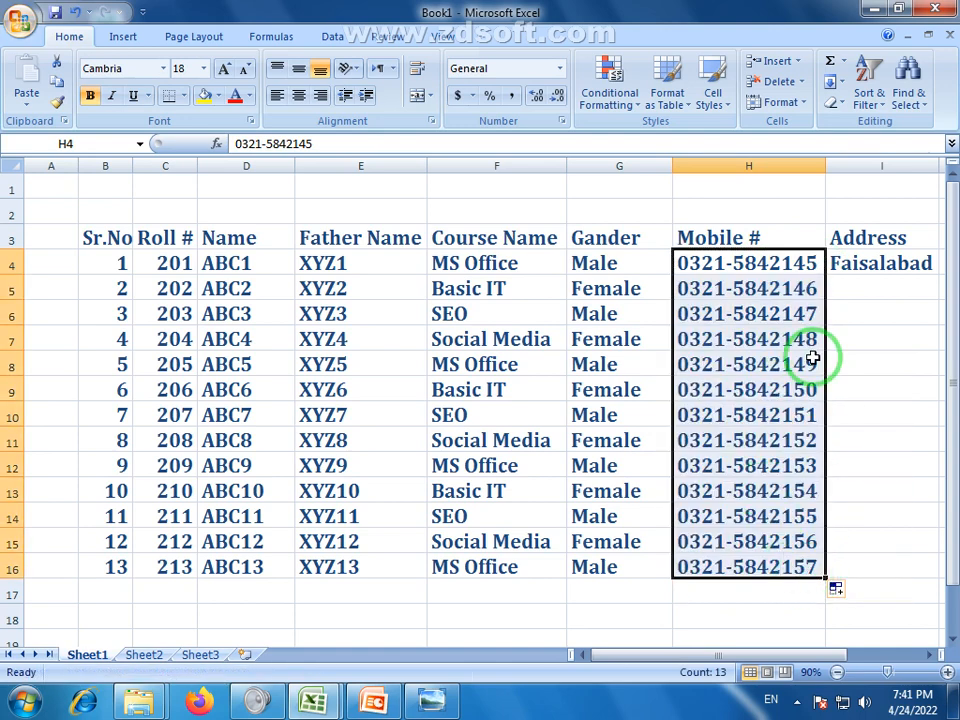
{"action": "left_click", "coordinate": [883, 340]}
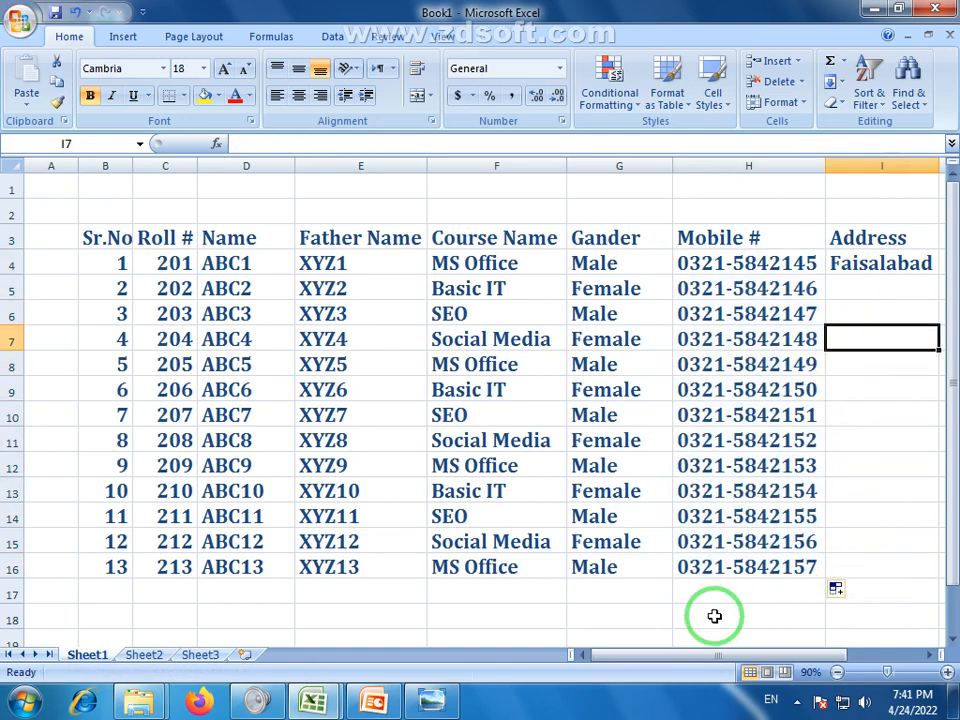
{"action": "left_click", "coordinate": [912, 291]}
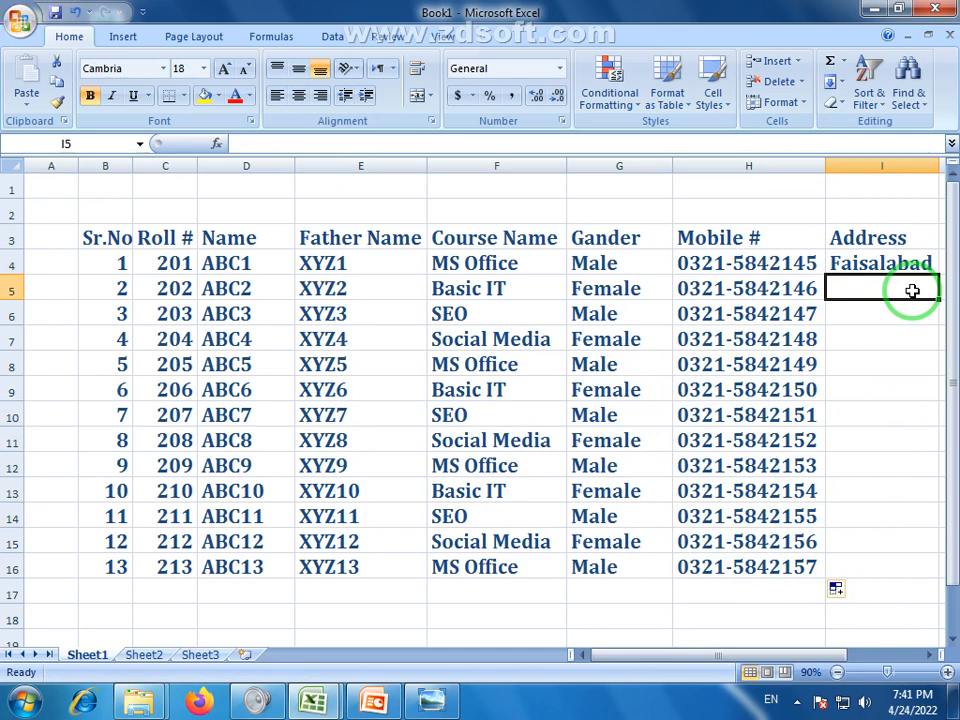
Step: Enter Lahore, Multan and Islamabad in I5:I7, then repeat the four cities down to I16
{"action": "type", "text": "Laho"}
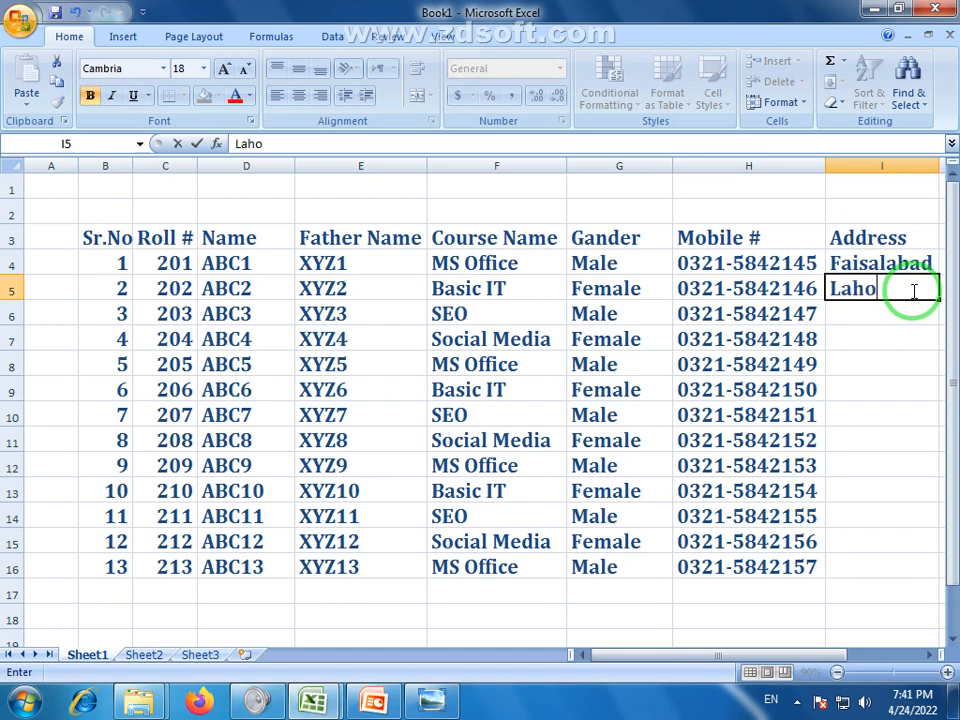
{"action": "type", "text": "re"}
{"action": "key", "text": "Return"}
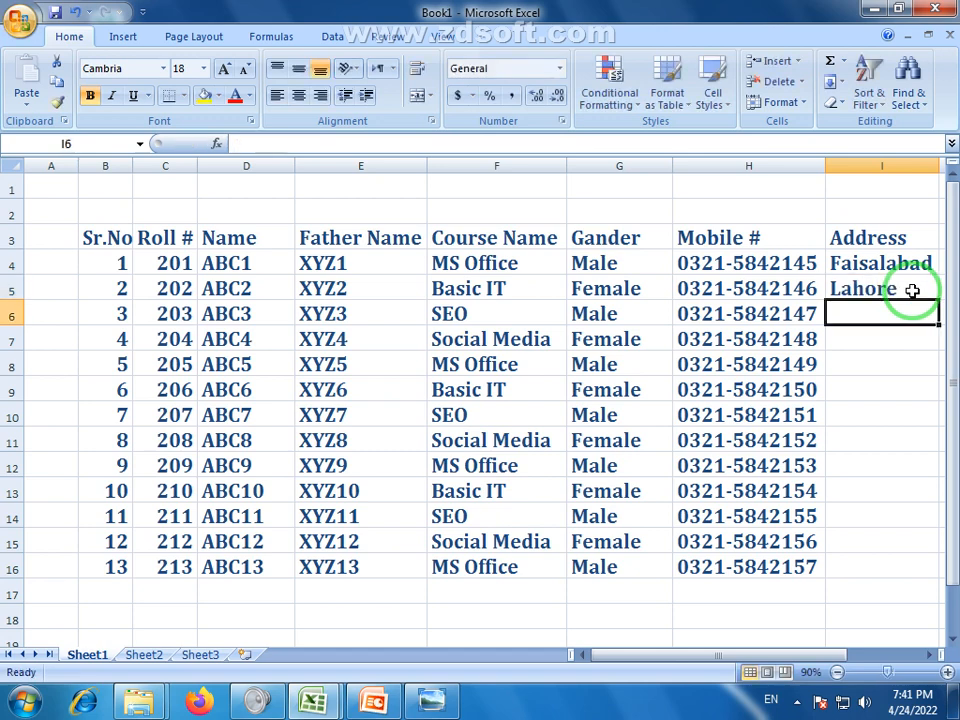
{"action": "type", "text": "Mult"}
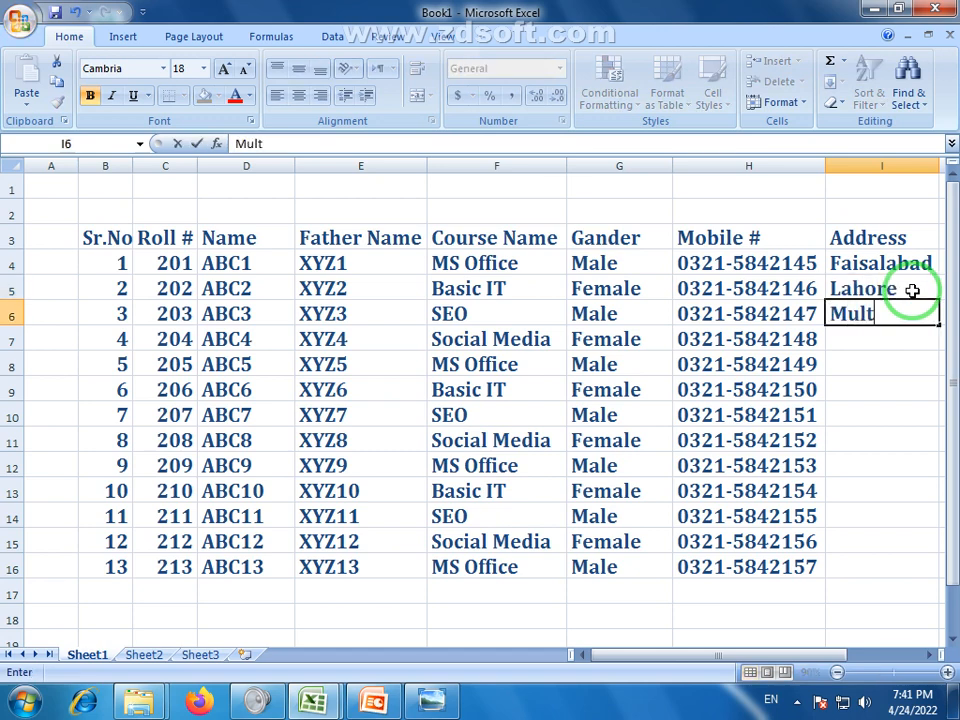
{"action": "type", "text": "an"}
{"action": "key", "text": "Return"}
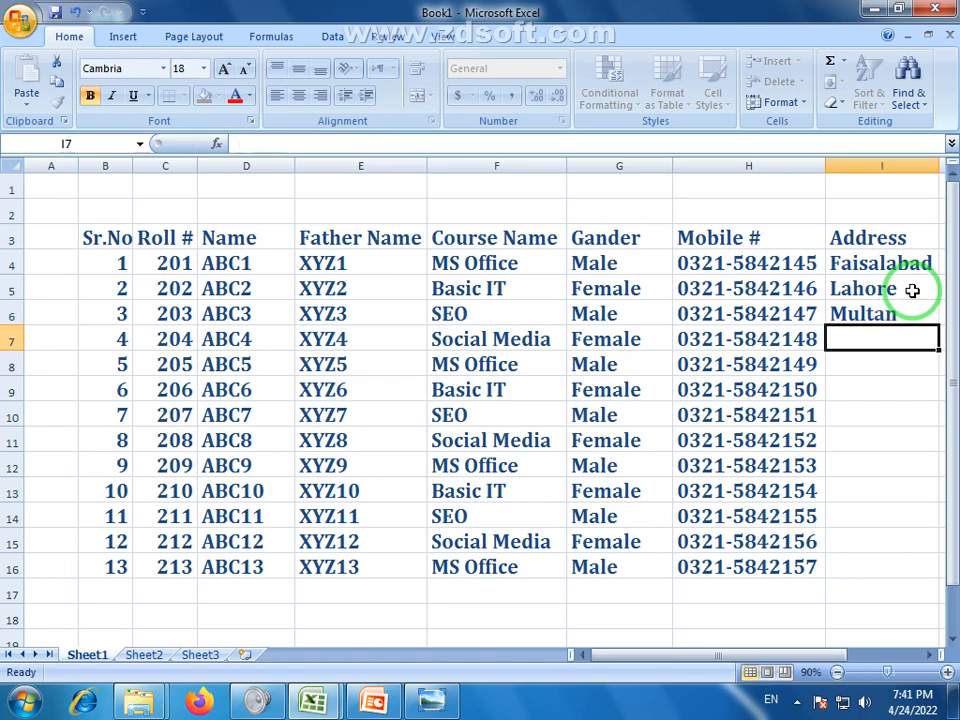
{"action": "type", "text": "Islam"}
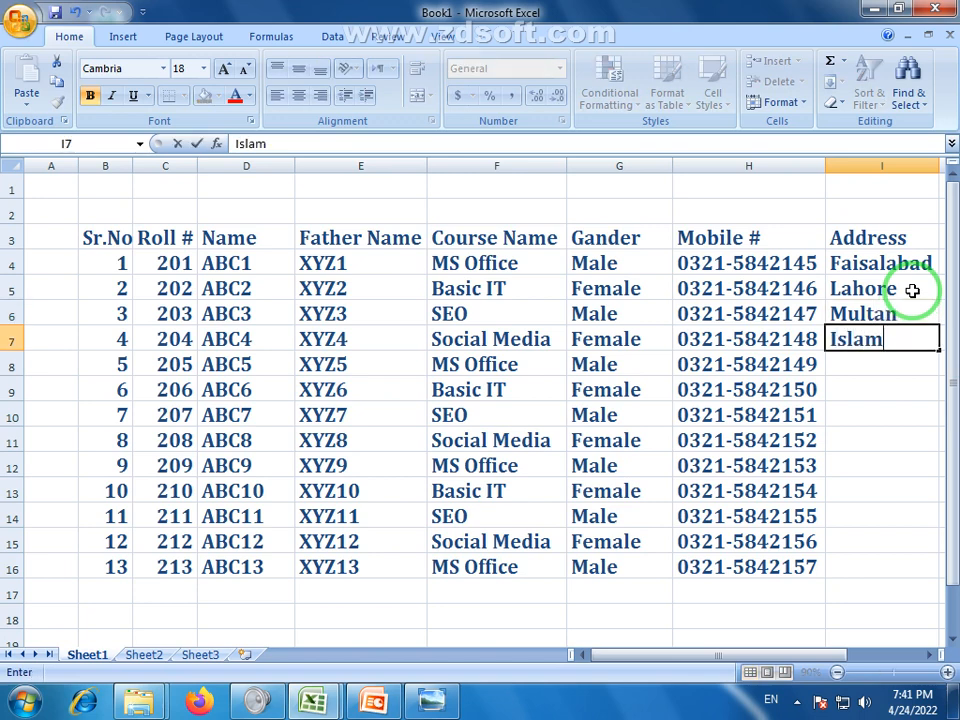
{"action": "type", "text": "abad"}
{"action": "key", "text": "Return"}
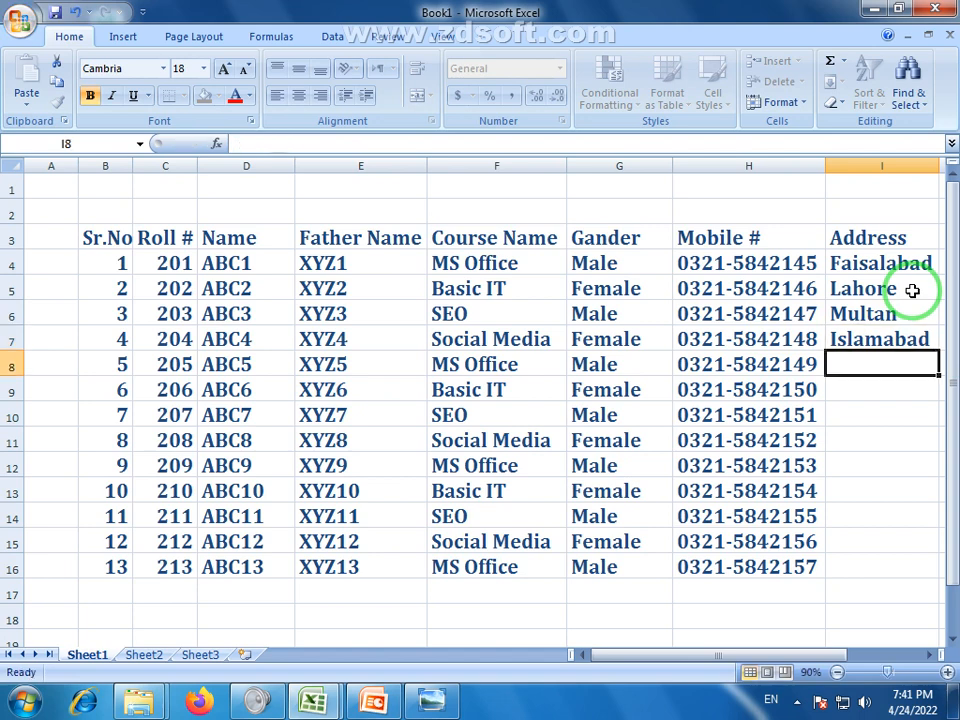
{"action": "left_click_drag", "start_coordinate": [840, 262], "coordinate": [842, 339]}
{"action": "left_click_drag", "start_coordinate": [938, 348], "coordinate": [932, 574]}
{"action": "left_click", "coordinate": [725, 589]}
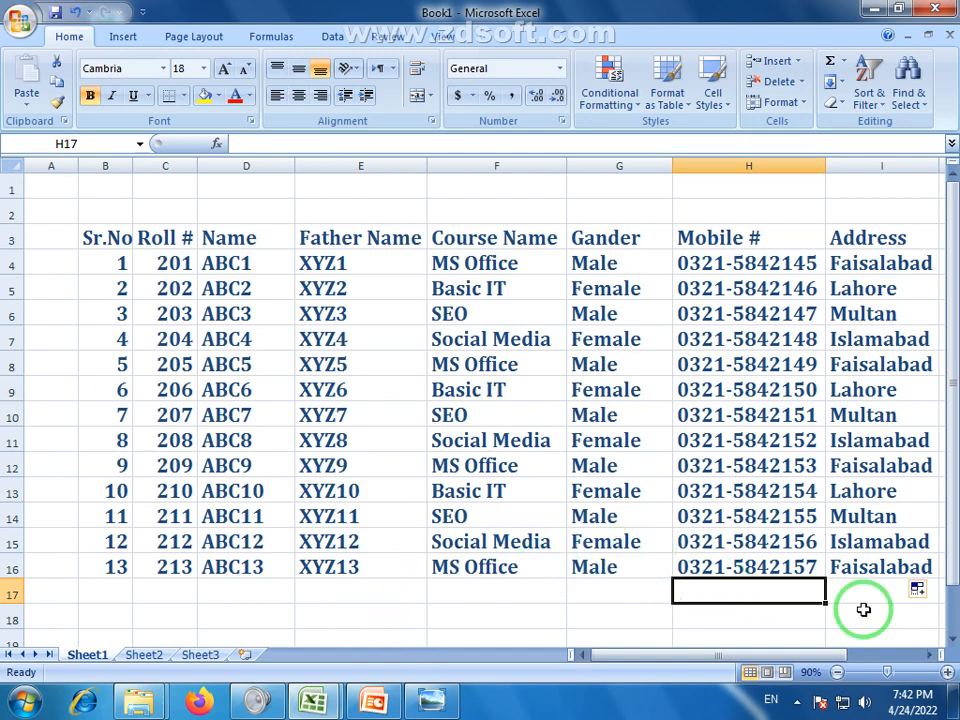
Step: Zoom out to 80% and make the heading row B3:I3 text red
{"action": "left_click", "coordinate": [930, 655]}
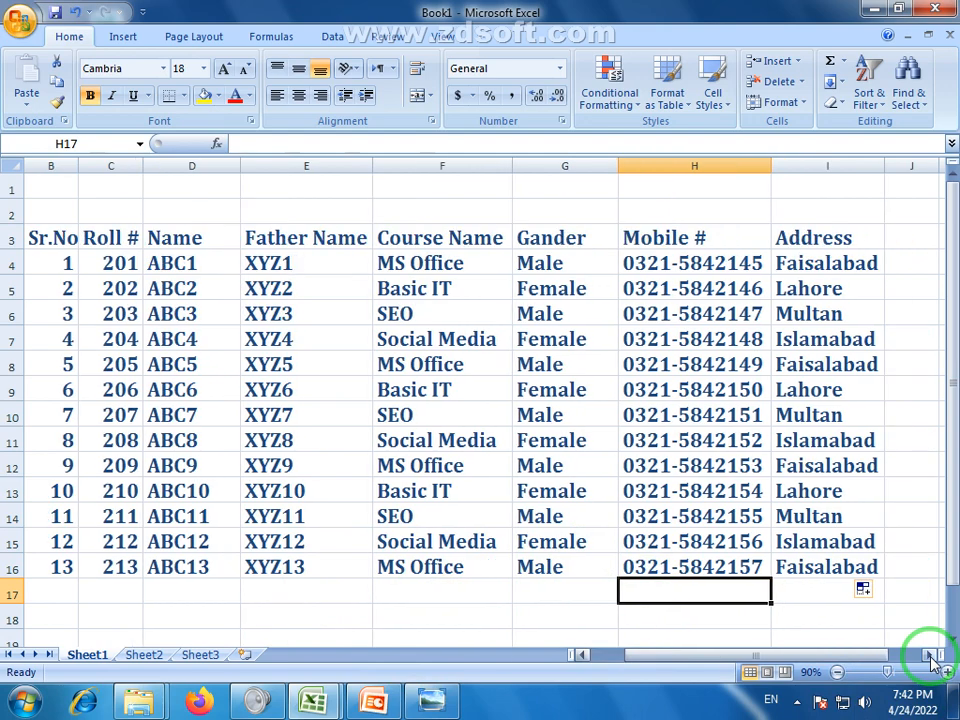
{"action": "left_click", "coordinate": [837, 672]}
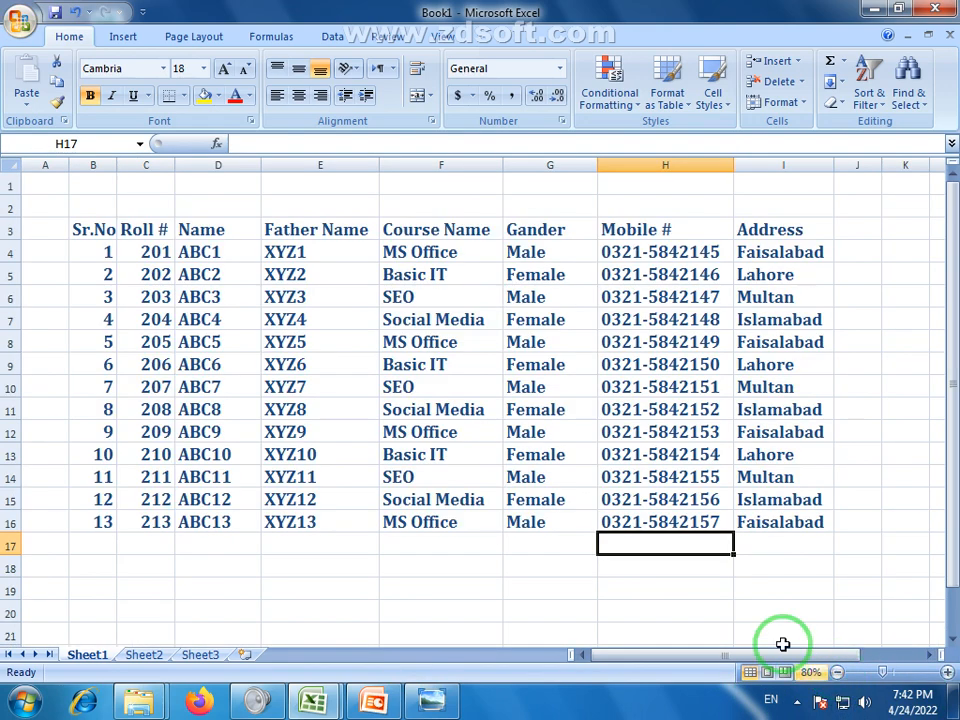
{"action": "left_click", "coordinate": [626, 626]}
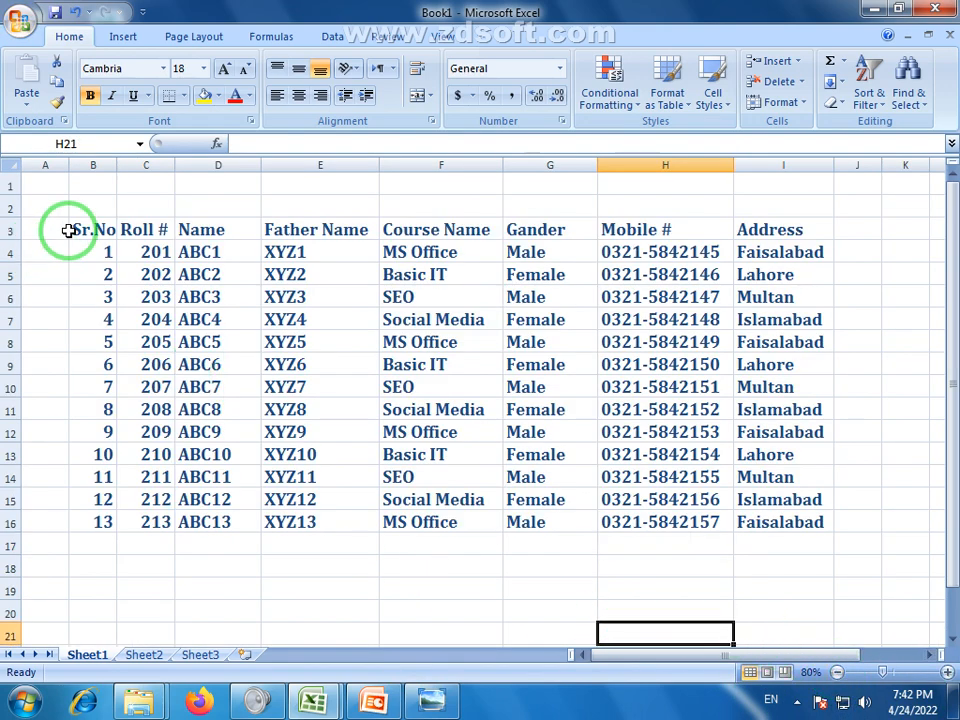
{"action": "left_click", "coordinate": [104, 227]}
{"action": "left_click_drag", "start_coordinate": [104, 227], "coordinate": [775, 229]}
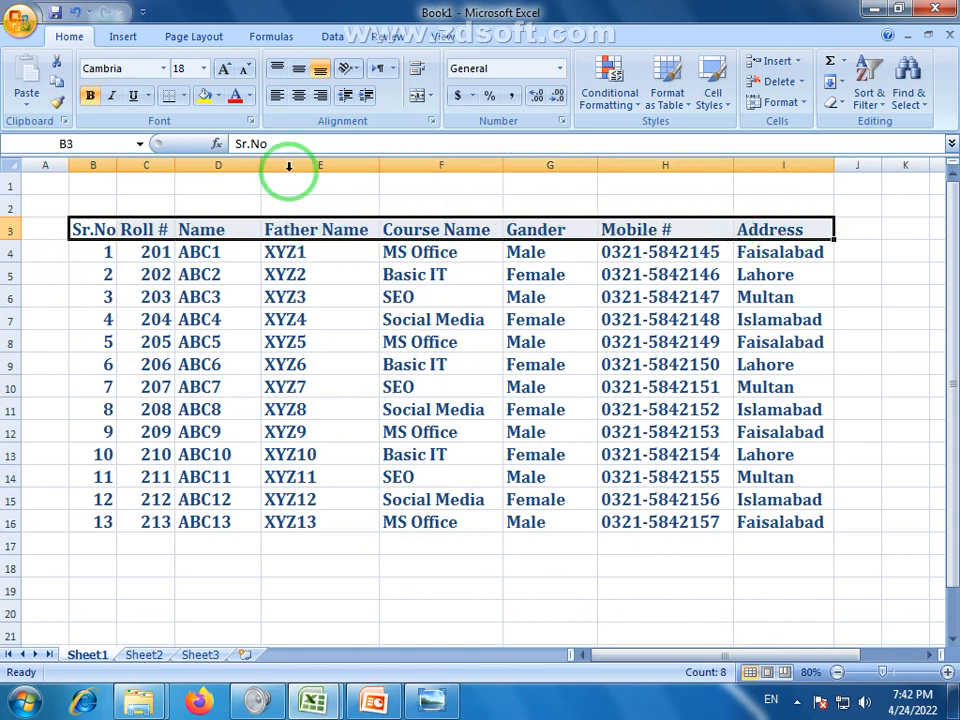
{"action": "left_click", "coordinate": [235, 95]}
{"action": "left_click", "coordinate": [450, 589]}
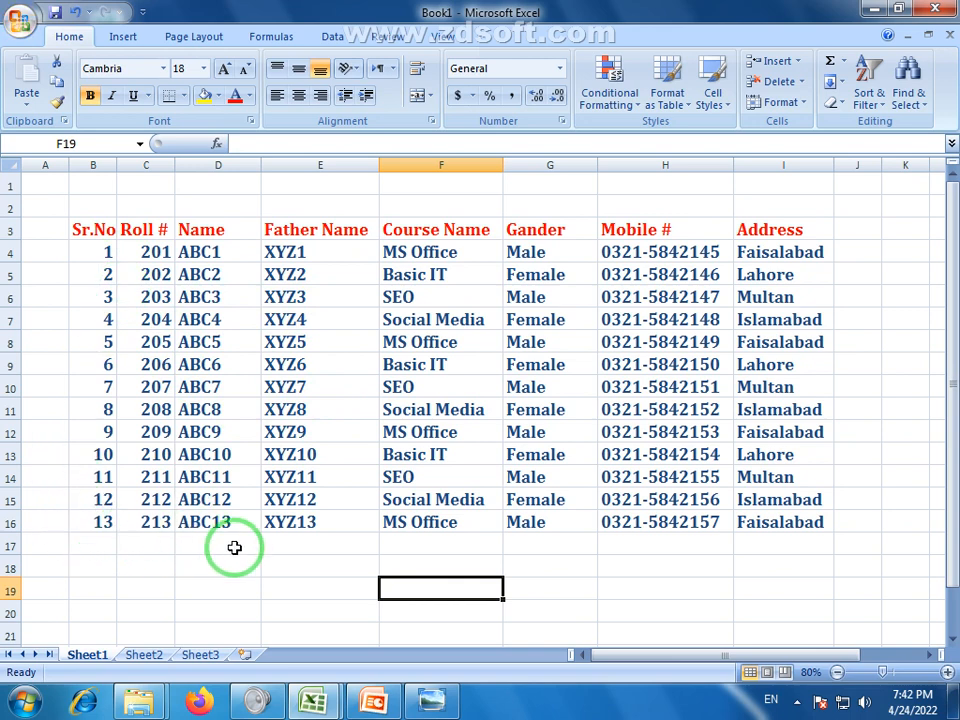
Step: Select each cell in turn across the table's lower row, column B through I
{"action": "left_click", "coordinate": [99, 540]}
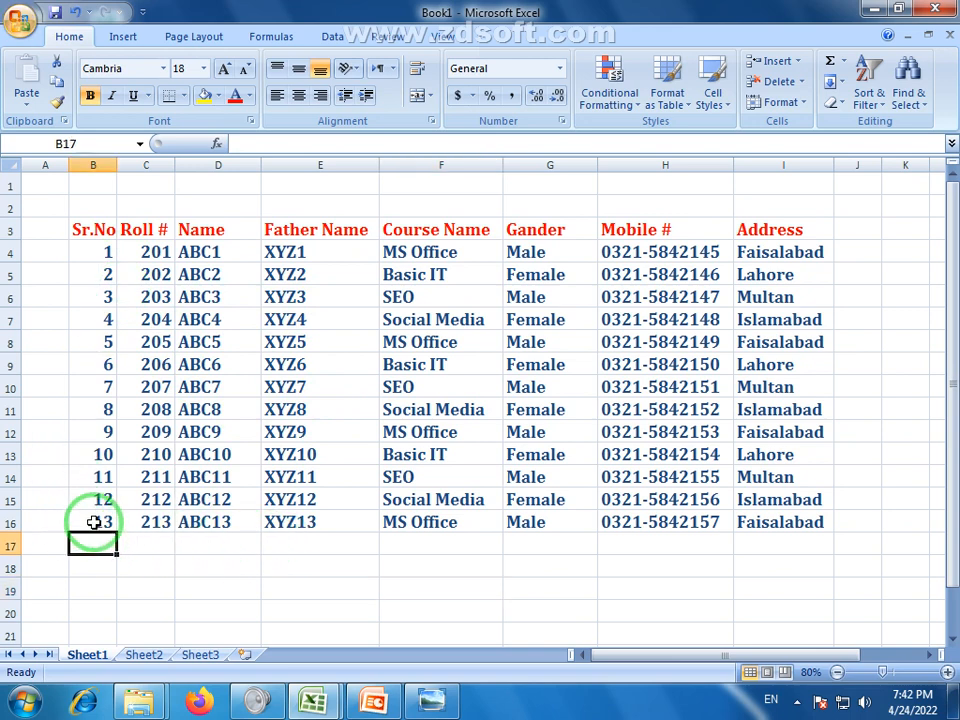
{"action": "left_click", "coordinate": [93, 522]}
{"action": "left_click", "coordinate": [101, 548]}
{"action": "left_click", "coordinate": [150, 541]}
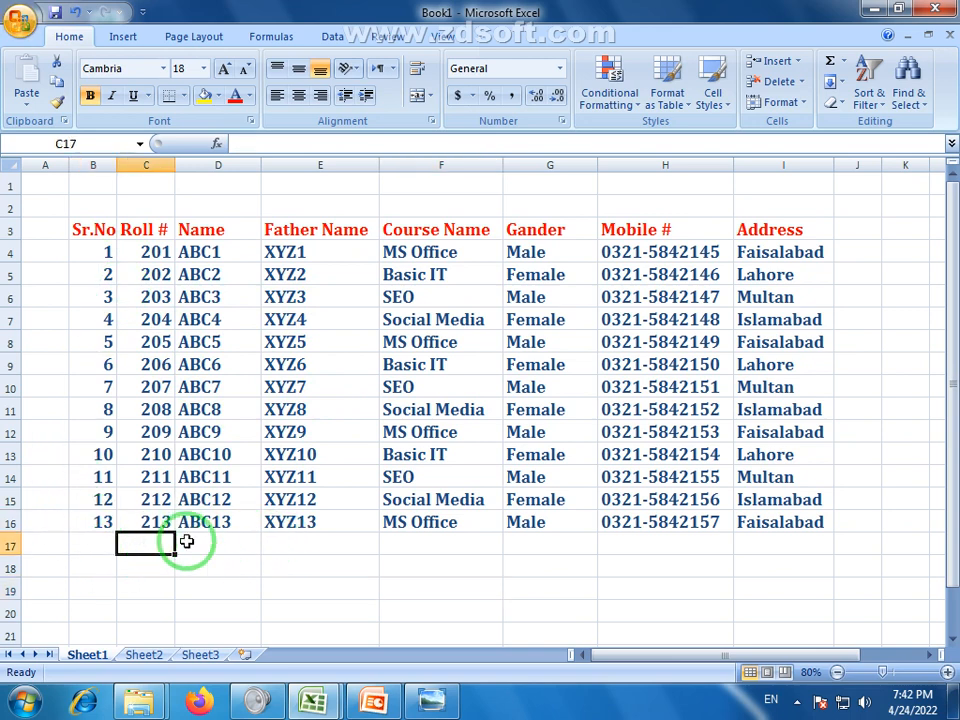
{"action": "left_click", "coordinate": [240, 540]}
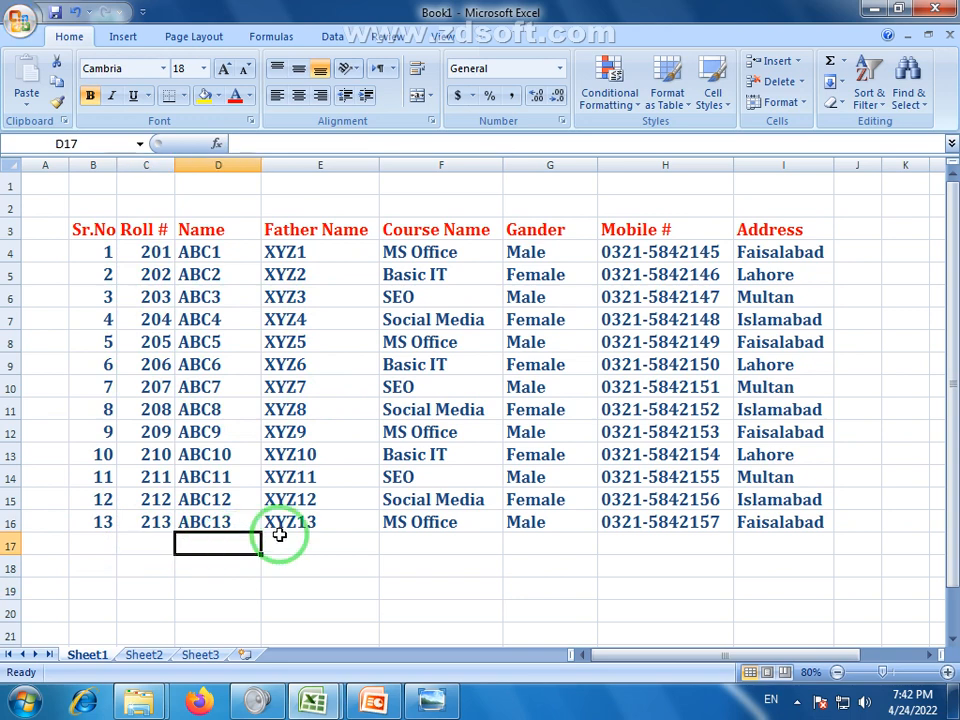
{"action": "left_click", "coordinate": [350, 535]}
{"action": "left_click", "coordinate": [448, 536]}
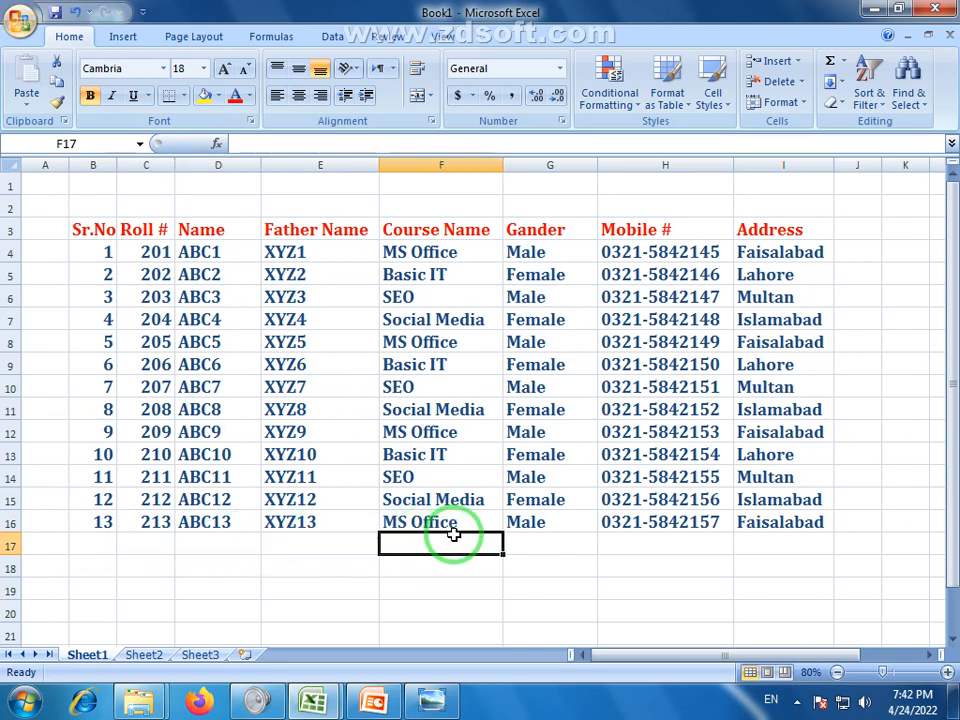
{"action": "left_click", "coordinate": [566, 542]}
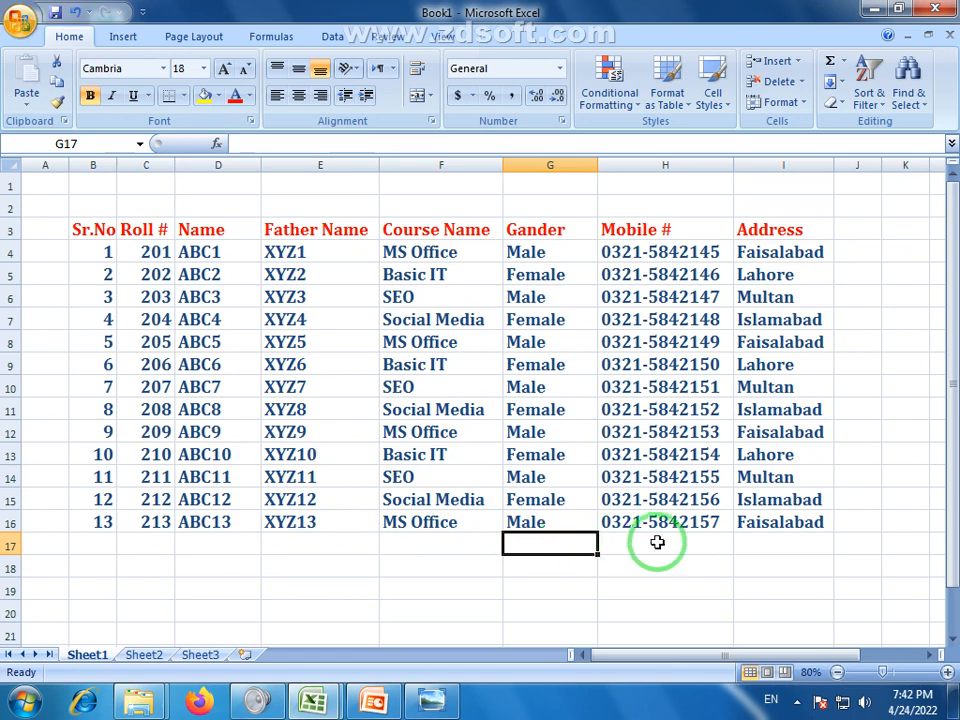
{"action": "left_click", "coordinate": [724, 544]}
{"action": "left_click", "coordinate": [802, 546]}
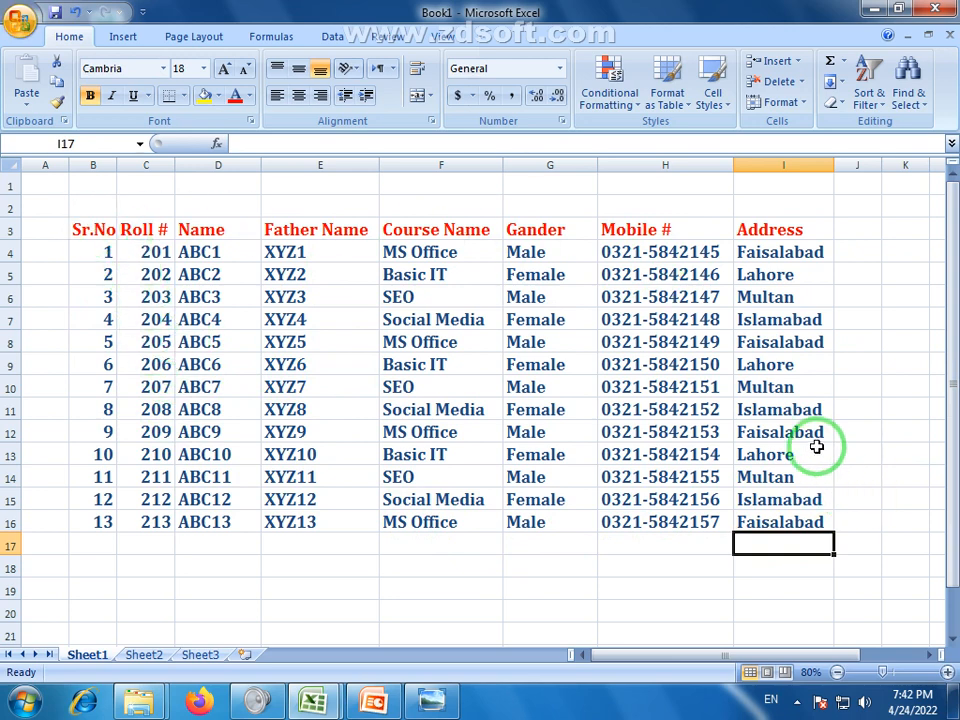
Step: Merge and centre B2:I2 and enter the title 'Student List'
{"action": "left_click_drag", "start_coordinate": [90, 204], "coordinate": [821, 216]}
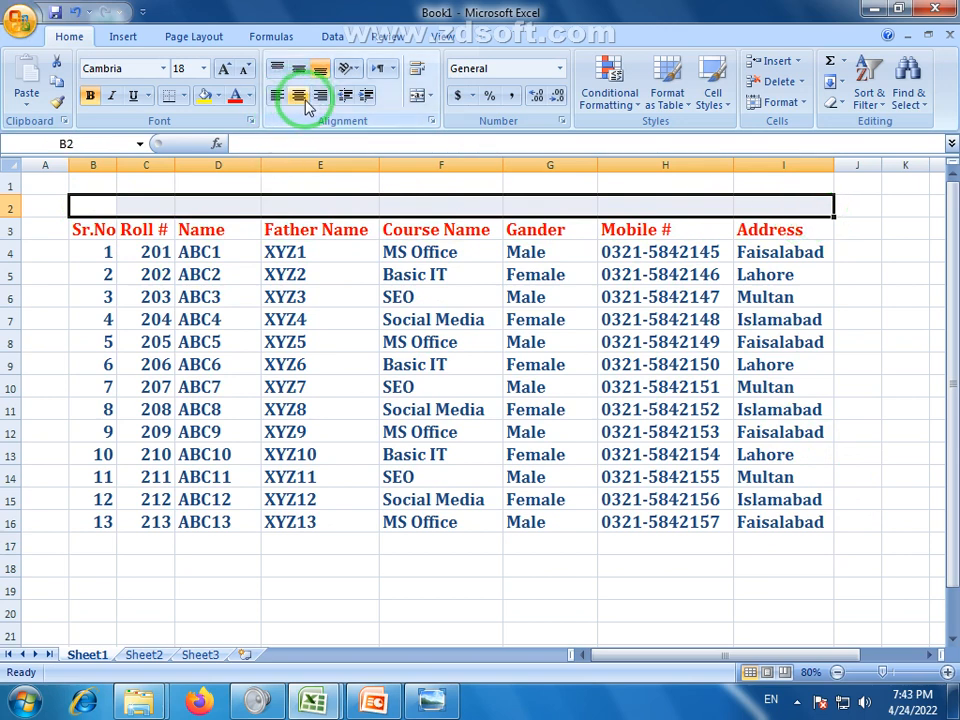
{"action": "left_click", "coordinate": [418, 95]}
{"action": "type", "text": "S"}
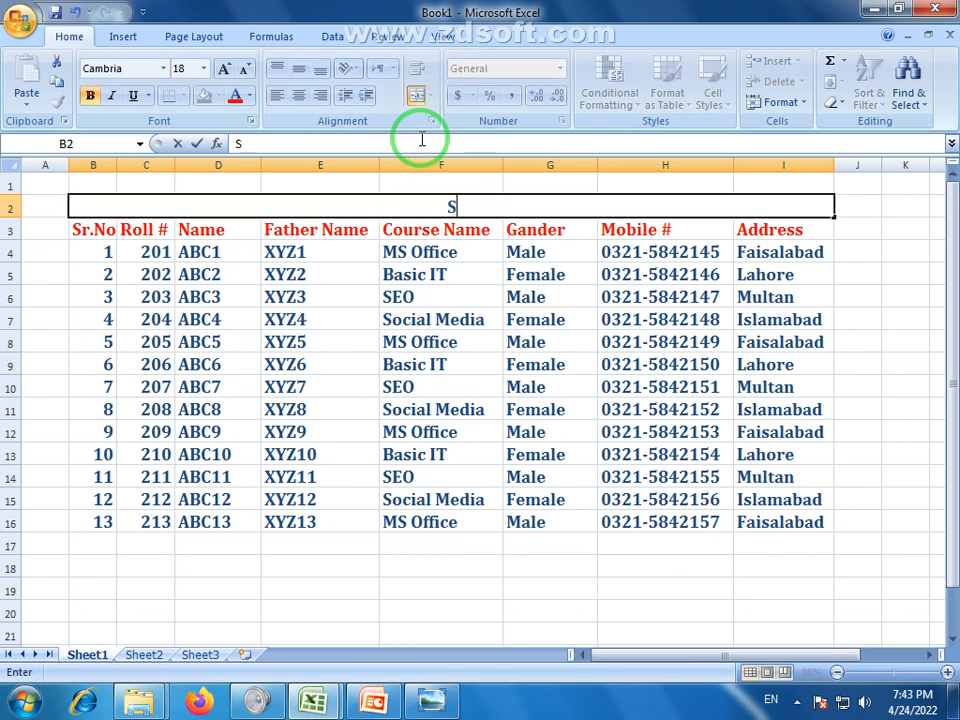
{"action": "type", "text": "tudent"}
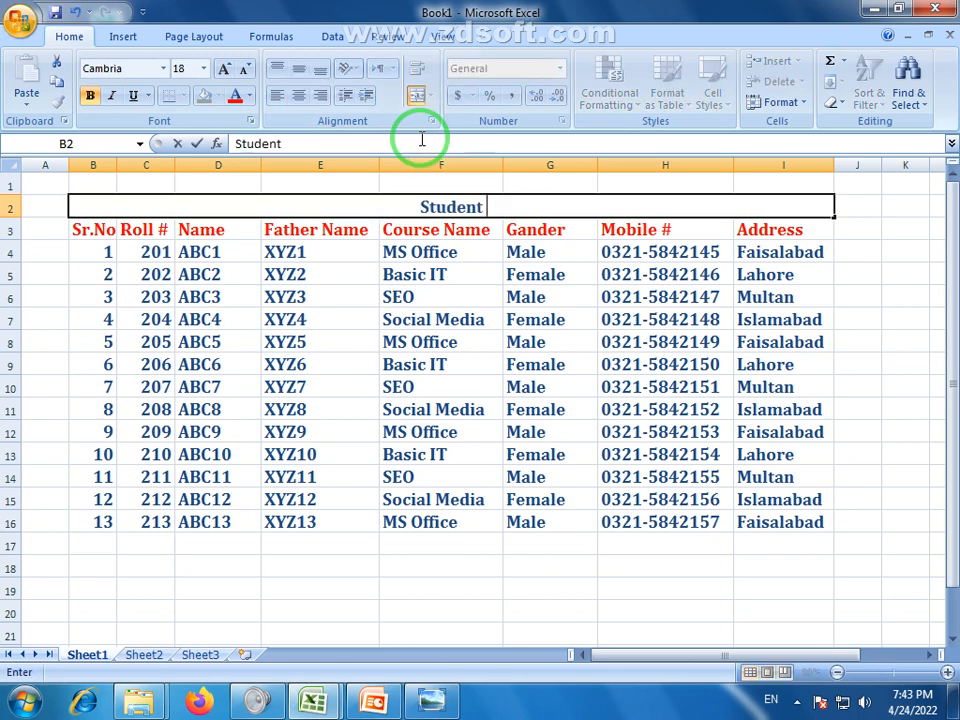
{"action": "type", "text": " List"}
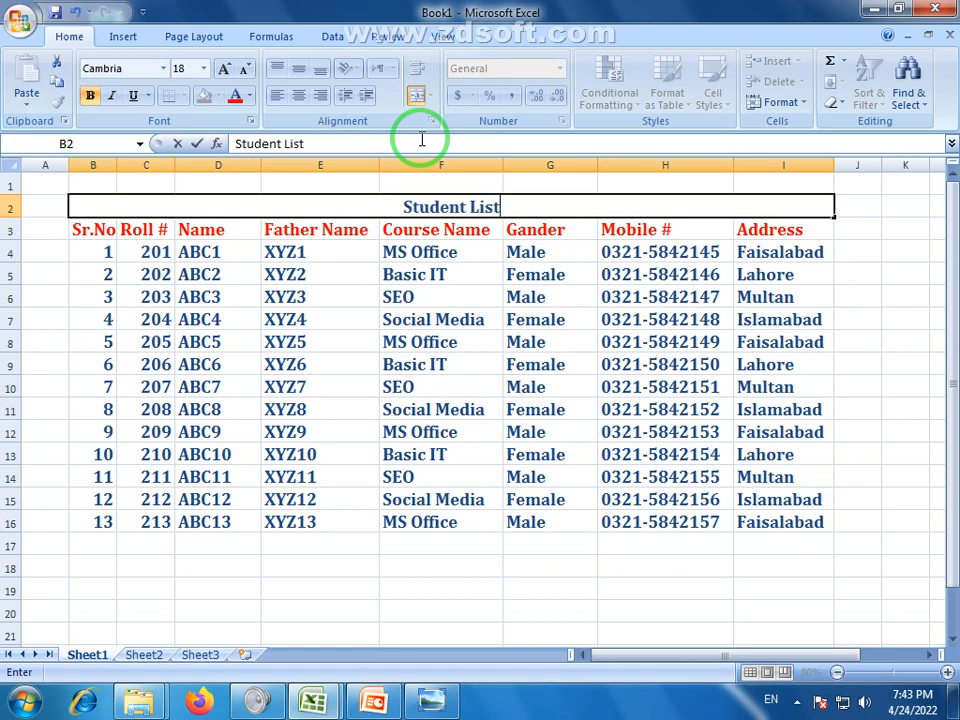
{"action": "left_click", "coordinate": [318, 297]}
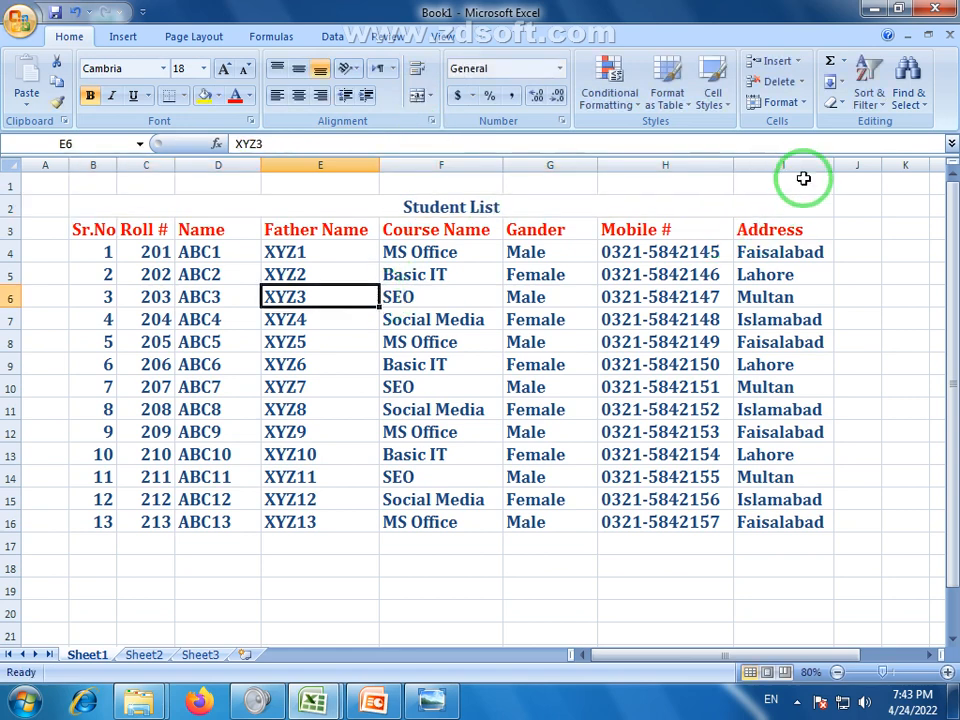
Step: Select row 1, the title cell and the table range B3:I16 to review the layout
{"action": "left_click_drag", "start_coordinate": [803, 178], "coordinate": [90, 182]}
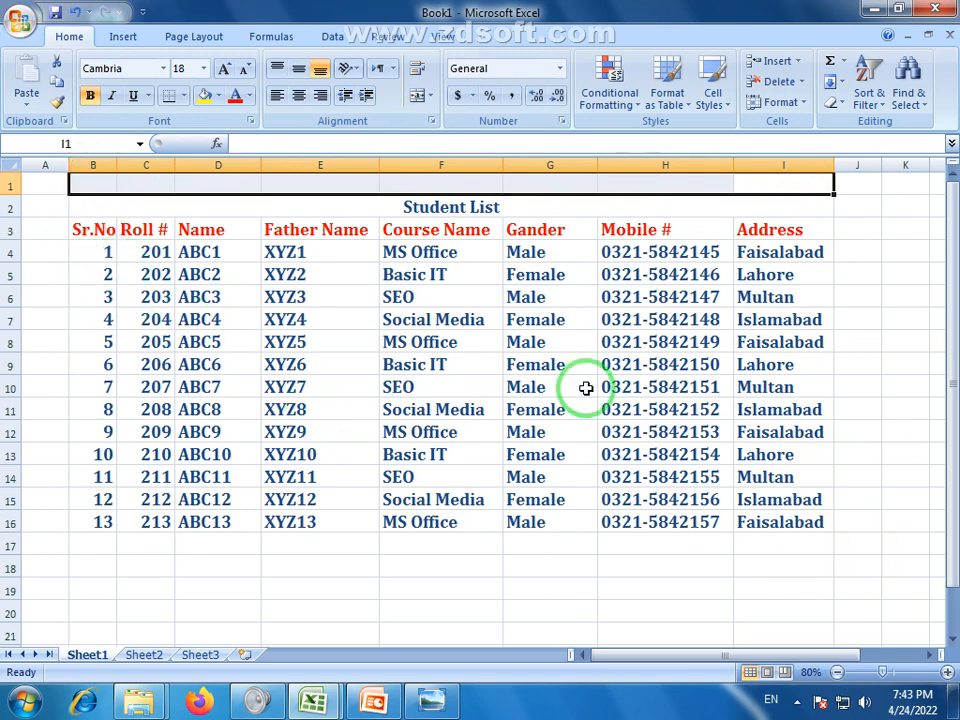
{"action": "left_click", "coordinate": [440, 207]}
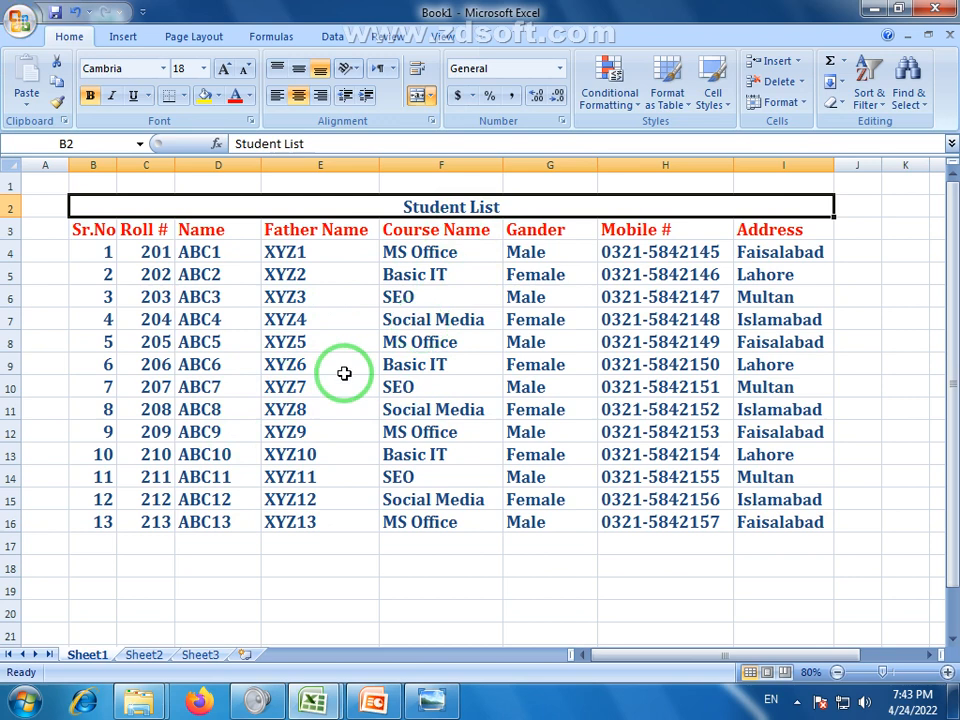
{"action": "left_click", "coordinate": [278, 373]}
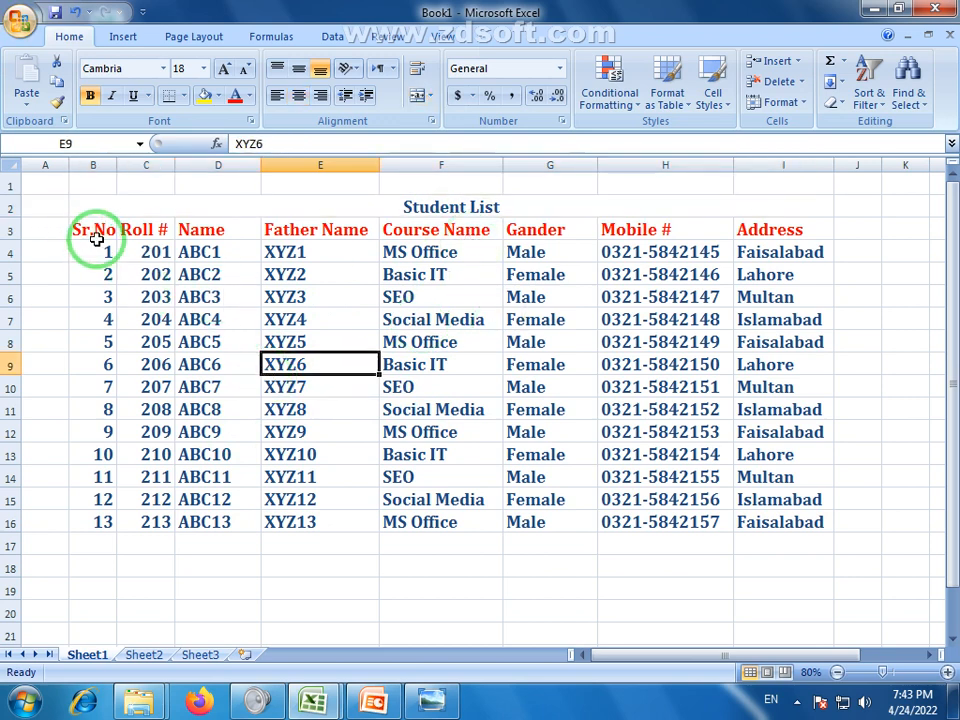
{"action": "left_click_drag", "start_coordinate": [88, 231], "coordinate": [812, 525]}
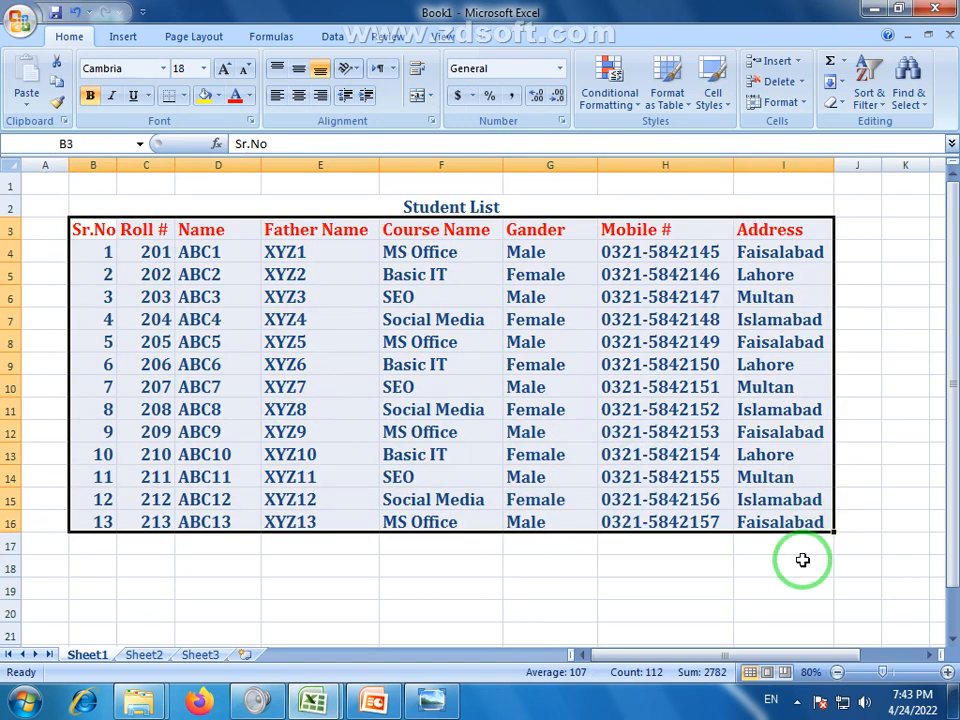
{"action": "left_click", "coordinate": [797, 566]}
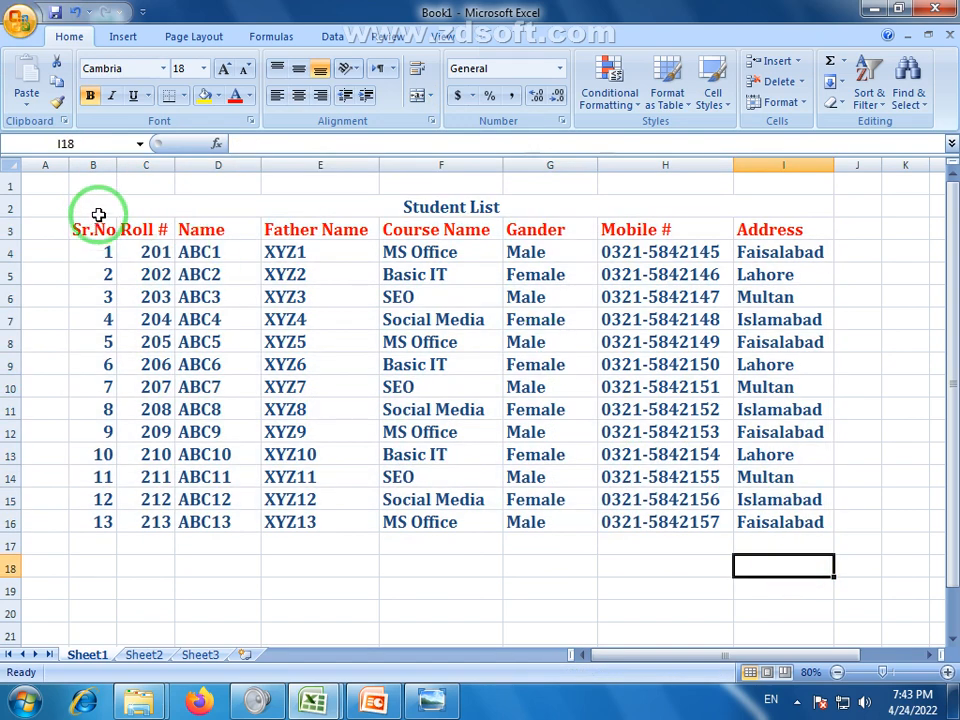
Step: Enlarge the 'Student List' title font, then reduce it slightly
{"action": "left_click", "coordinate": [420, 200]}
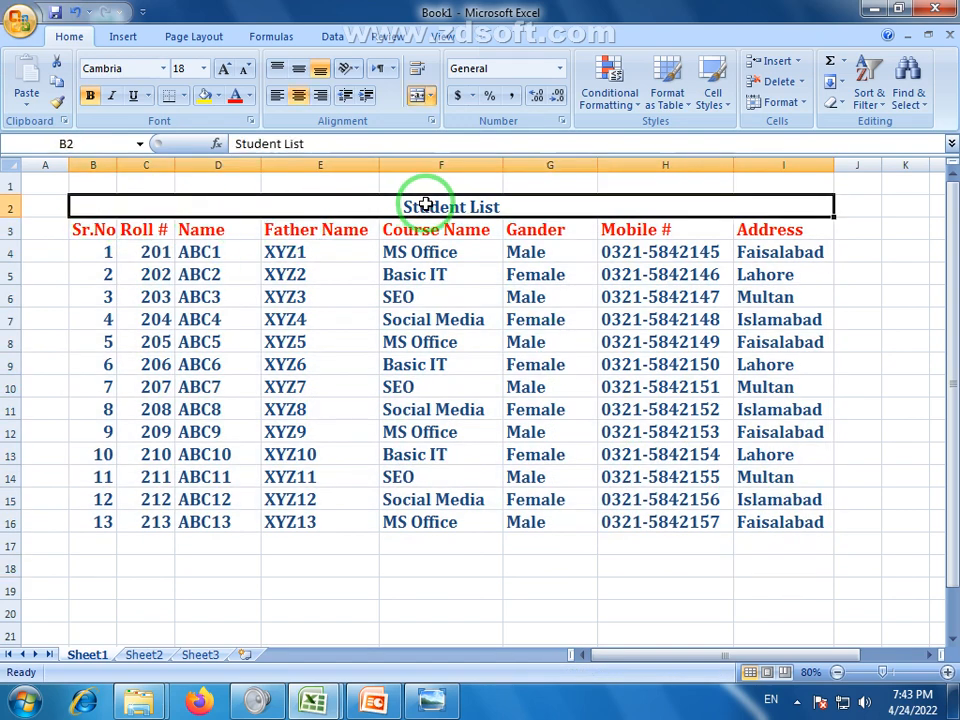
{"action": "left_click", "coordinate": [225, 68]}
{"action": "left_click", "coordinate": [225, 68]}
{"action": "left_click", "coordinate": [225, 68]}
{"action": "left_click", "coordinate": [225, 68]}
{"action": "left_click", "coordinate": [225, 68]}
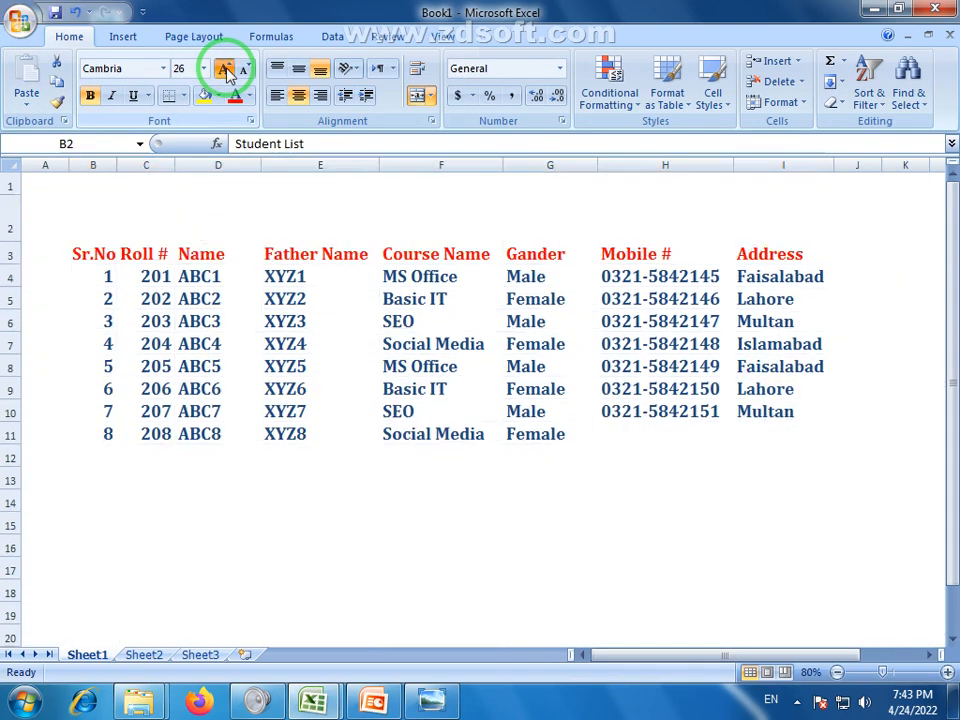
{"action": "left_click", "coordinate": [225, 68]}
{"action": "left_click", "coordinate": [225, 68]}
{"action": "left_click", "coordinate": [228, 70]}
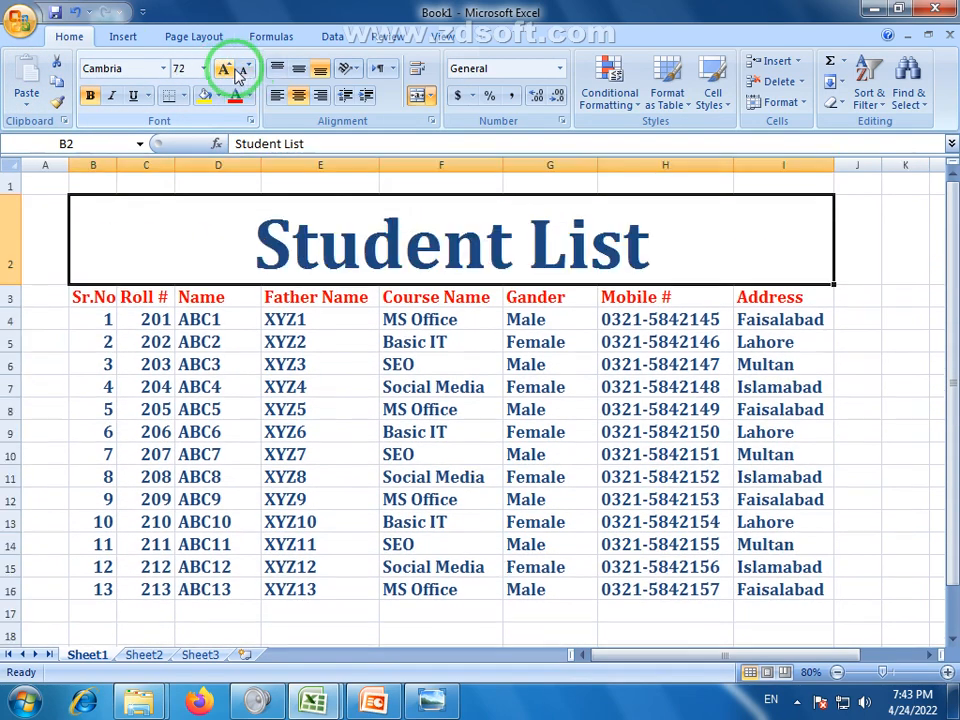
{"action": "left_click", "coordinate": [244, 70]}
{"action": "left_click", "coordinate": [244, 70]}
{"action": "left_click", "coordinate": [220, 183]}
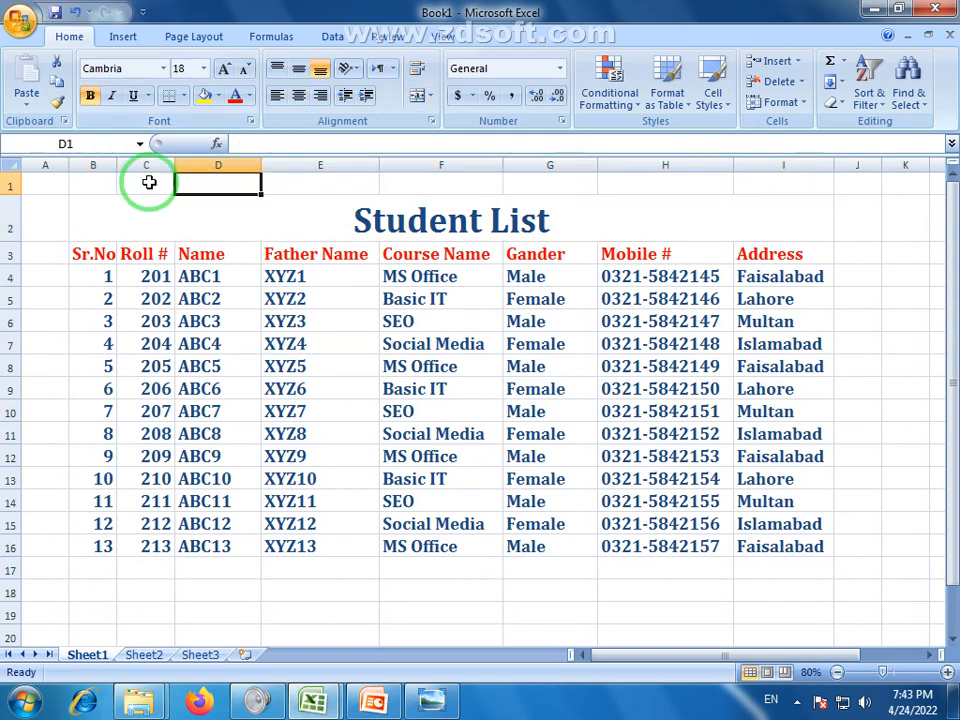
{"action": "left_click", "coordinate": [119, 184]}
Step: Merge and centre B1:I1 and enter the heading 'PRIME COMPUTER COLLEGE'
{"action": "left_click_drag", "start_coordinate": [103, 184], "coordinate": [770, 190]}
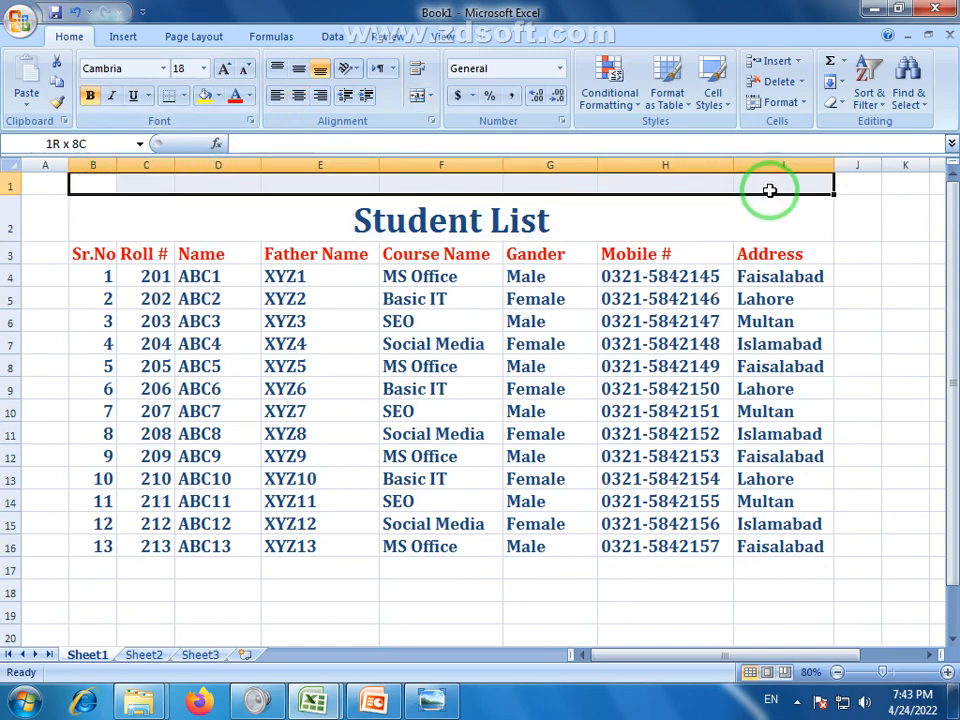
{"action": "type", "text": "JP"}
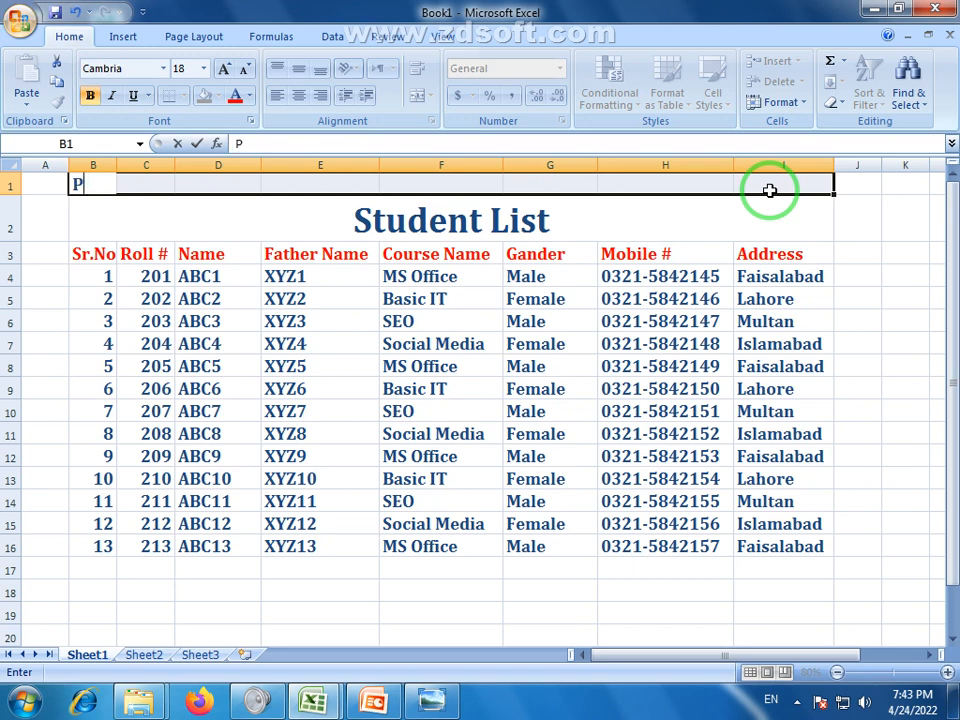
{"action": "type", "text": "RI"}
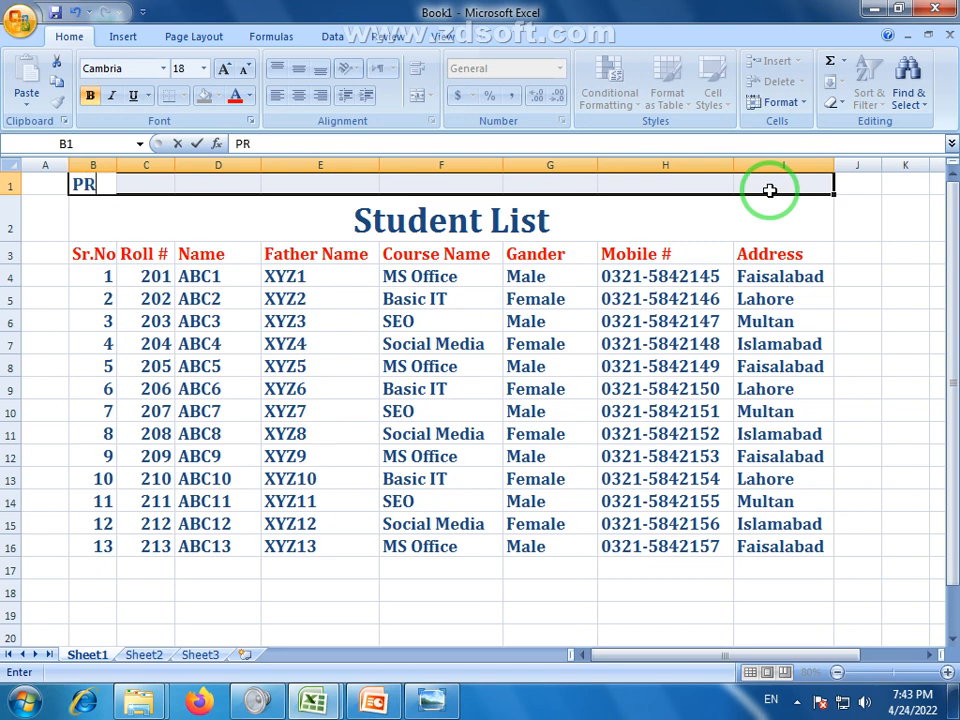
{"action": "left_click", "coordinate": [769, 190]}
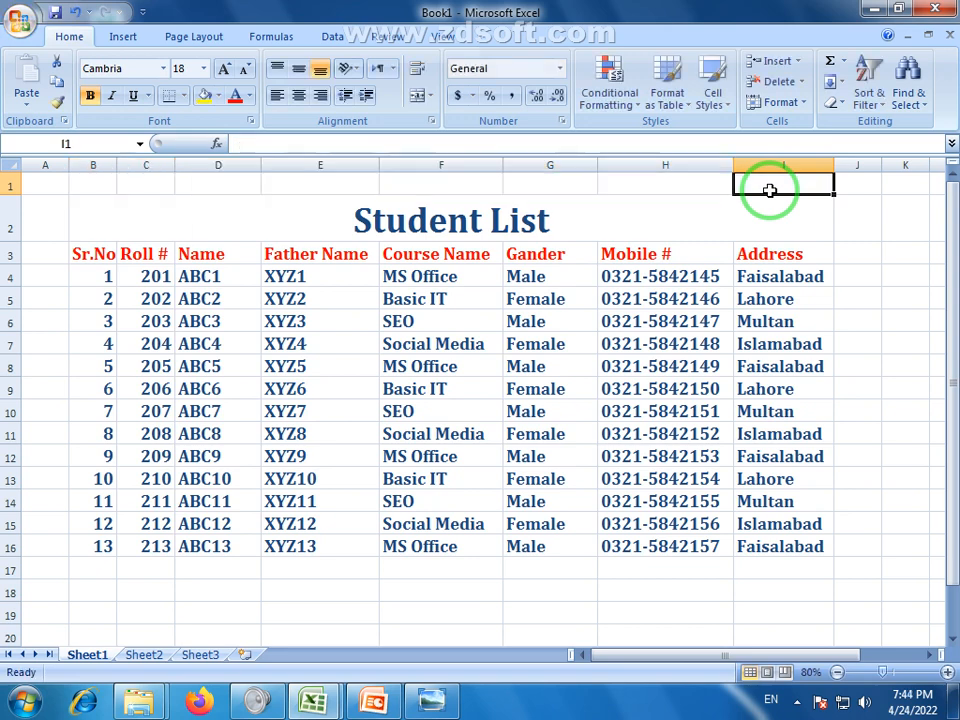
{"action": "left_click_drag", "start_coordinate": [769, 190], "coordinate": [103, 186]}
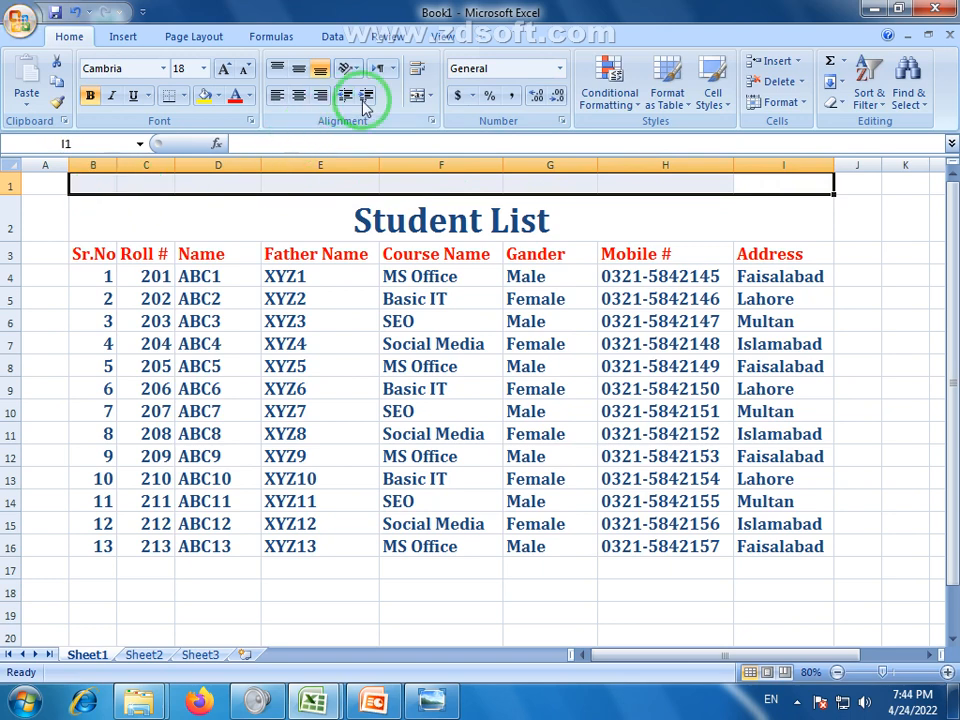
{"action": "left_click", "coordinate": [419, 97]}
{"action": "type", "text": "P"}
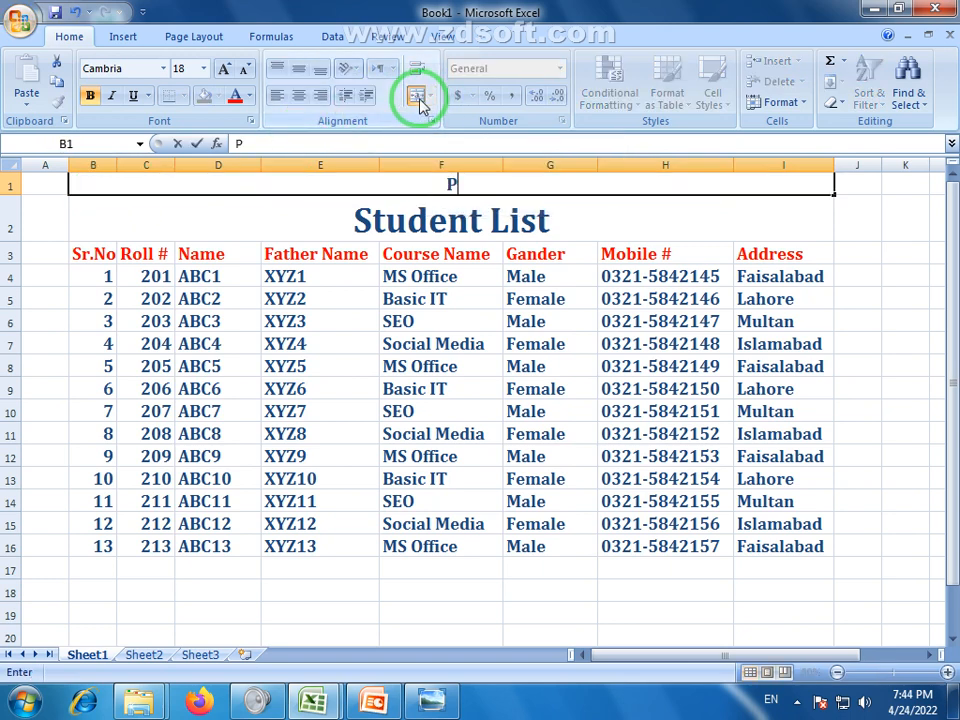
{"action": "type", "text": "RIME"}
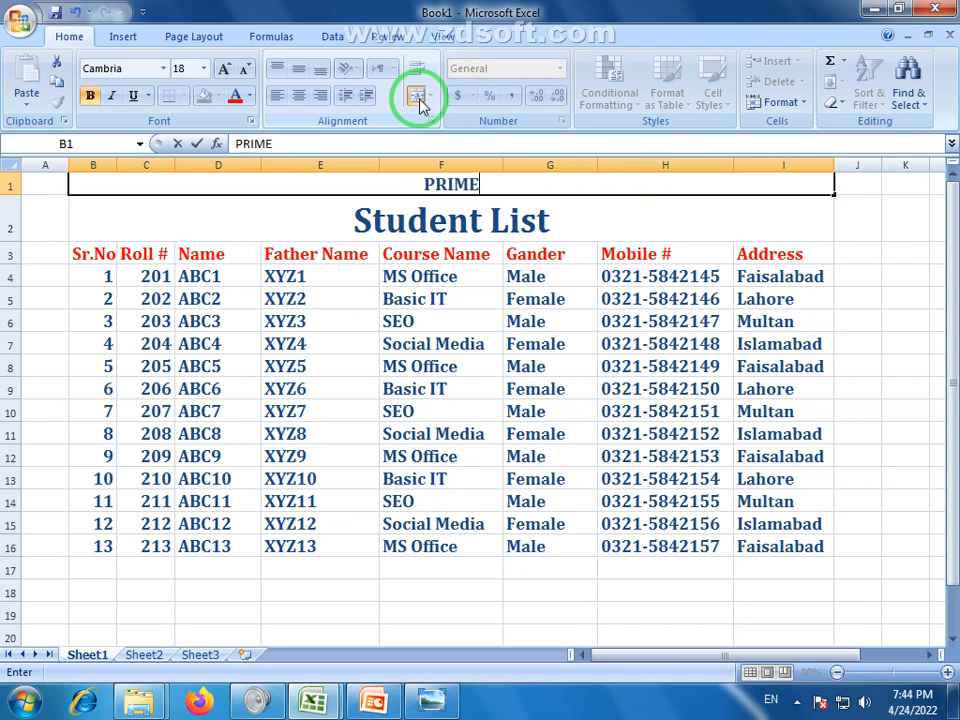
{"action": "type", "text": " COMPUTER C"}
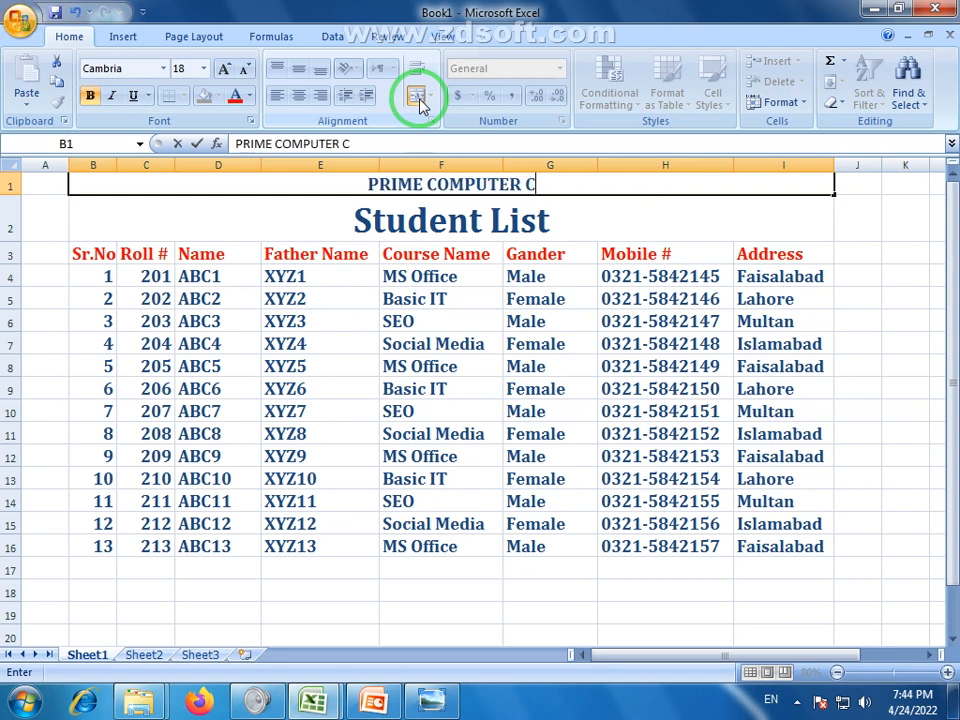
{"action": "type", "text": "OLLEGE"}
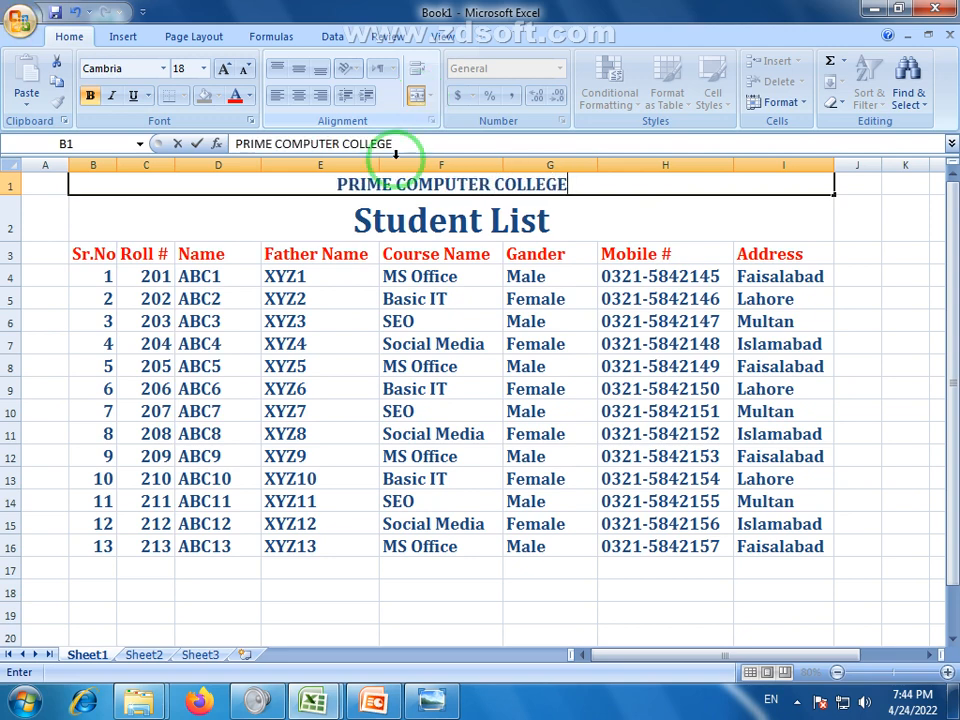
{"action": "left_click", "coordinate": [454, 343]}
{"action": "left_click", "coordinate": [523, 347]}
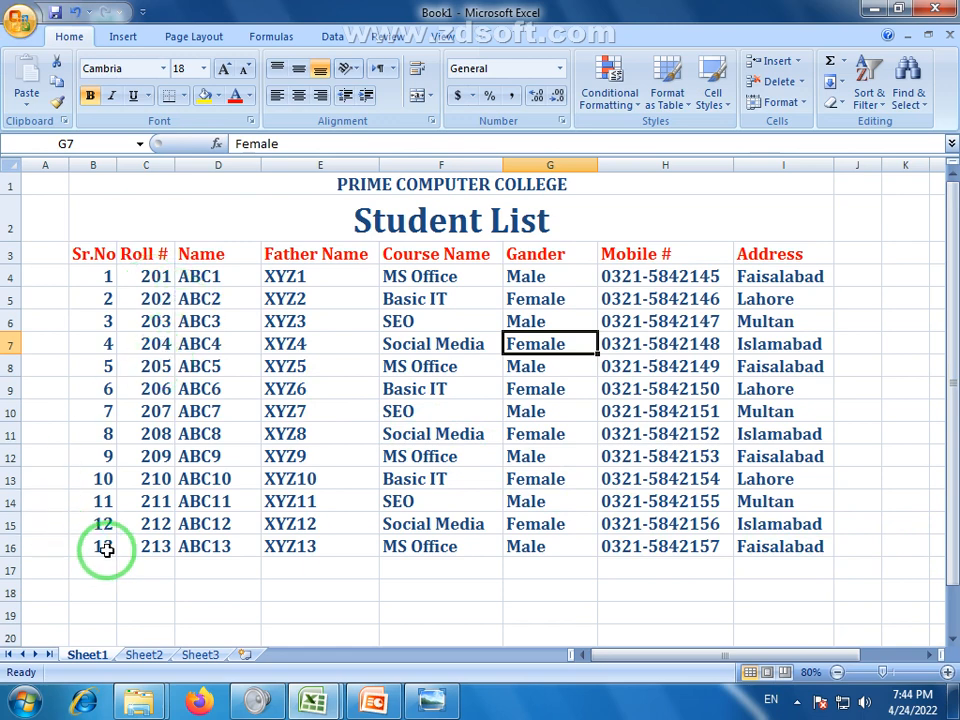
Step: AutoFill serial numbers to 19, roll numbers to 219, names to ABC19 and father names to XYZ19
{"action": "left_click", "coordinate": [104, 551]}
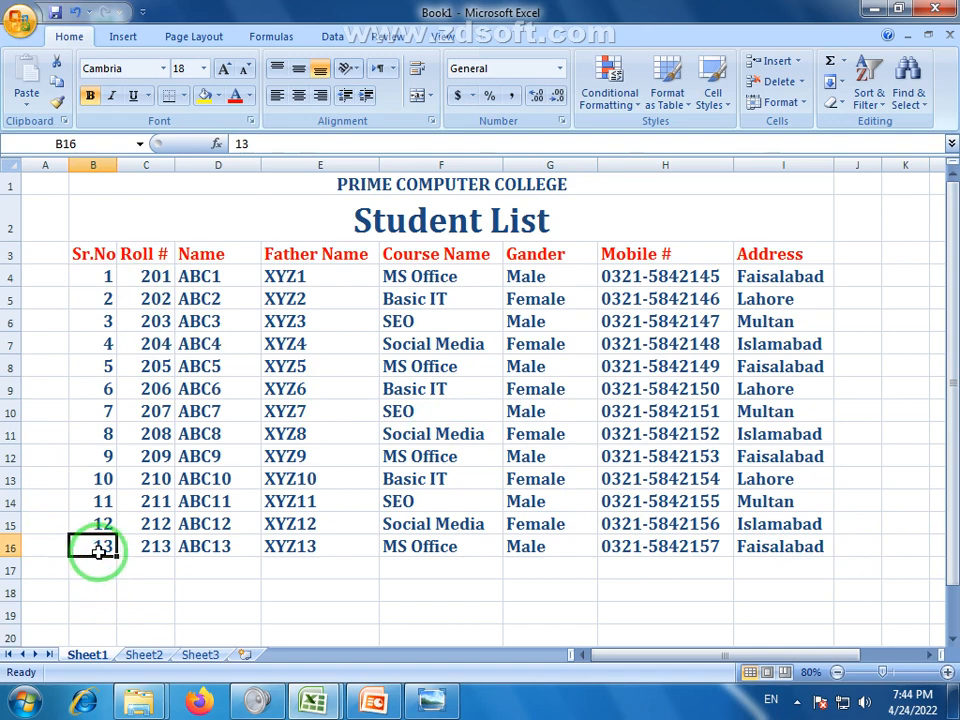
{"action": "left_click_drag", "start_coordinate": [116, 557], "coordinate": [118, 590]}
{"action": "left_click", "coordinate": [167, 465]}
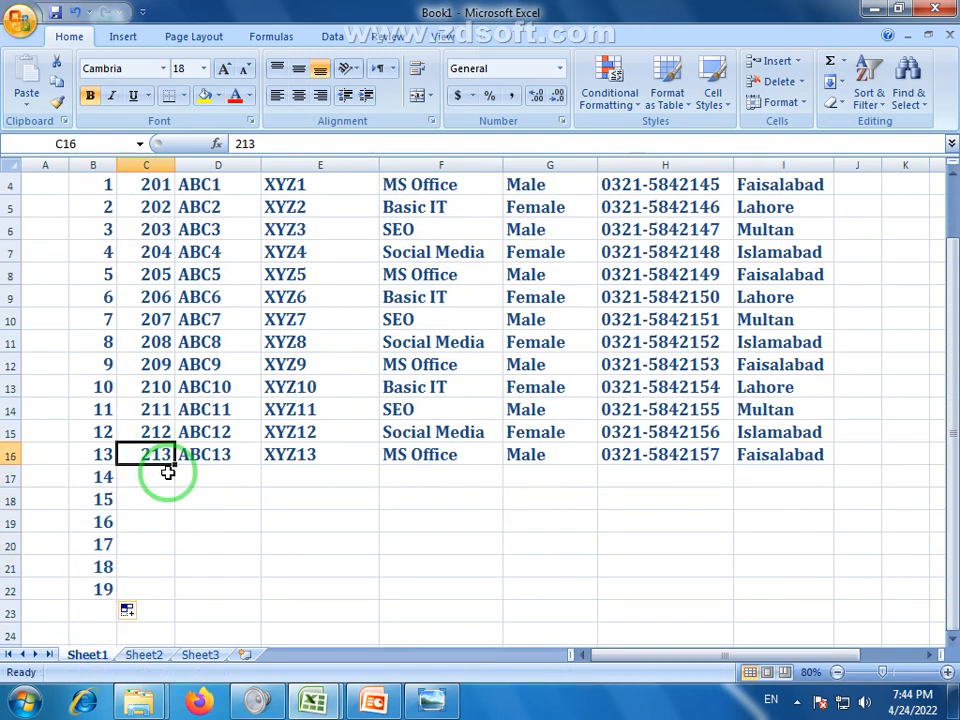
{"action": "left_click_drag", "start_coordinate": [174, 463], "coordinate": [169, 590]}
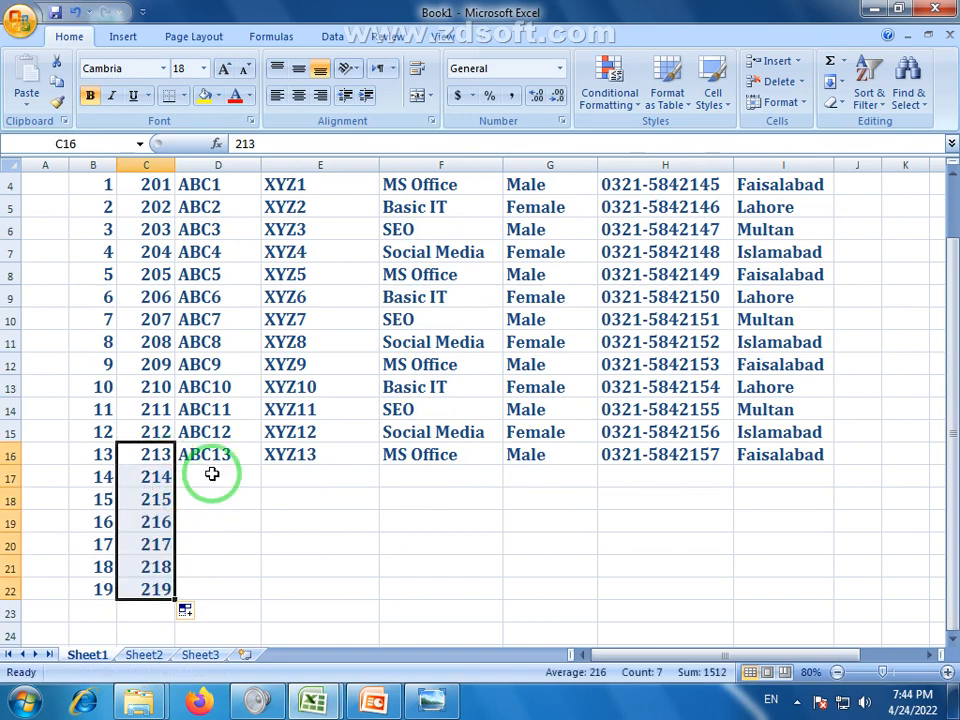
{"action": "left_click", "coordinate": [219, 456]}
{"action": "left_click_drag", "start_coordinate": [259, 464], "coordinate": [255, 590]}
{"action": "left_click", "coordinate": [326, 456]}
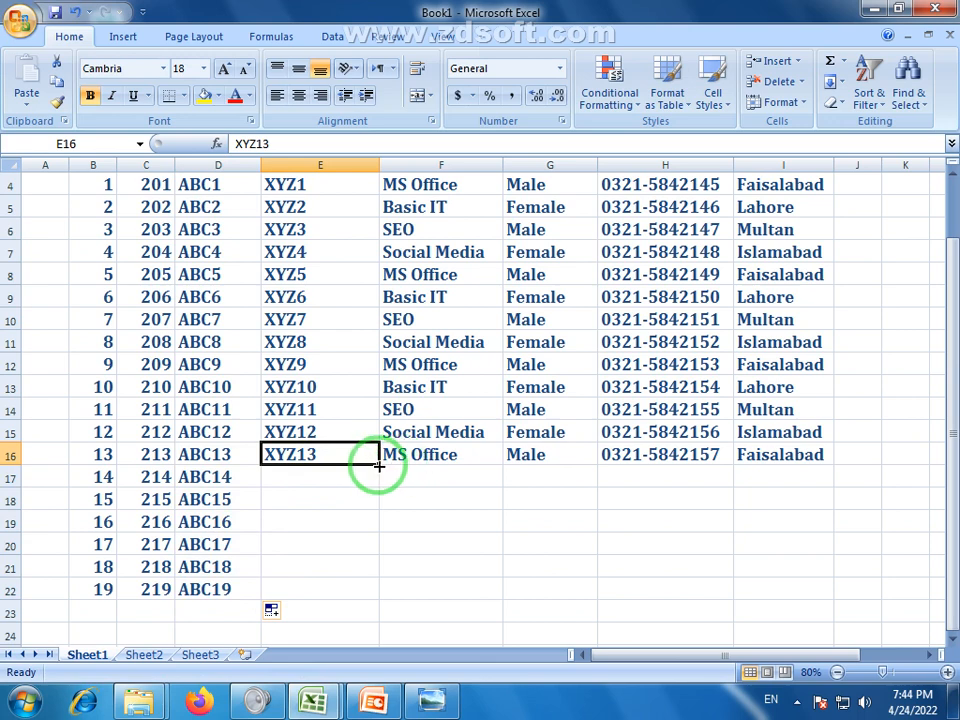
{"action": "left_click_drag", "start_coordinate": [379, 466], "coordinate": [379, 593]}
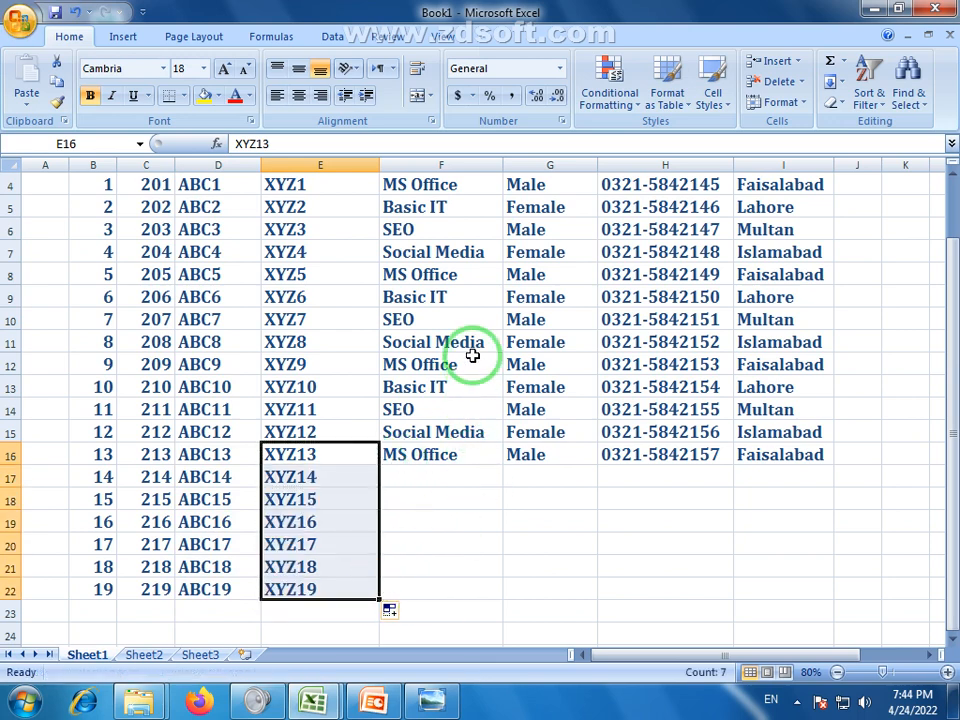
Step: Repeat the course, Male/Female and city patterns down to row 22
{"action": "left_click_drag", "start_coordinate": [472, 356], "coordinate": [491, 592]}
{"action": "left_click", "coordinate": [540, 432]}
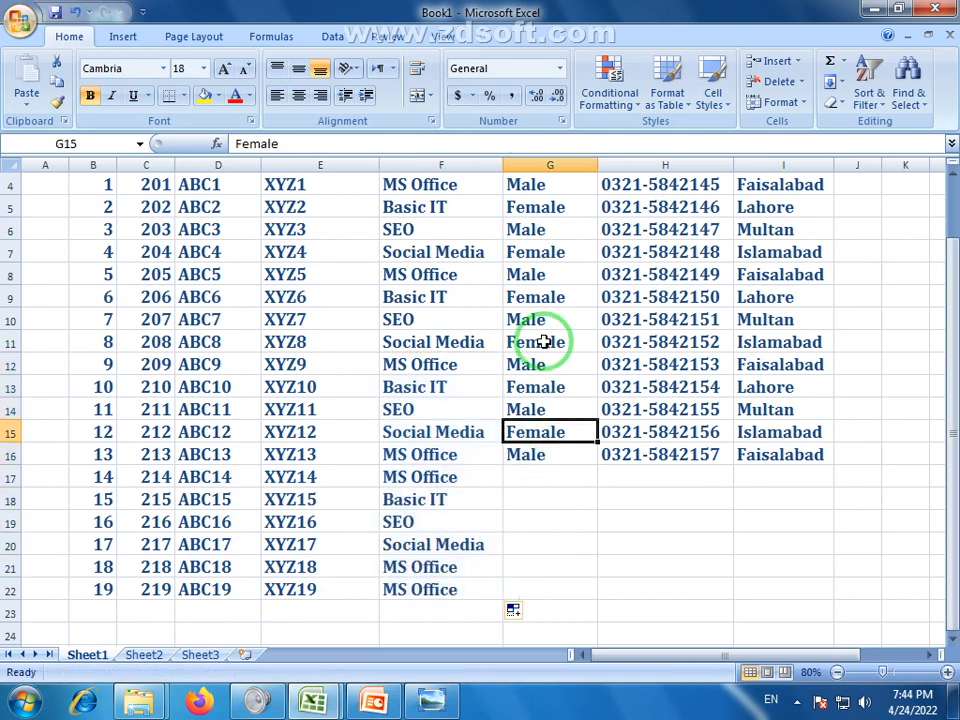
{"action": "left_click_drag", "start_coordinate": [549, 341], "coordinate": [577, 605]}
{"action": "left_click_drag", "start_coordinate": [686, 364], "coordinate": [729, 594]}
{"action": "left_click", "coordinate": [665, 499]}
{"action": "left_click", "coordinate": [715, 459]}
{"action": "left_click", "coordinate": [793, 455]}
{"action": "left_click_drag", "start_coordinate": [783, 364], "coordinate": [823, 596]}
{"action": "left_click", "coordinate": [634, 540]}
{"action": "scroll", "coordinate": [449, 406], "scroll_direction": "up", "scroll_amount": 1}
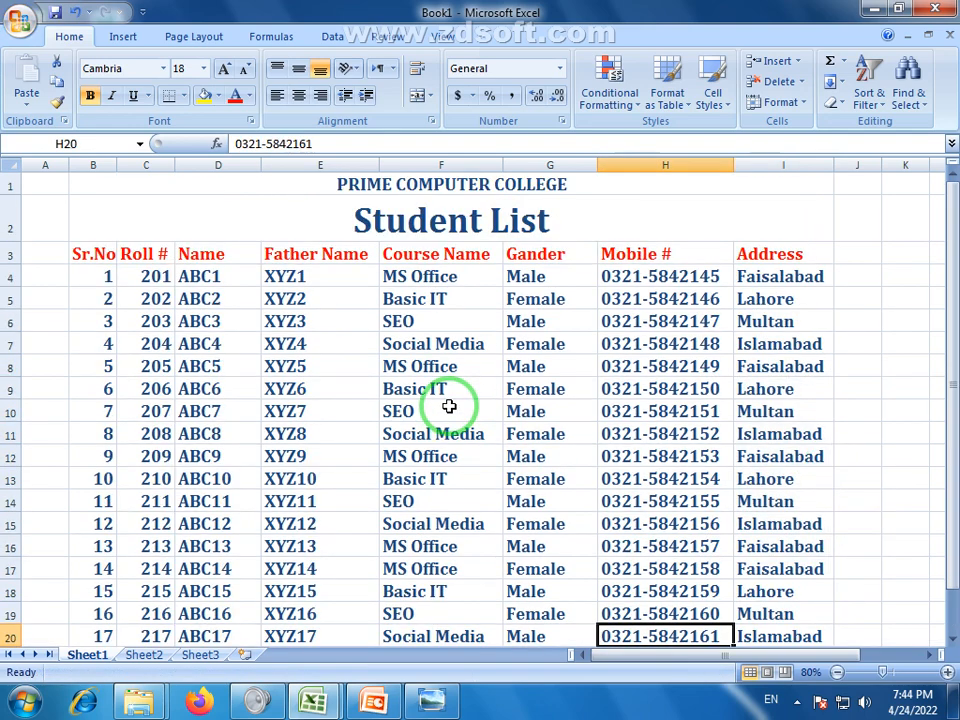
{"action": "scroll", "coordinate": [467, 405], "scroll_direction": "down", "scroll_amount": 5}
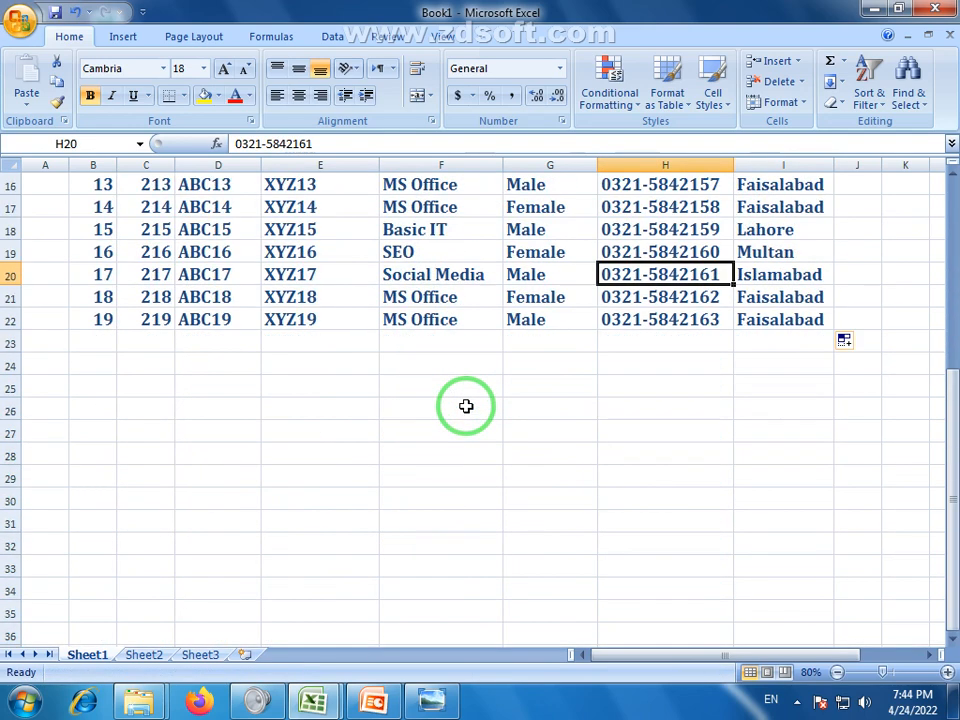
{"action": "scroll", "coordinate": [466, 406], "scroll_direction": "up", "scroll_amount": 1}
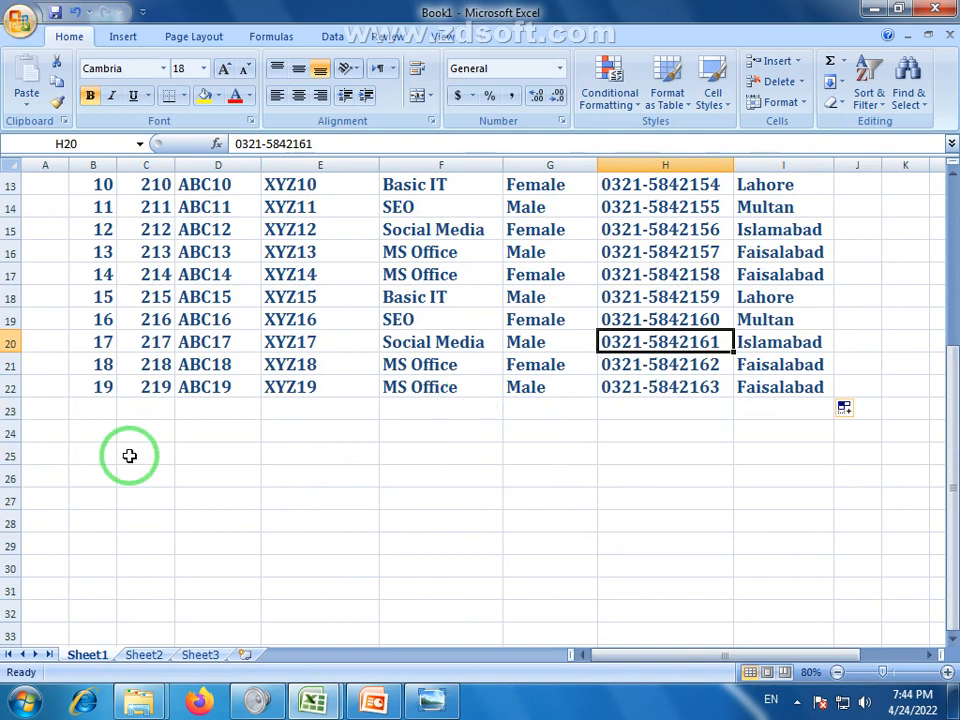
{"action": "scroll", "coordinate": [191, 469], "scroll_direction": "down", "scroll_amount": 5}
{"action": "scroll", "coordinate": [191, 471], "scroll_direction": "up", "scroll_amount": 6}
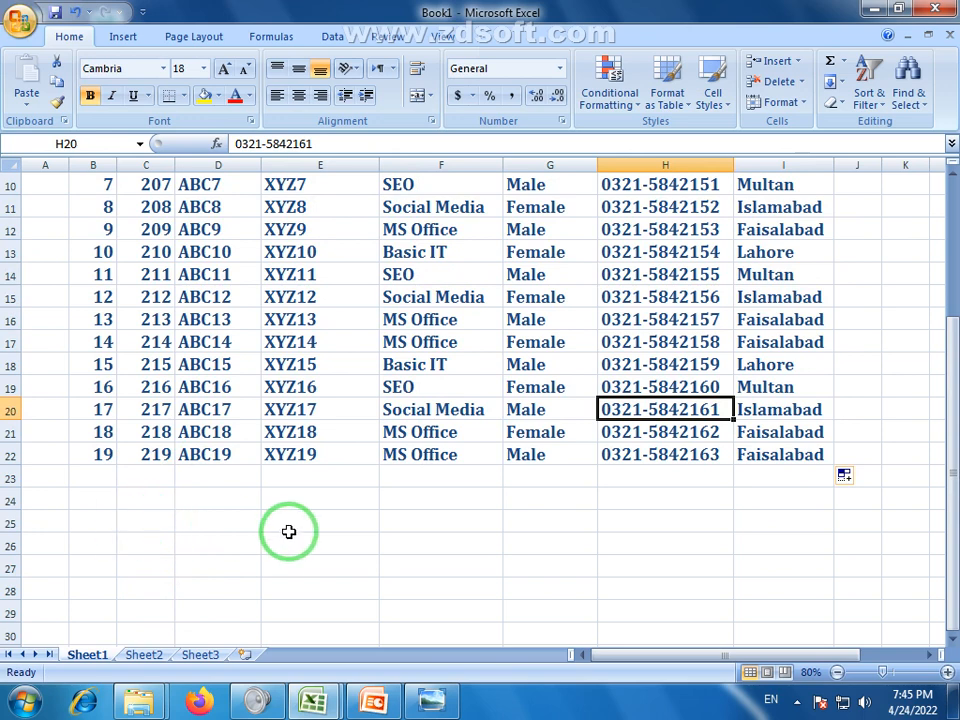
{"action": "left_click", "coordinate": [9, 165]}
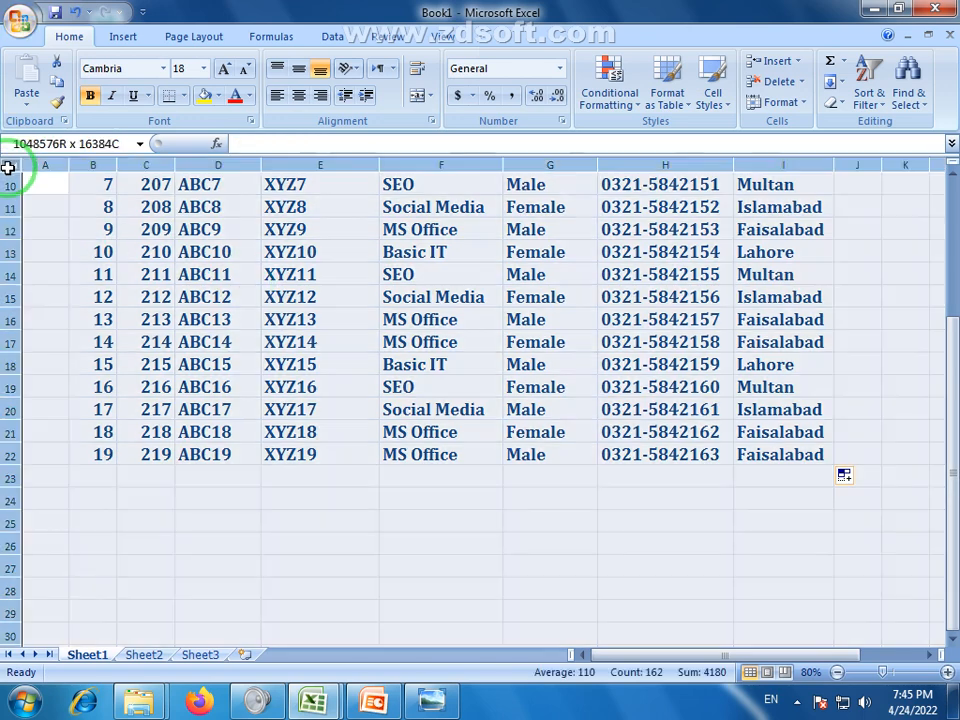
{"action": "scroll", "coordinate": [411, 467], "scroll_direction": "down", "scroll_amount": 1}
{"action": "left_click", "coordinate": [430, 467]}
{"action": "scroll", "coordinate": [446, 467], "scroll_direction": "up", "scroll_amount": 4}
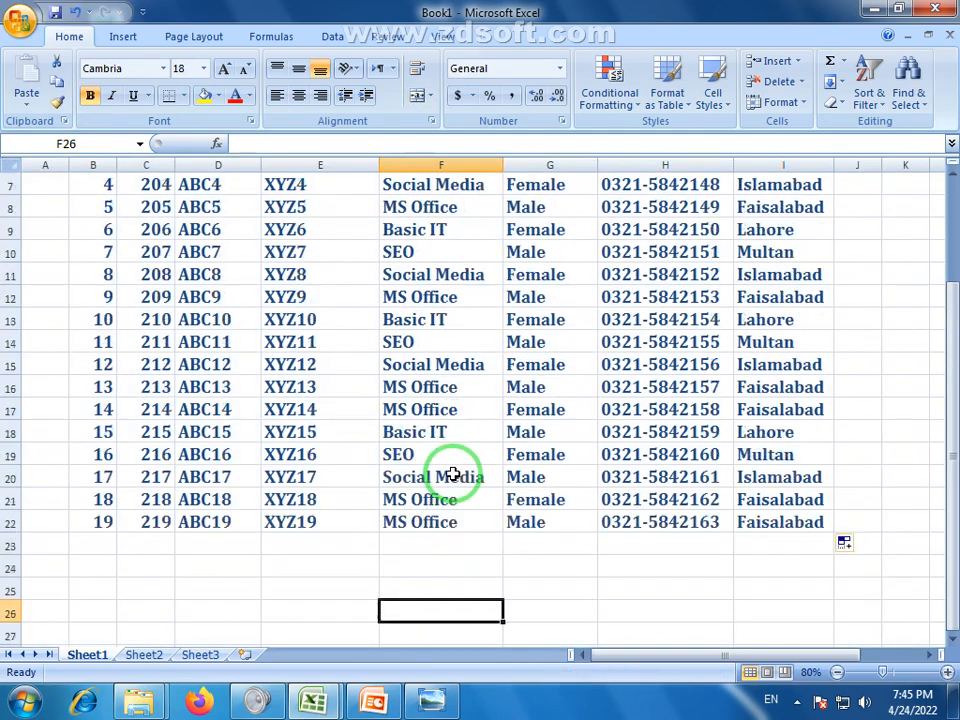
{"action": "scroll", "coordinate": [446, 467], "scroll_direction": "down", "scroll_amount": 1}
{"action": "scroll", "coordinate": [453, 474], "scroll_direction": "up", "scroll_amount": 1}
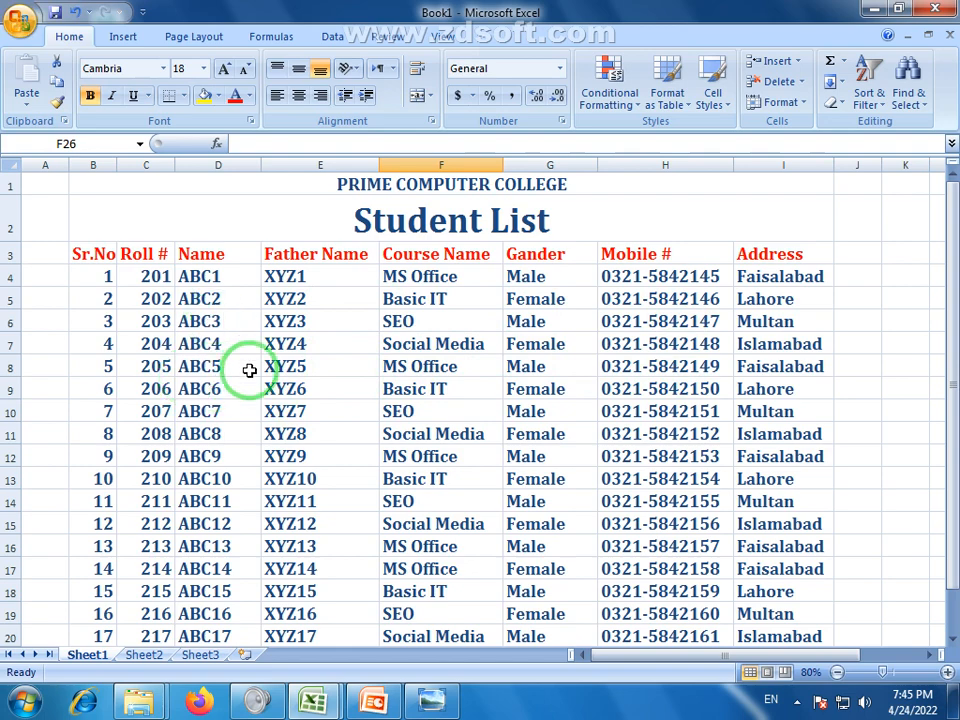
Step: Centre-align every heading and entry in B3:I22
{"action": "left_click_drag", "start_coordinate": [81, 257], "coordinate": [790, 614]}
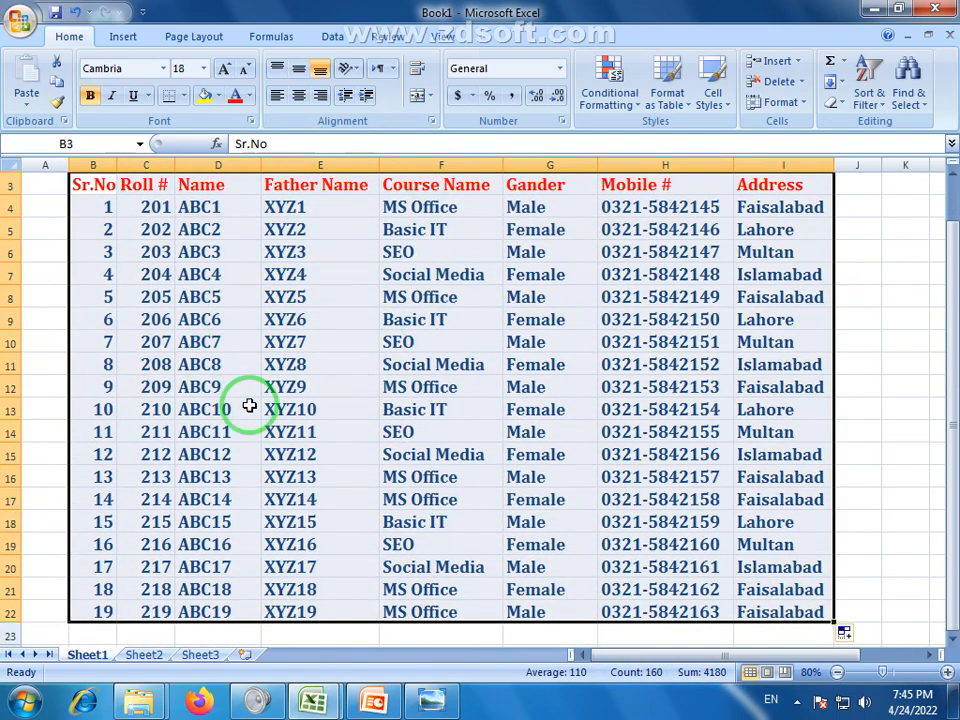
{"action": "left_click", "coordinate": [298, 95]}
{"action": "left_click", "coordinate": [228, 388]}
{"action": "scroll", "coordinate": [118, 332], "scroll_direction": "up", "scroll_amount": 1}
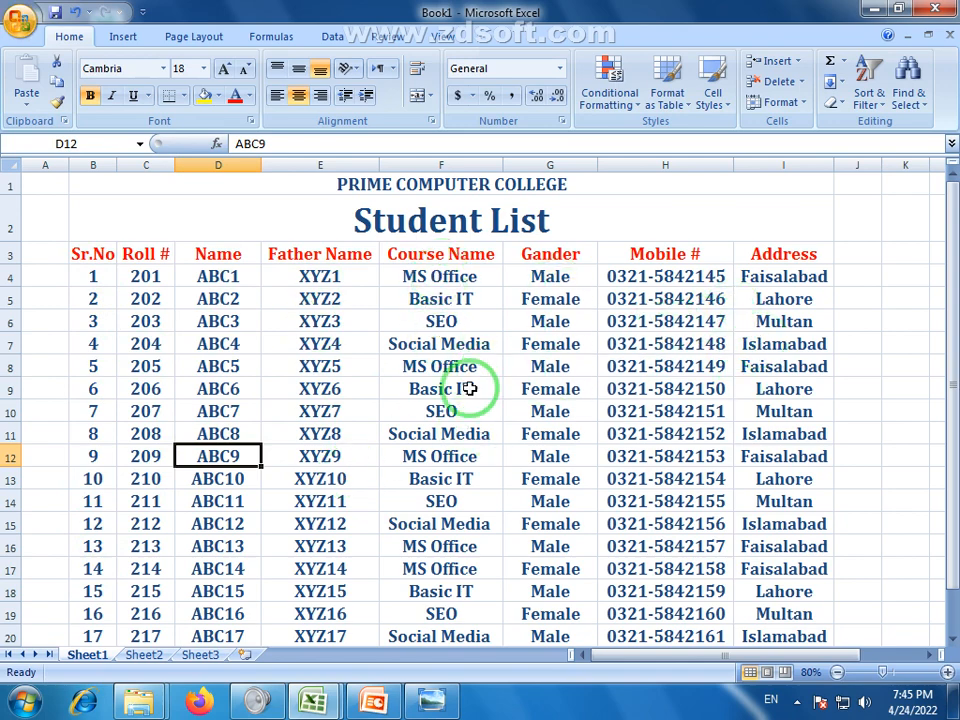
{"action": "left_click", "coordinate": [80, 258]}
{"action": "double_click", "coordinate": [80, 258]}
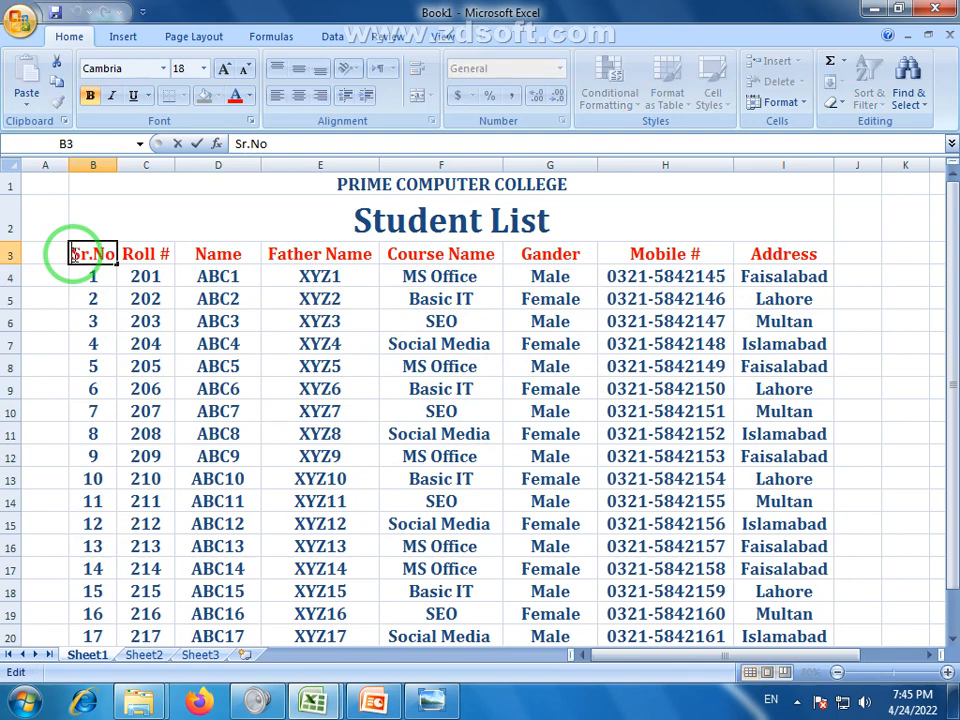
{"action": "left_click", "coordinate": [347, 316]}
{"action": "scroll", "coordinate": [305, 410], "scroll_direction": "down", "scroll_amount": 1}
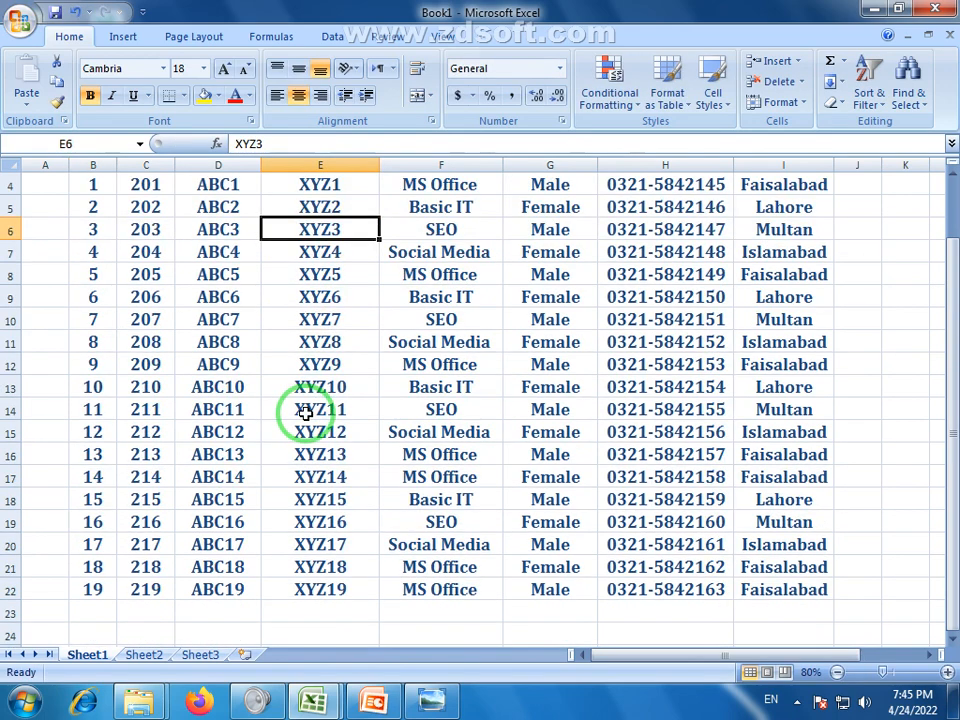
{"action": "scroll", "coordinate": [200, 490], "scroll_direction": "up", "scroll_amount": 1}
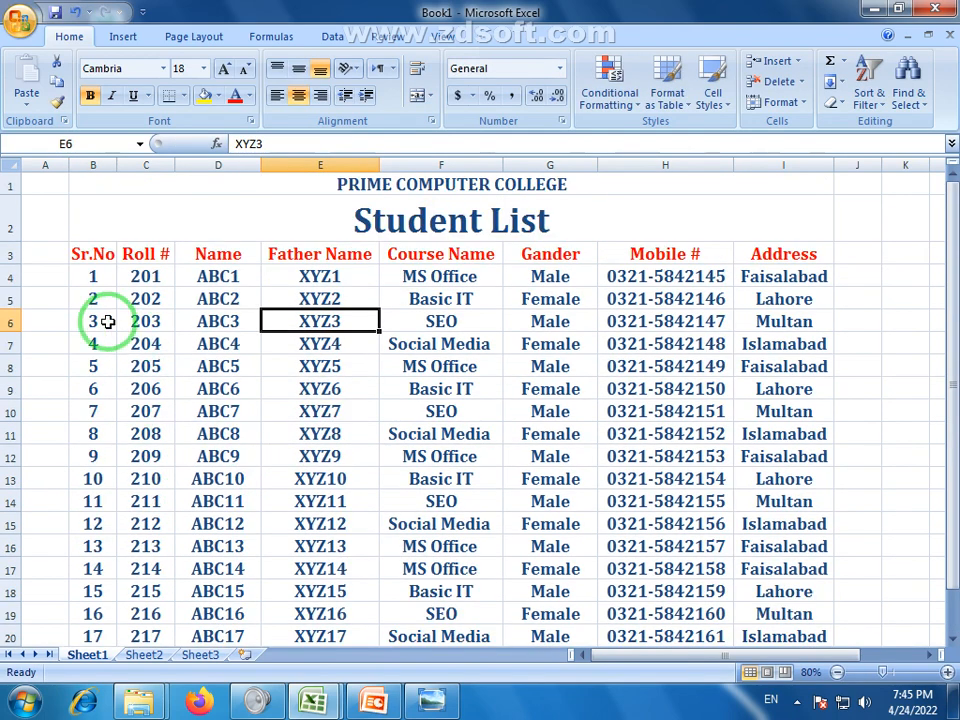
{"action": "scroll", "coordinate": [104, 320], "scroll_direction": "down", "scroll_amount": 1}
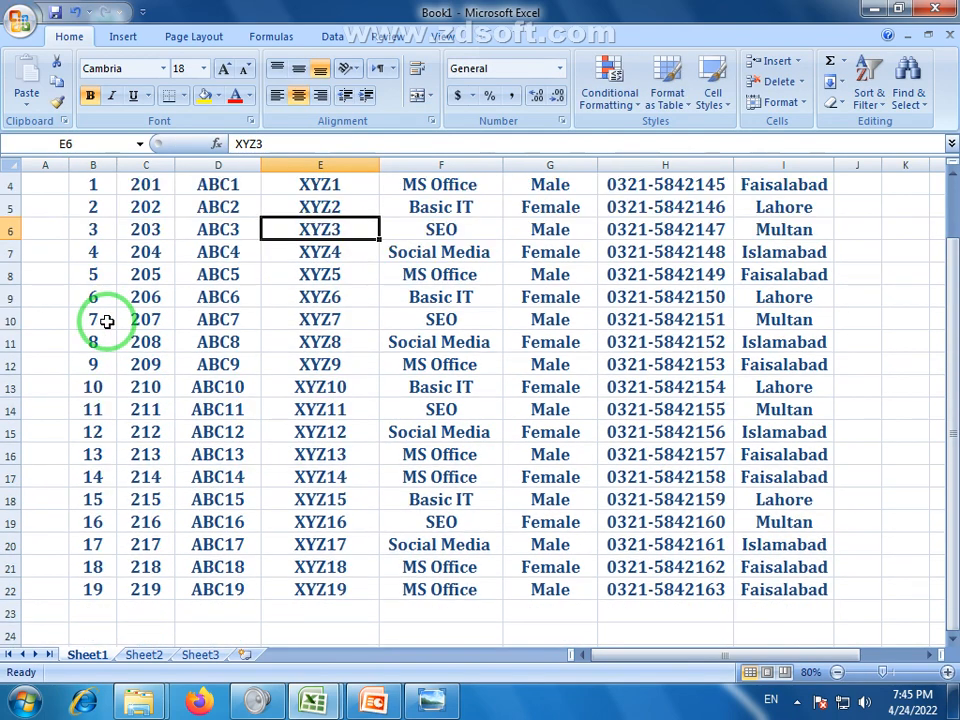
{"action": "left_click", "coordinate": [98, 590]}
{"action": "left_click", "coordinate": [216, 545]}
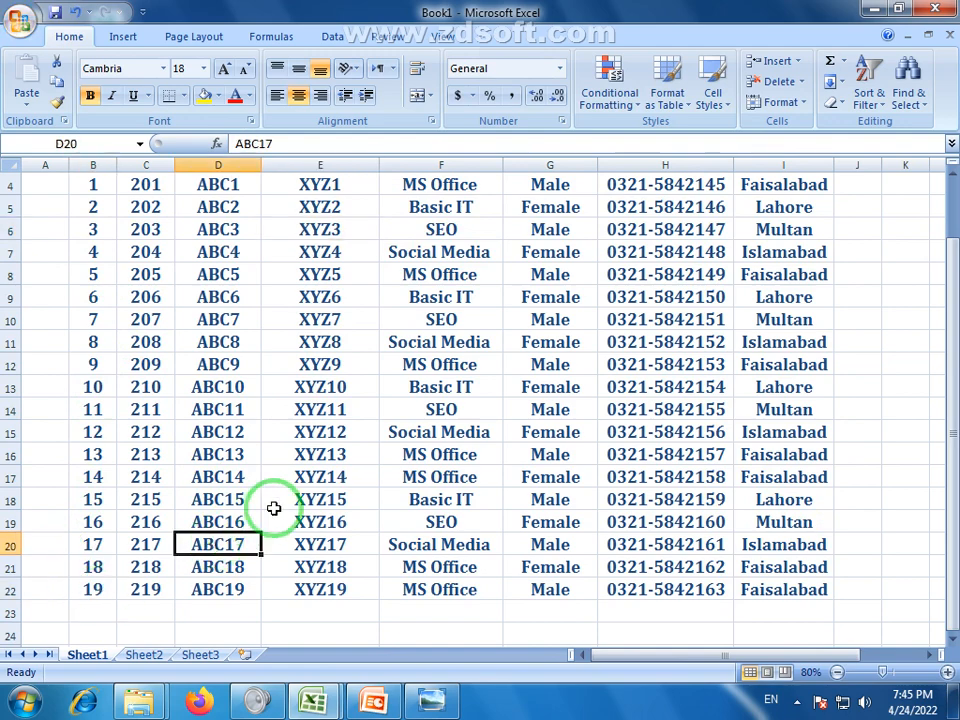
{"action": "left_click", "coordinate": [441, 366]}
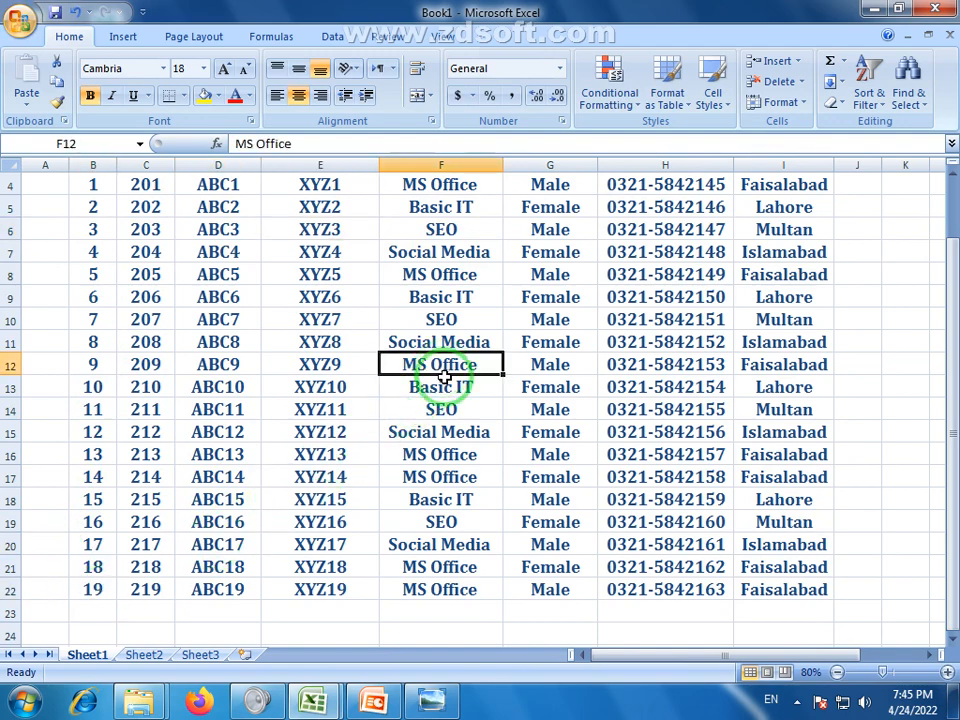
{"action": "left_click", "coordinate": [482, 434]}
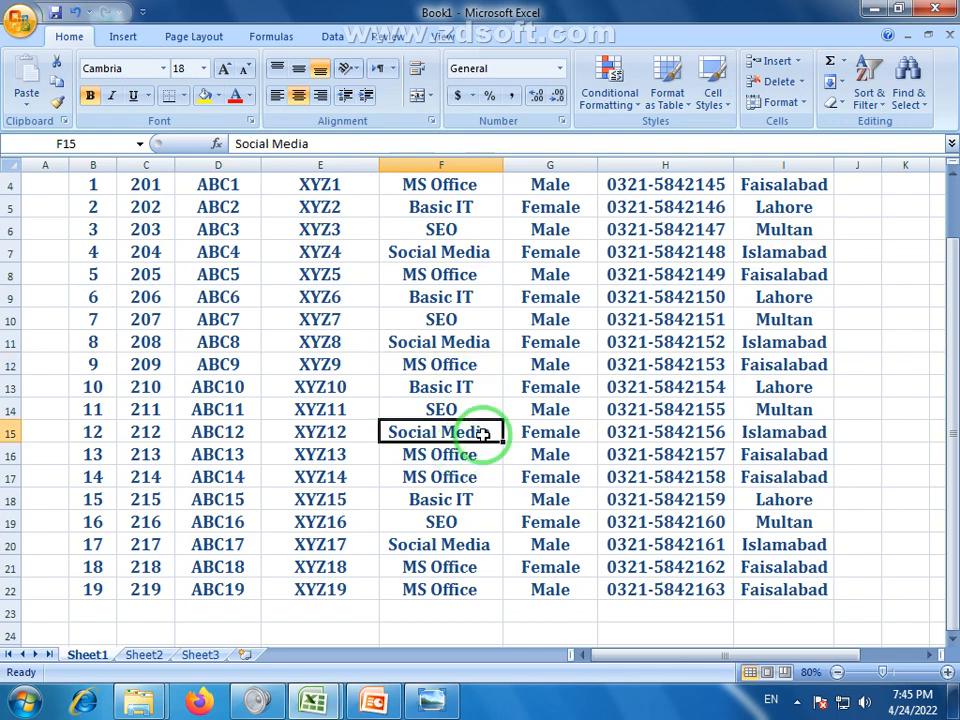
{"action": "left_click", "coordinate": [536, 342]}
{"action": "left_click", "coordinate": [545, 362]}
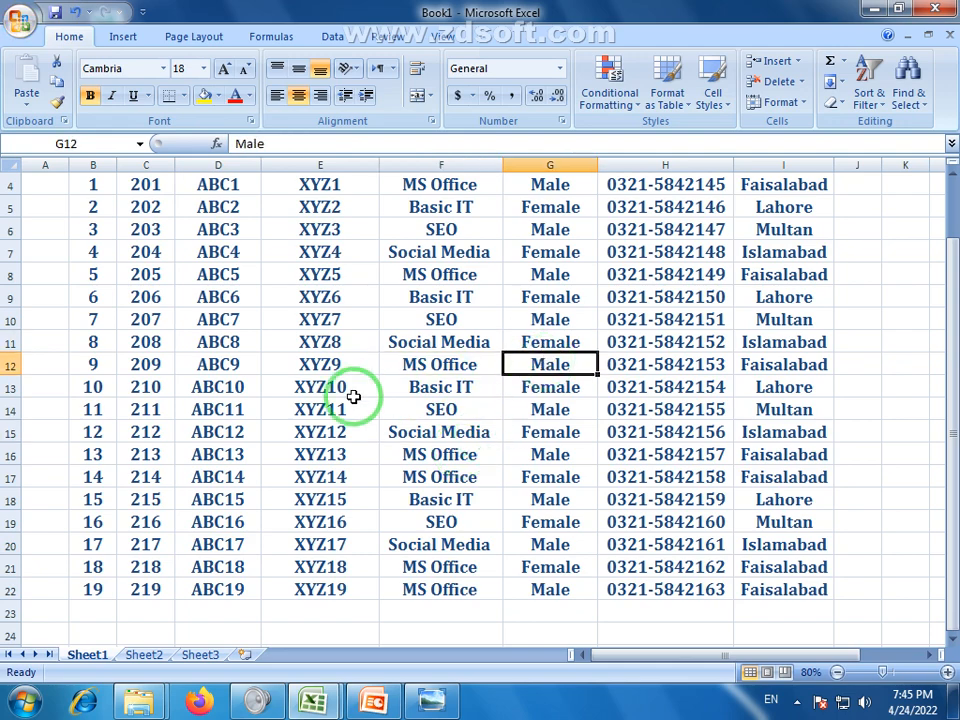
{"action": "scroll", "coordinate": [370, 400], "scroll_direction": "up", "scroll_amount": 1}
{"action": "left_click", "coordinate": [573, 343]}
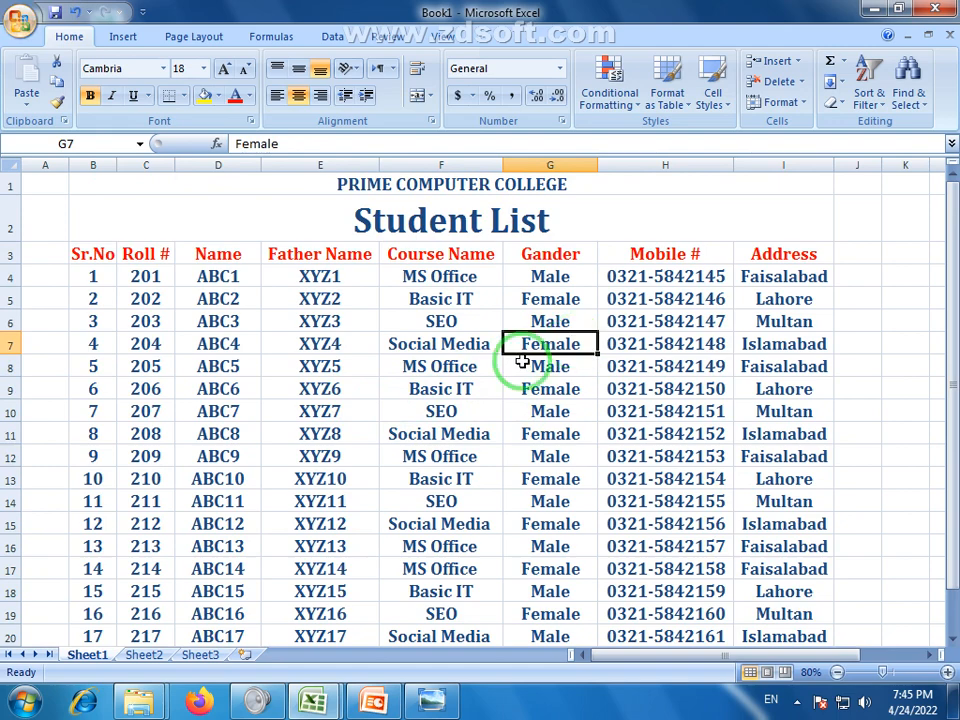
{"action": "left_click", "coordinate": [510, 479]}
{"action": "left_click", "coordinate": [437, 287]}
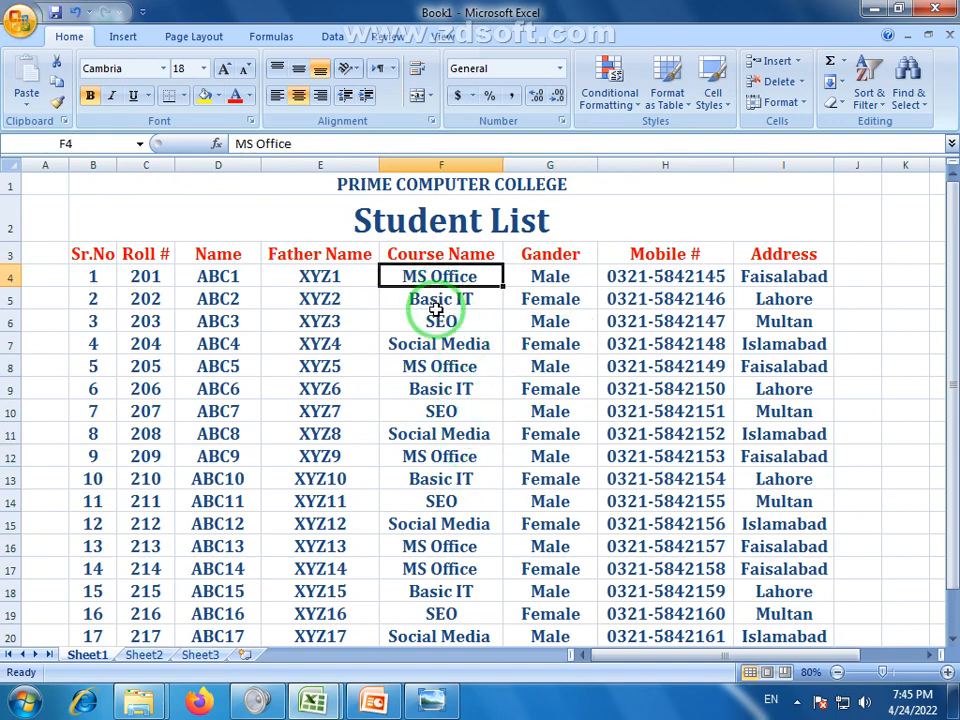
{"action": "left_click", "coordinate": [426, 344]}
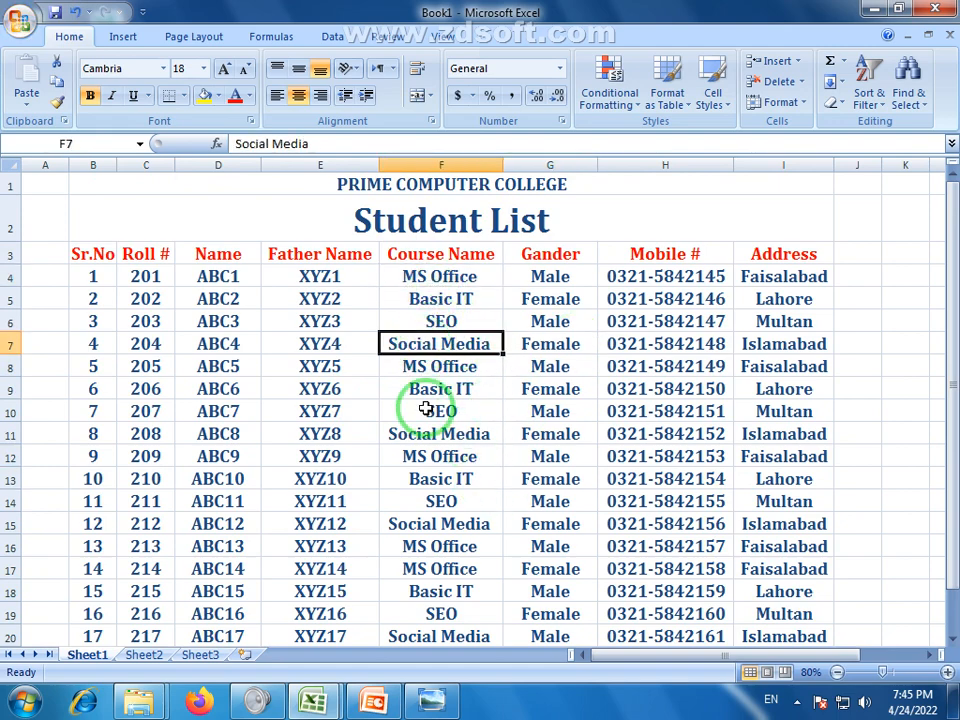
{"action": "left_click", "coordinate": [420, 519]}
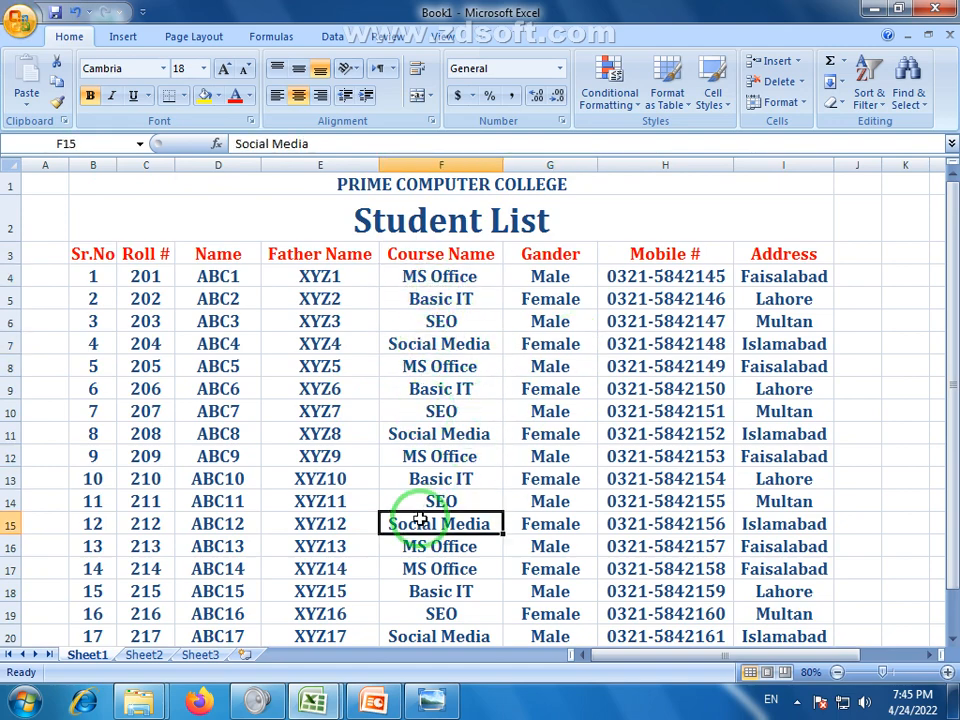
{"action": "left_click", "coordinate": [508, 456]}
{"action": "left_click", "coordinate": [343, 483]}
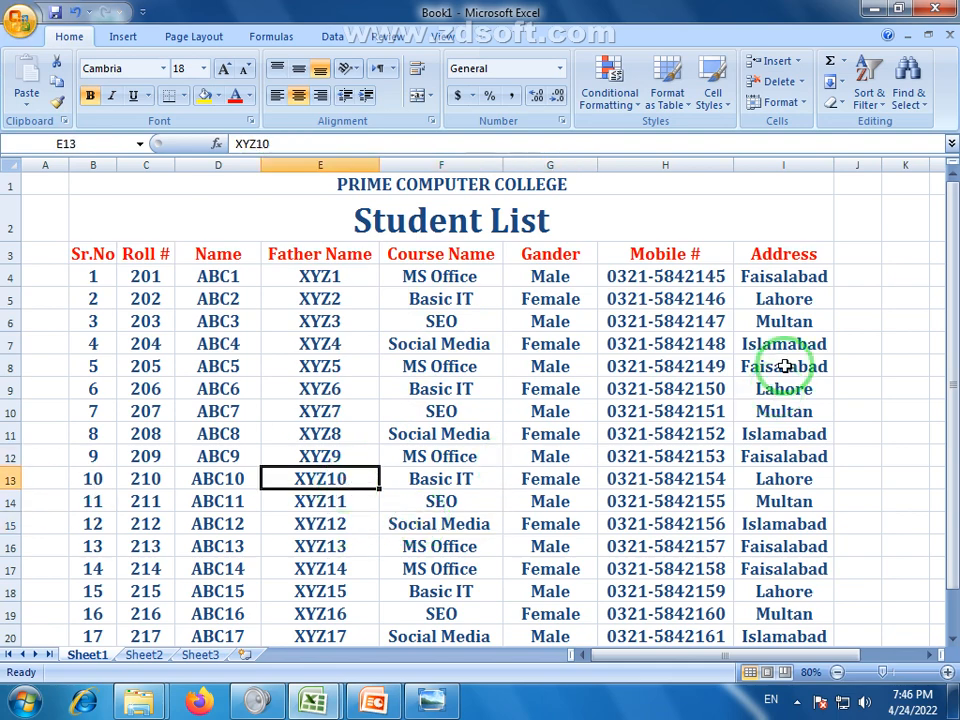
{"action": "left_click", "coordinate": [814, 276]}
{"action": "left_click", "coordinate": [787, 367]}
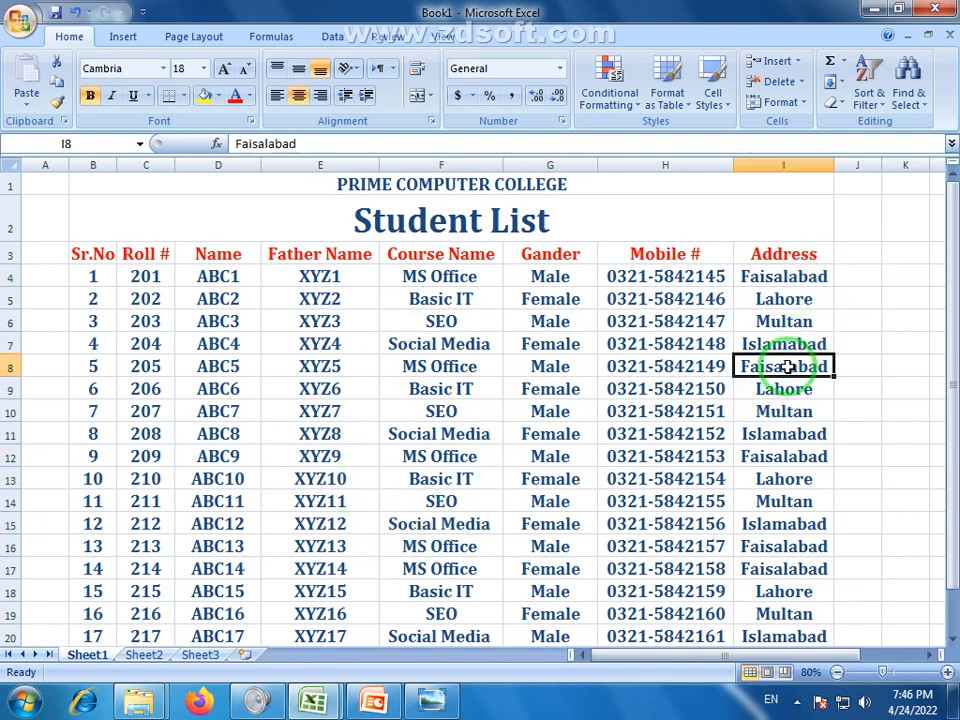
{"action": "left_click", "coordinate": [792, 407]}
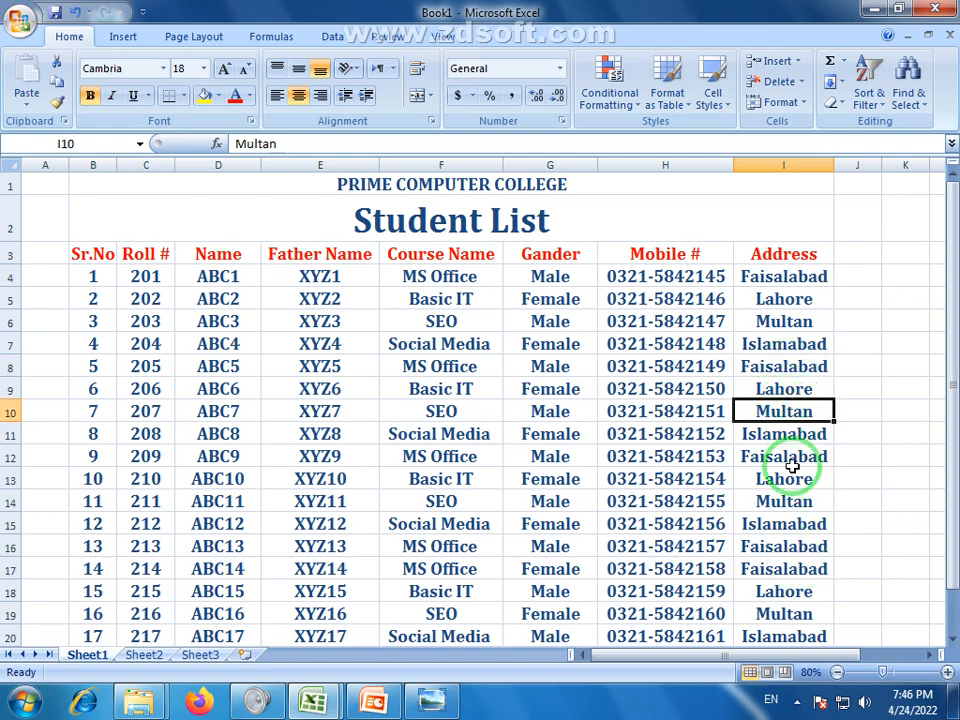
{"action": "scroll", "coordinate": [381, 399], "scroll_direction": "down", "scroll_amount": 2}
{"action": "scroll", "coordinate": [381, 399], "scroll_direction": "up", "scroll_amount": 2}
{"action": "left_click", "coordinate": [384, 403]}
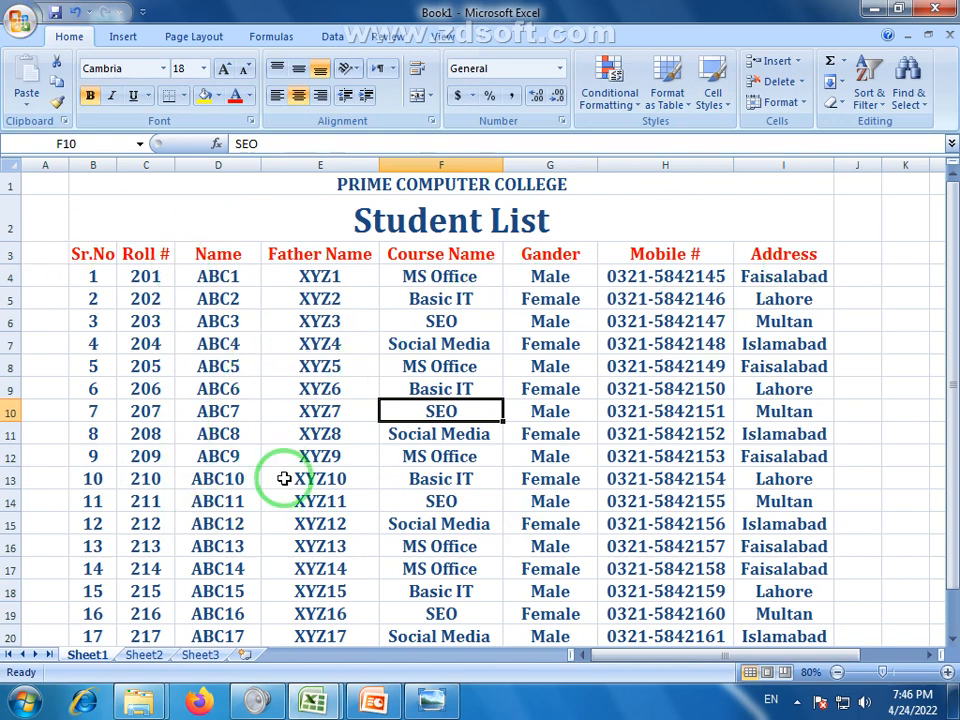
{"action": "scroll", "coordinate": [288, 461], "scroll_direction": "down", "scroll_amount": 1}
{"action": "scroll", "coordinate": [287, 455], "scroll_direction": "up", "scroll_amount": 1}
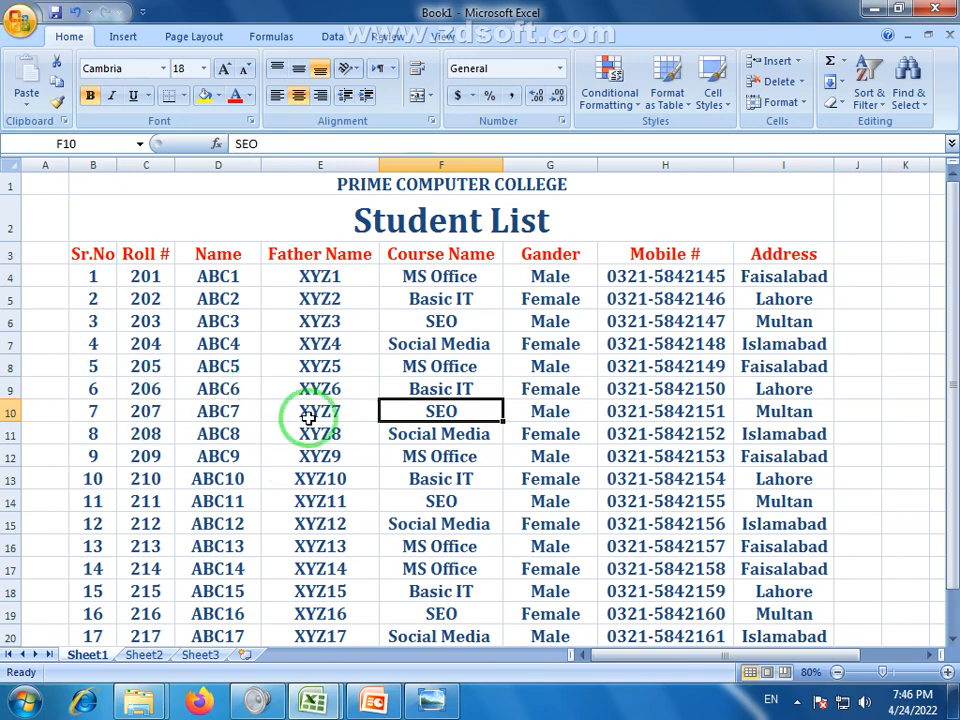
{"action": "left_click", "coordinate": [327, 458]}
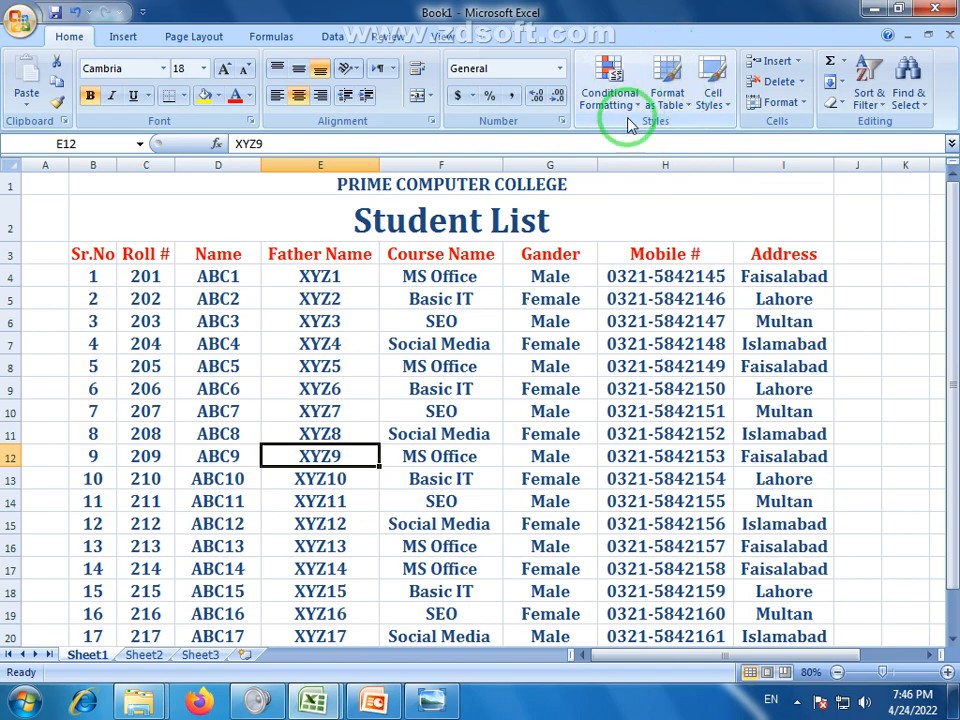
Step: Select B3:I22 including the Sr.No headers and open the Format as Table gallery
{"action": "left_click", "coordinate": [318, 362]}
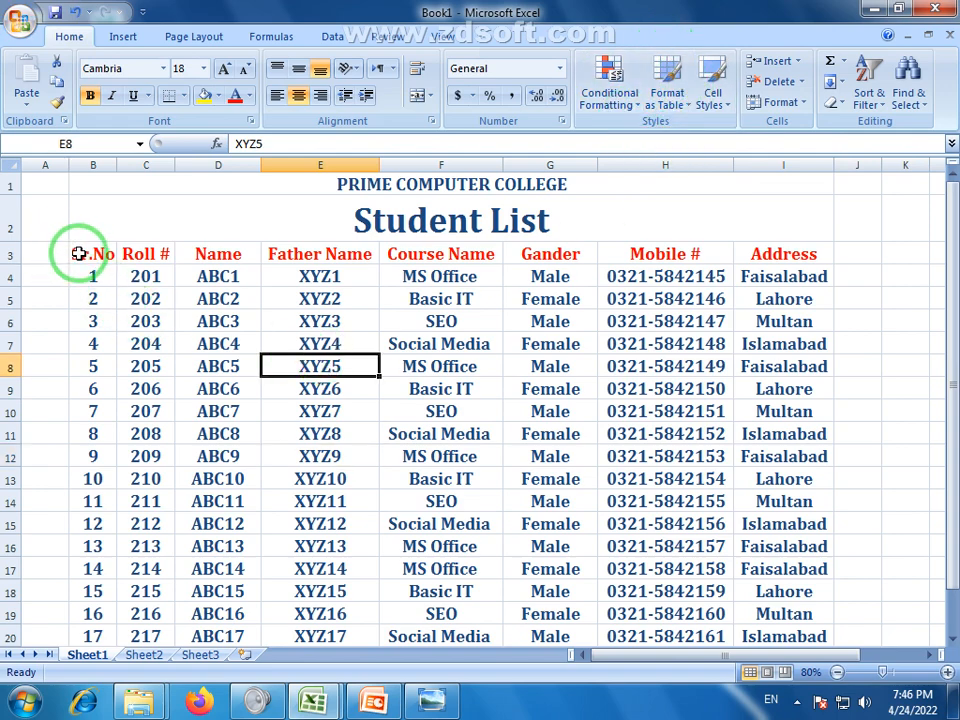
{"action": "left_click_drag", "start_coordinate": [80, 254], "coordinate": [793, 590]}
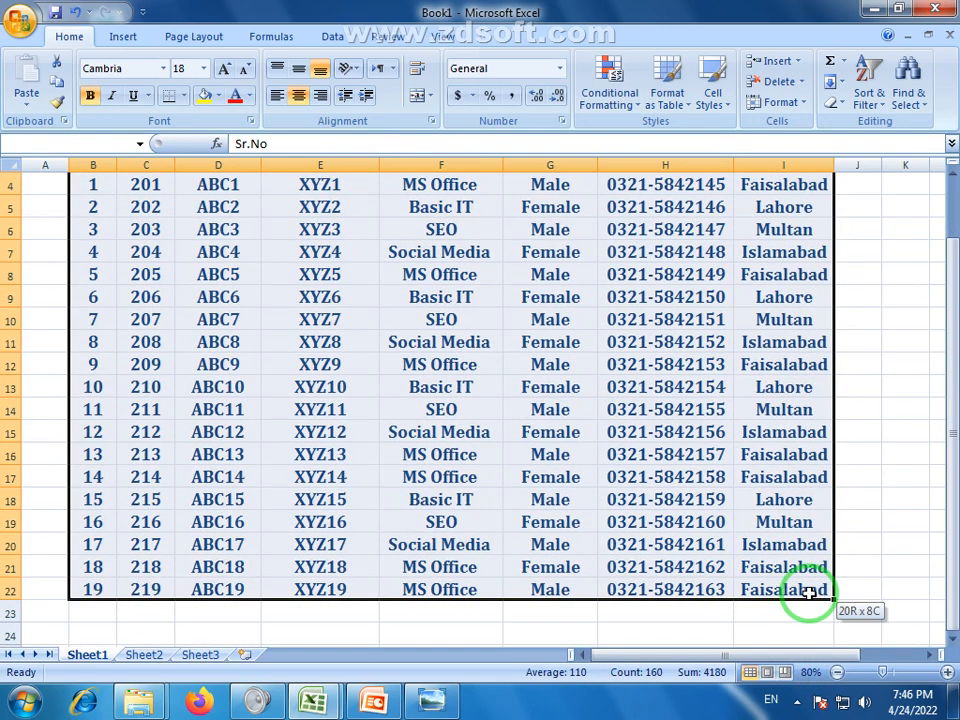
{"action": "left_click_drag", "start_coordinate": [808, 592], "coordinate": [808, 592]}
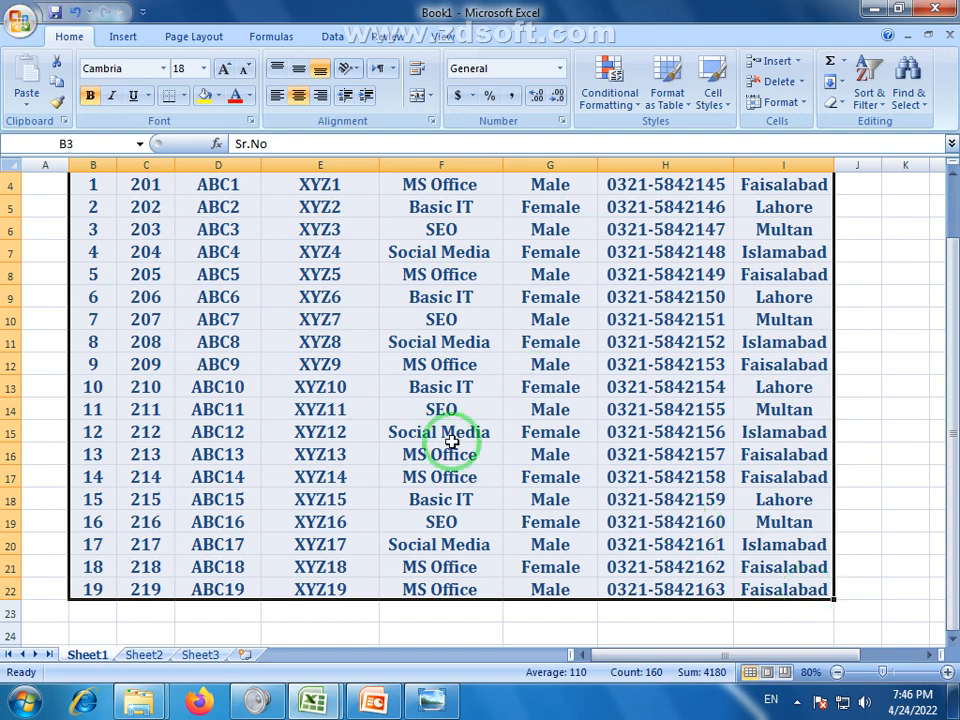
{"action": "scroll", "coordinate": [452, 441], "scroll_direction": "up", "scroll_amount": 1}
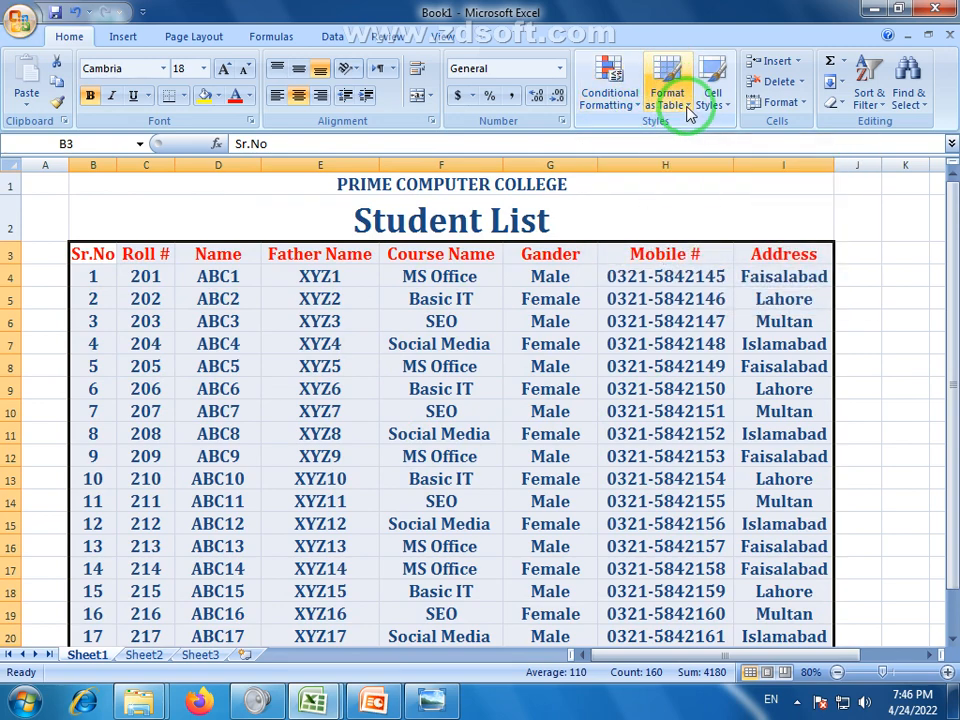
{"action": "left_click", "coordinate": [686, 104]}
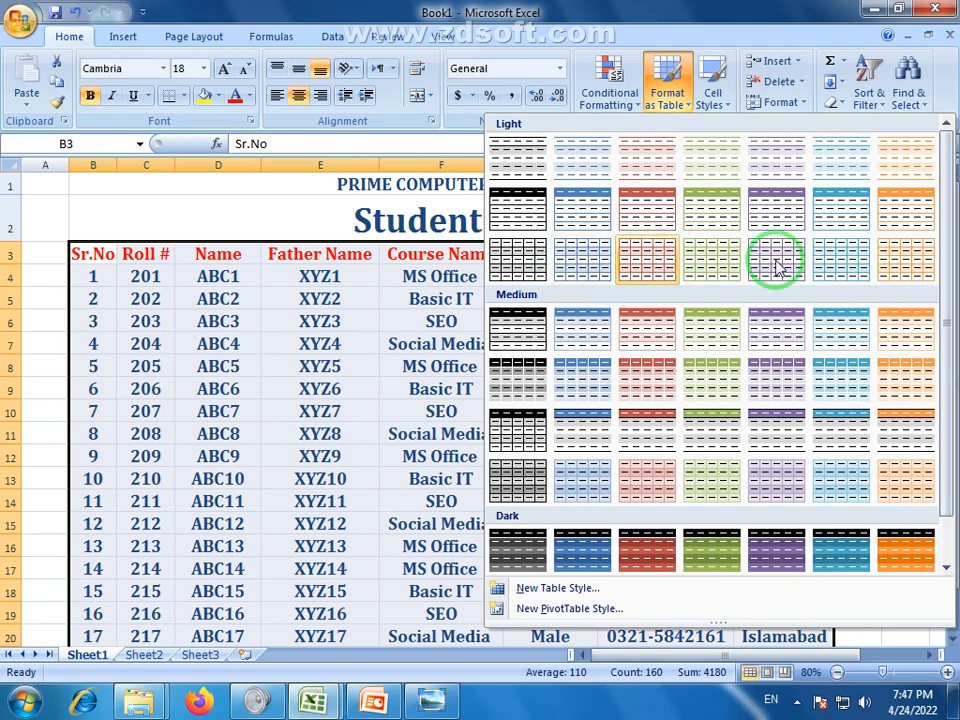
Step: Apply a light banded blue style to =$B$3:$I$22 with headers, creating Table1
{"action": "left_click", "coordinate": [592, 262]}
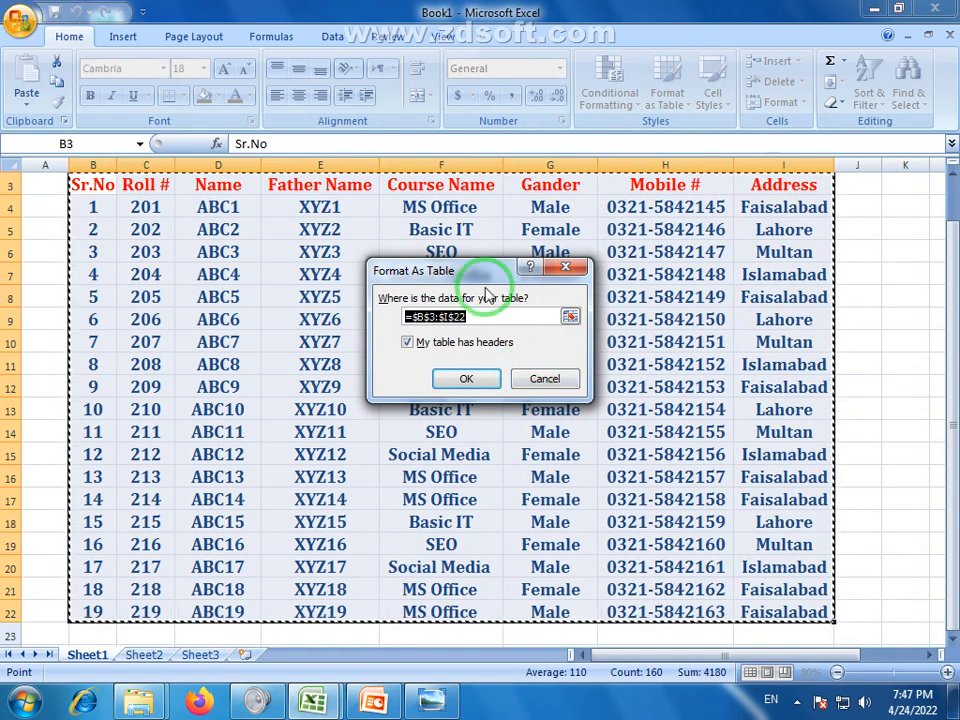
{"action": "left_click_drag", "start_coordinate": [488, 271], "coordinate": [485, 242]}
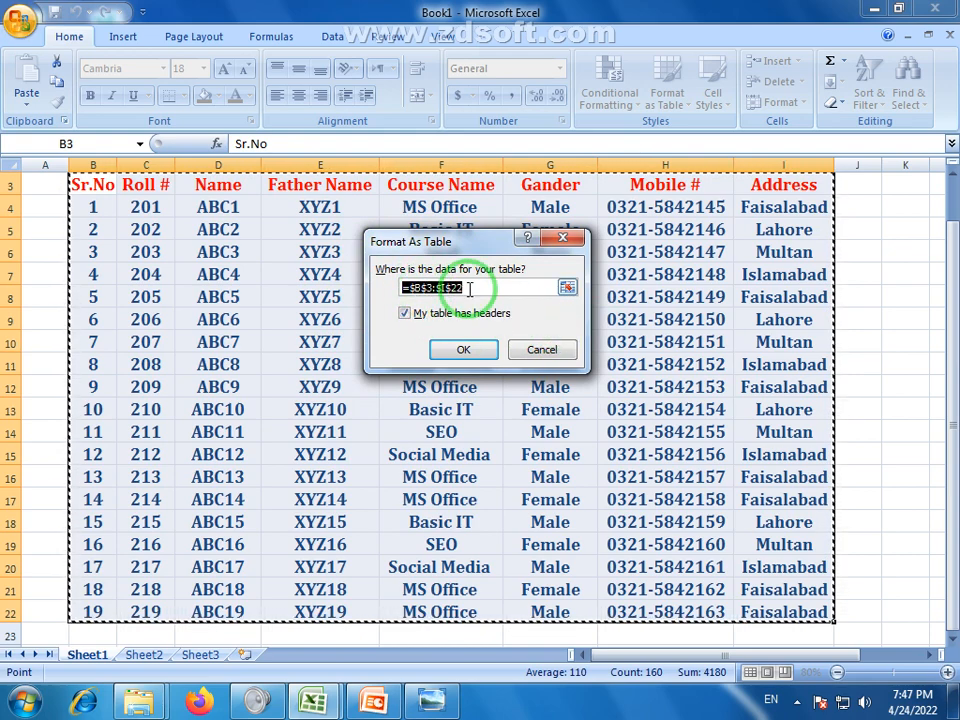
{"action": "left_click", "coordinate": [466, 350]}
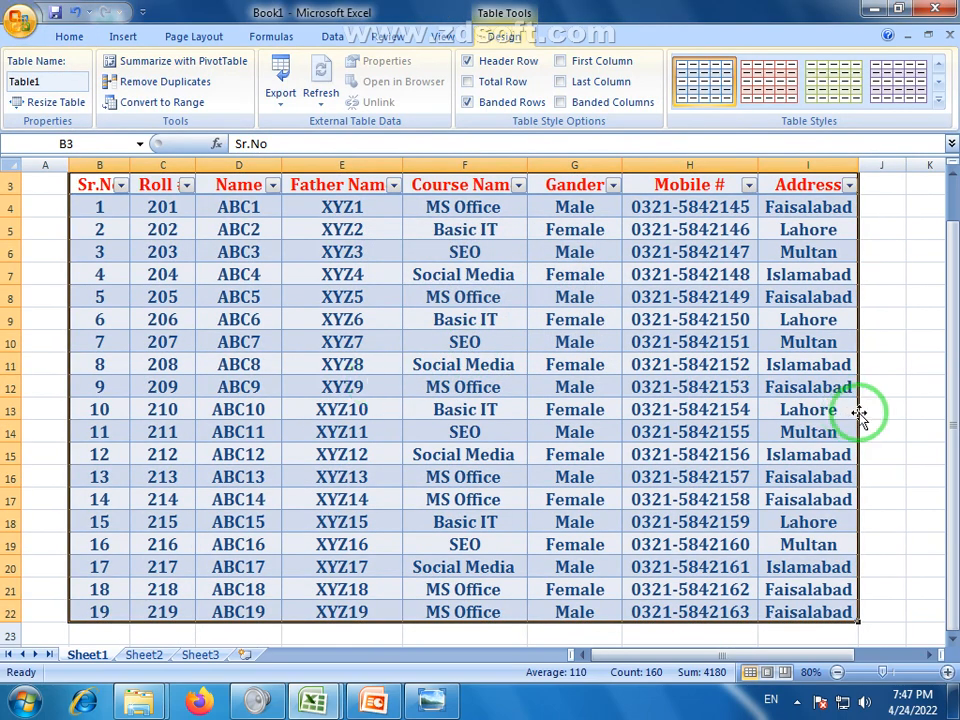
{"action": "left_click", "coordinate": [897, 411]}
{"action": "scroll", "coordinate": [125, 289], "scroll_direction": "up", "scroll_amount": 1}
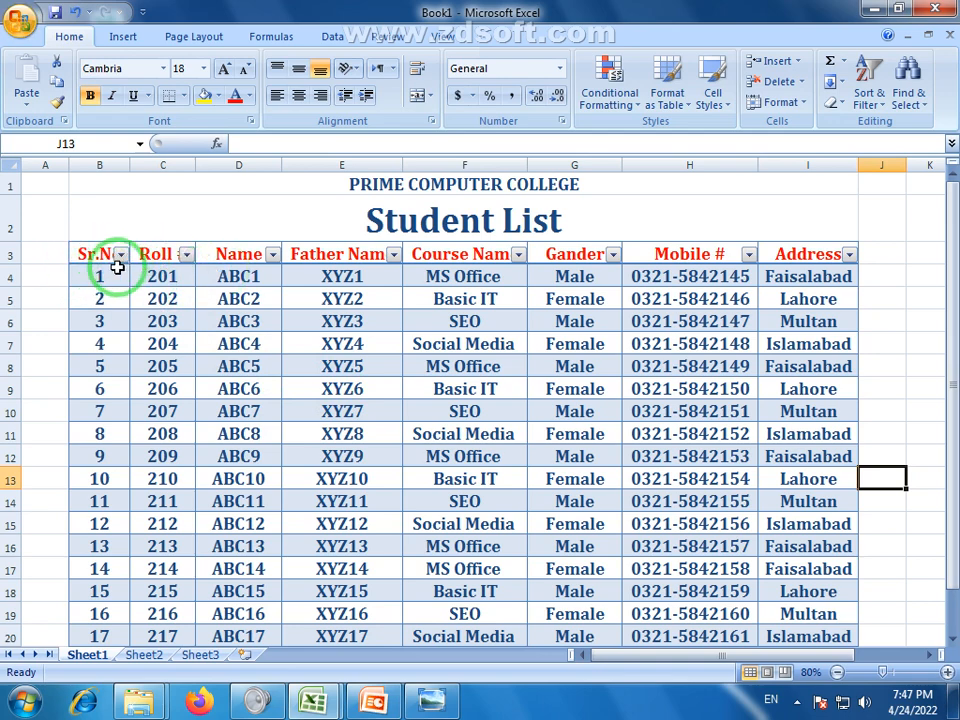
{"action": "left_click", "coordinate": [120, 255]}
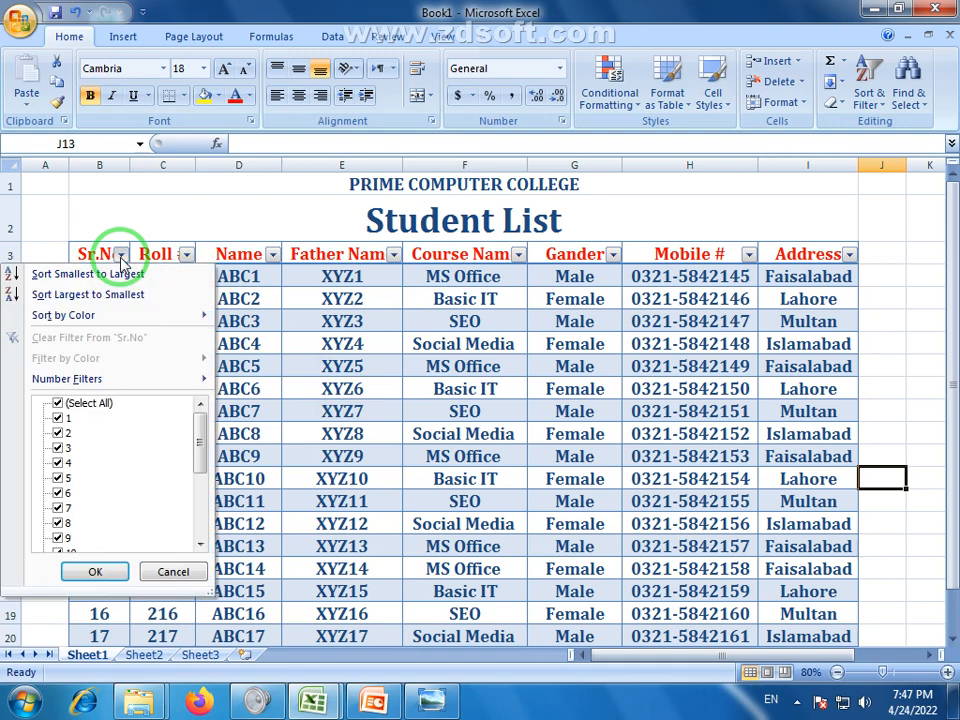
{"action": "left_click", "coordinate": [120, 256]}
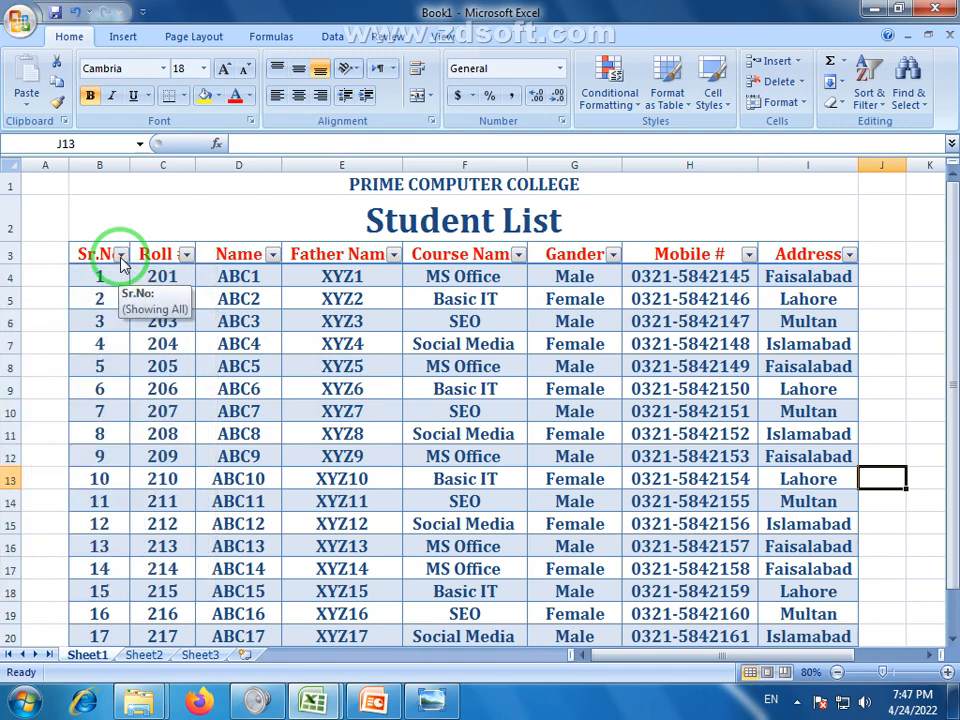
{"action": "left_click", "coordinate": [120, 256]}
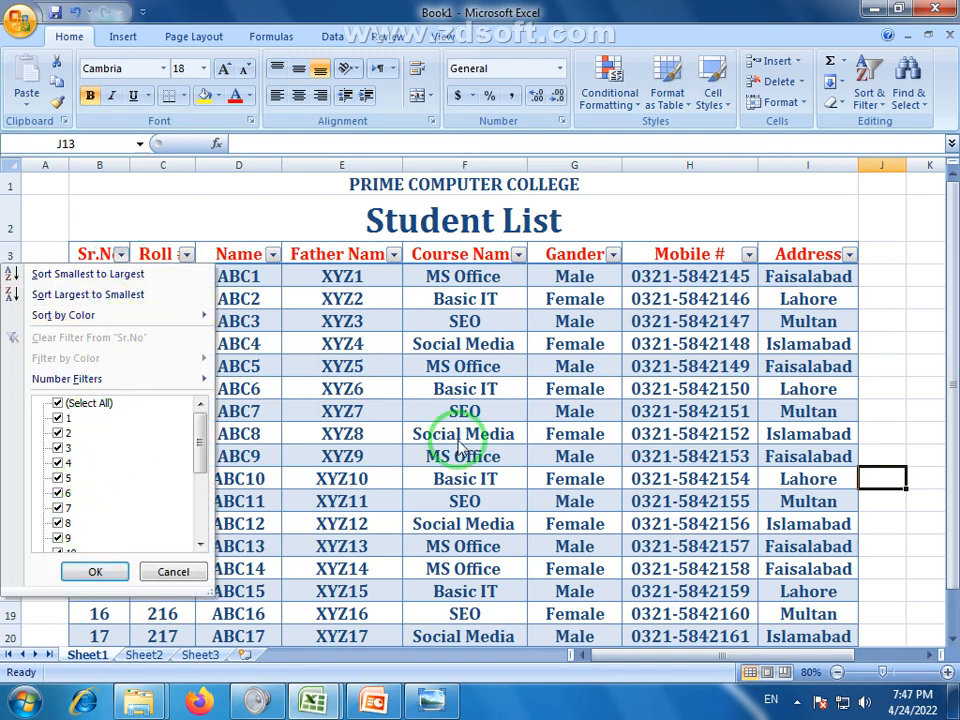
{"action": "left_click", "coordinate": [495, 412]}
{"action": "scroll", "coordinate": [335, 412], "scroll_direction": "down", "scroll_amount": 2}
{"action": "scroll", "coordinate": [335, 412], "scroll_direction": "up", "scroll_amount": 2}
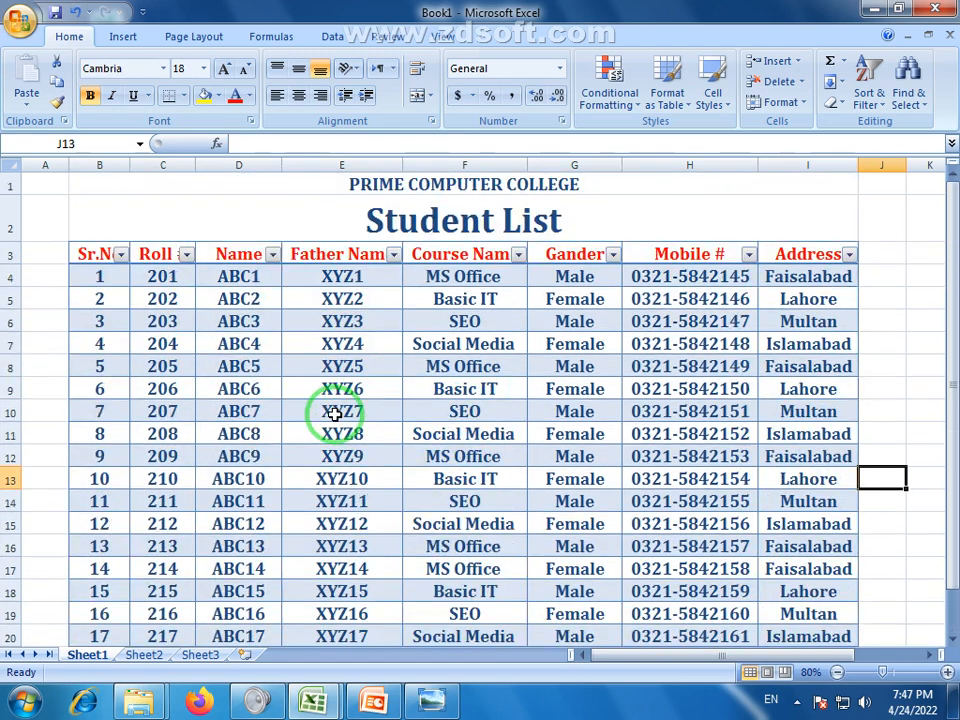
{"action": "left_click", "coordinate": [88, 276]}
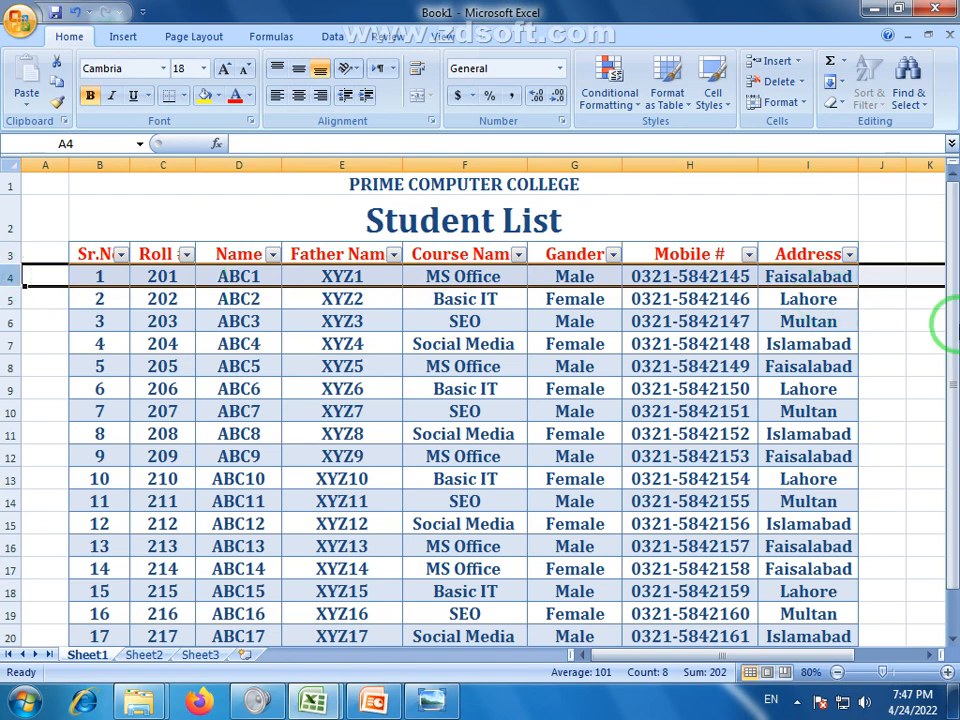
{"action": "left_click", "coordinate": [362, 433]}
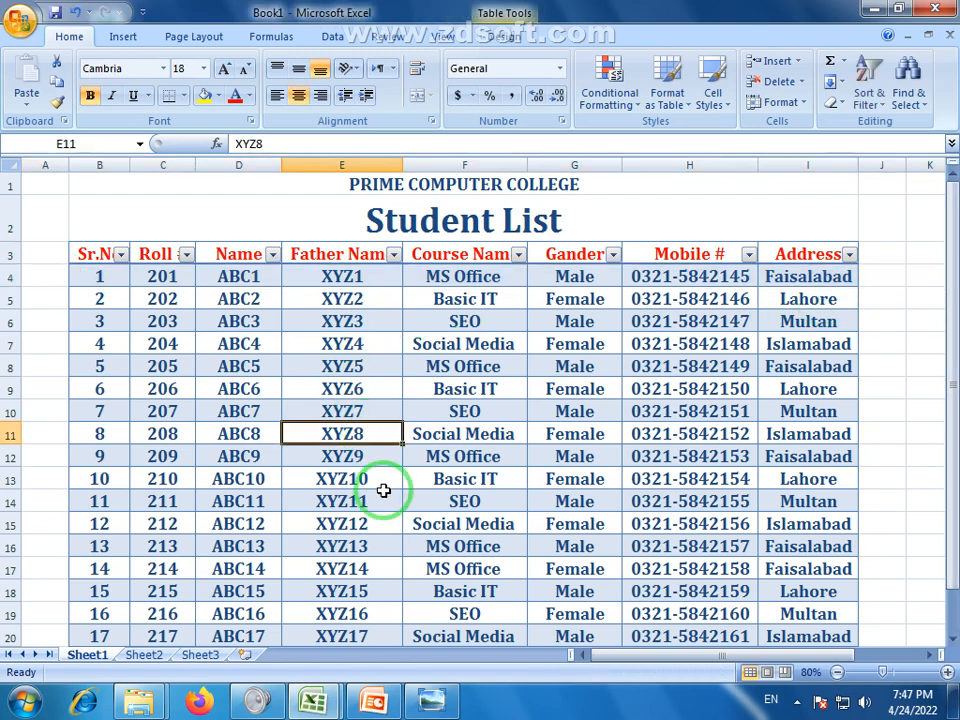
{"action": "scroll", "coordinate": [193, 375], "scroll_direction": "down", "scroll_amount": 1}
{"action": "scroll", "coordinate": [416, 456], "scroll_direction": "up", "scroll_amount": 1}
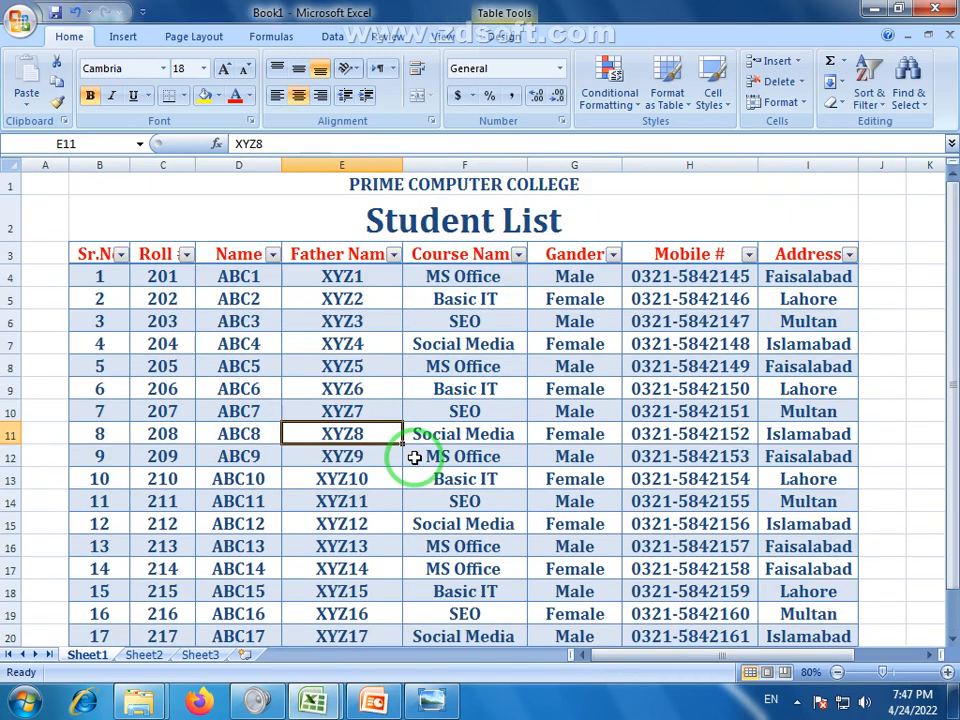
{"action": "left_click", "coordinate": [223, 390]}
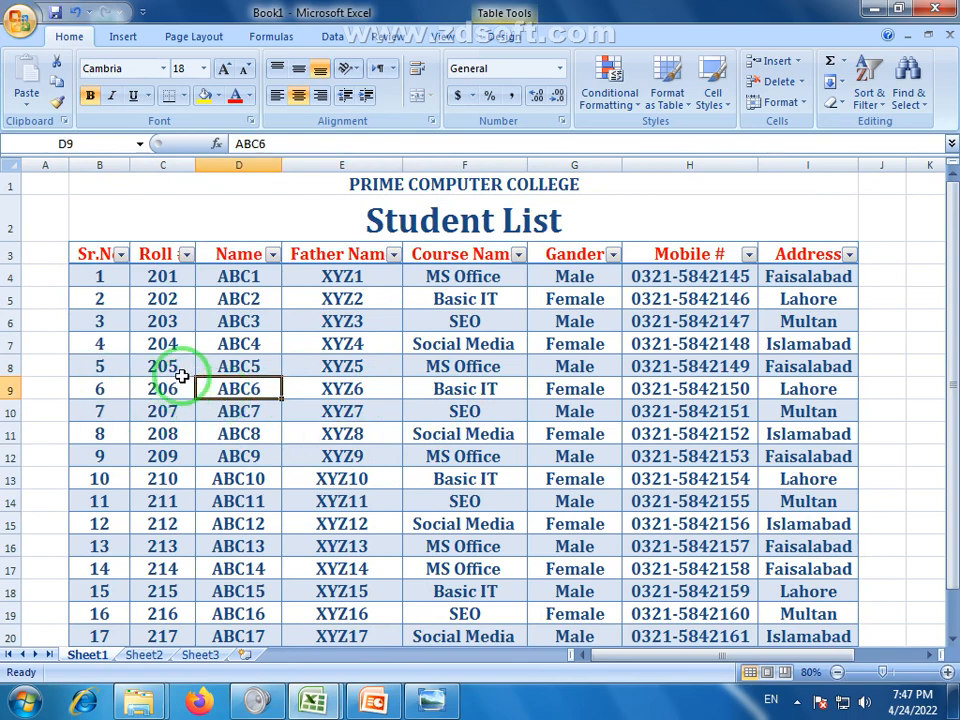
{"action": "scroll", "coordinate": [759, 418], "scroll_direction": "down", "scroll_amount": 2}
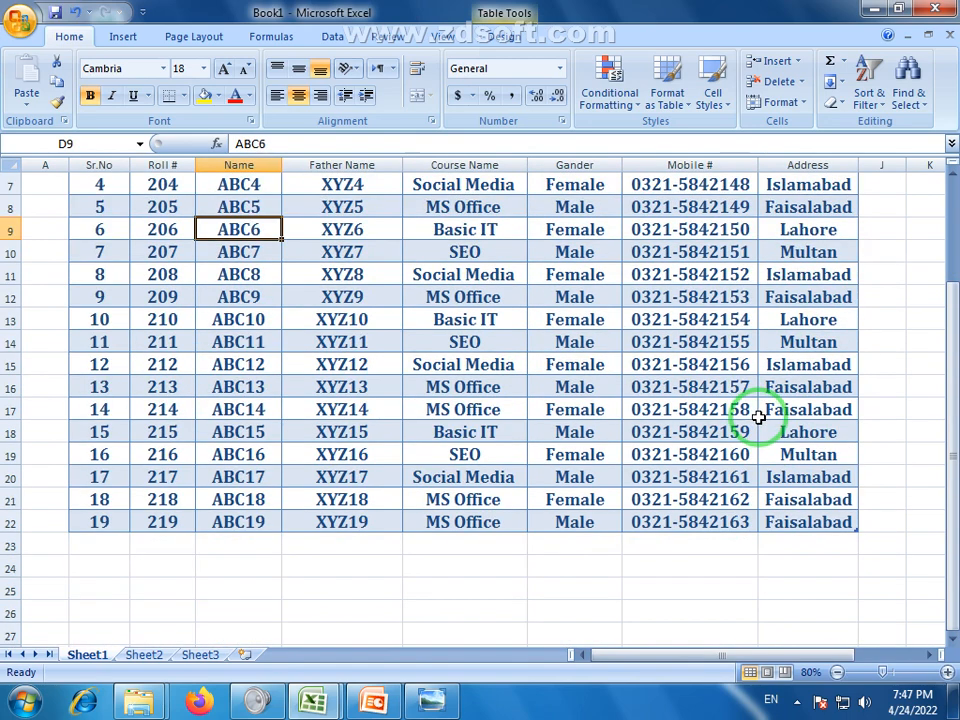
{"action": "scroll", "coordinate": [759, 418], "scroll_direction": "up", "scroll_amount": 2}
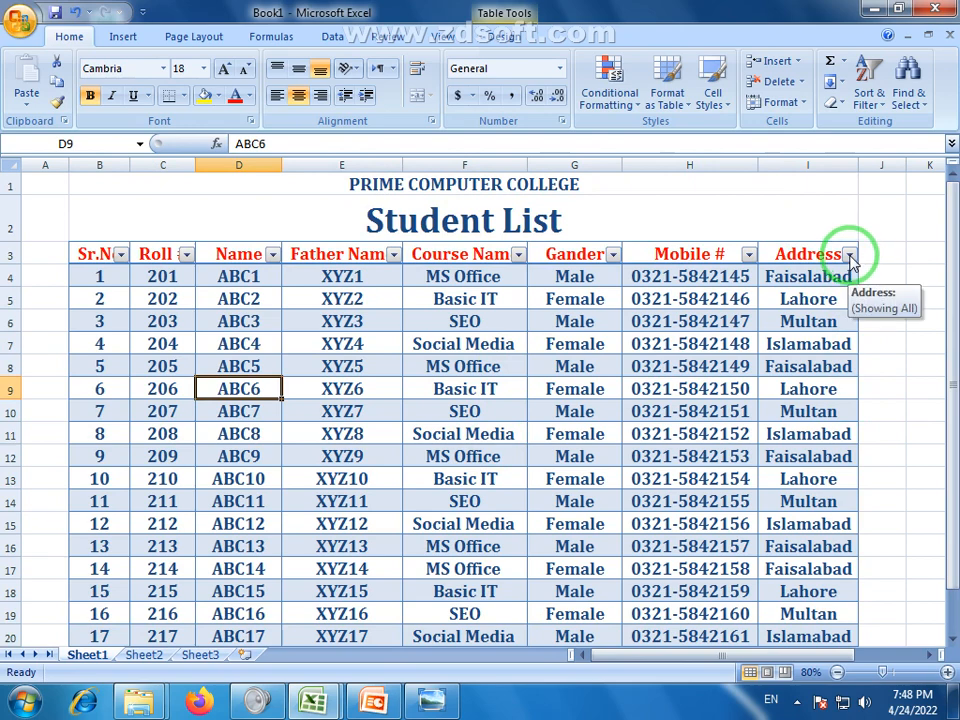
Step: Filter the Address column to Faisalabad only, leaving 7 students
{"action": "left_click", "coordinate": [849, 256]}
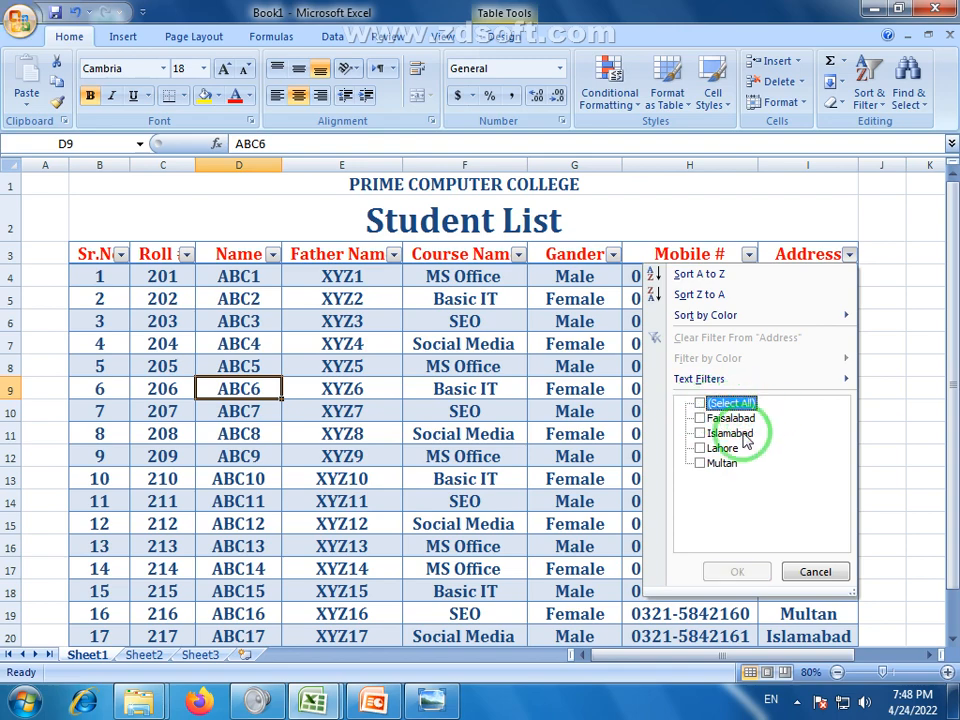
{"action": "left_click", "coordinate": [700, 419]}
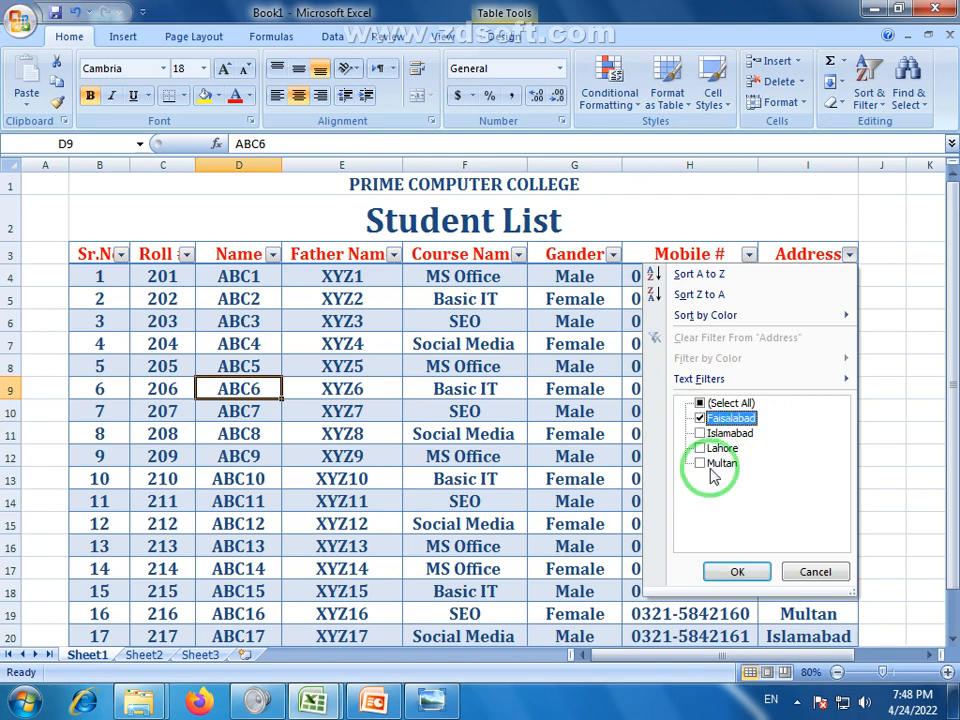
{"action": "left_click", "coordinate": [730, 574]}
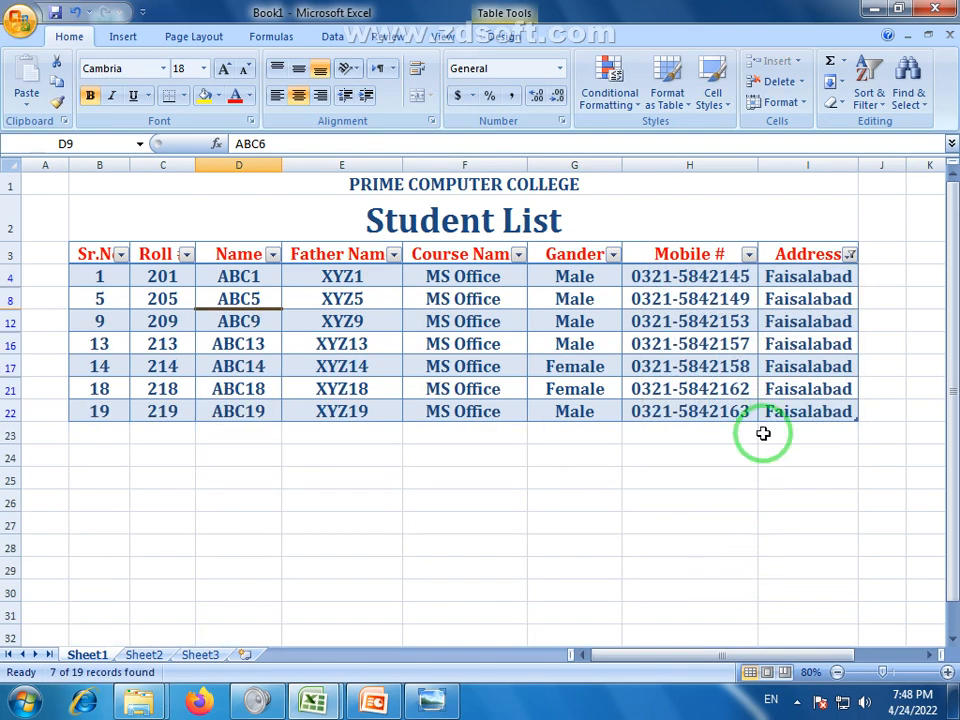
{"action": "left_click", "coordinate": [412, 497]}
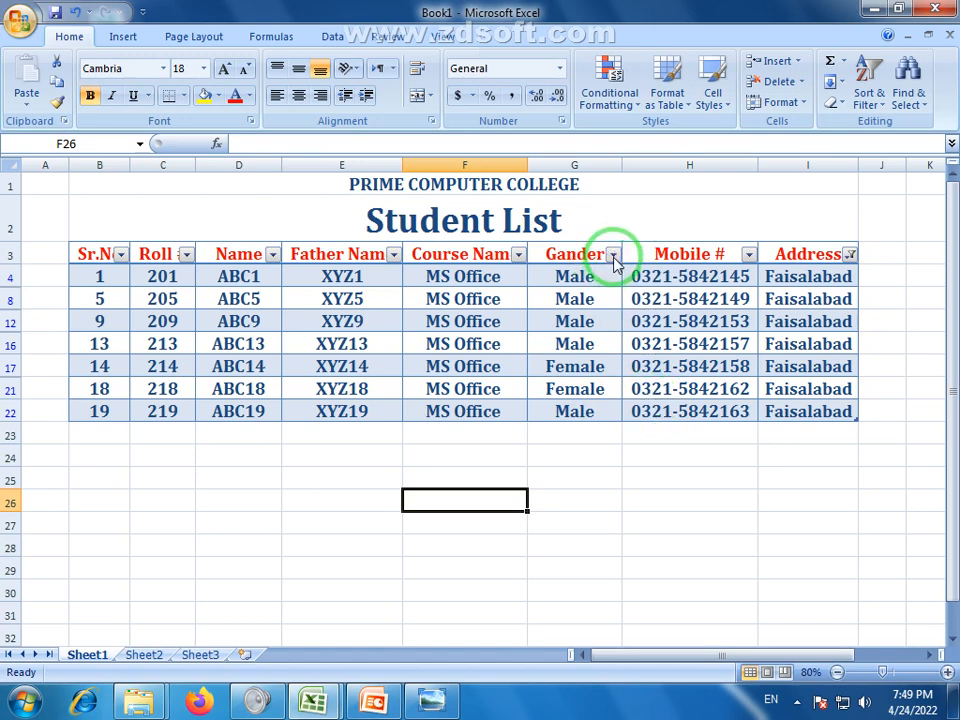
Step: Filter the Gander column to Male, leaving 5 of 19 records
{"action": "left_click", "coordinate": [613, 256]}
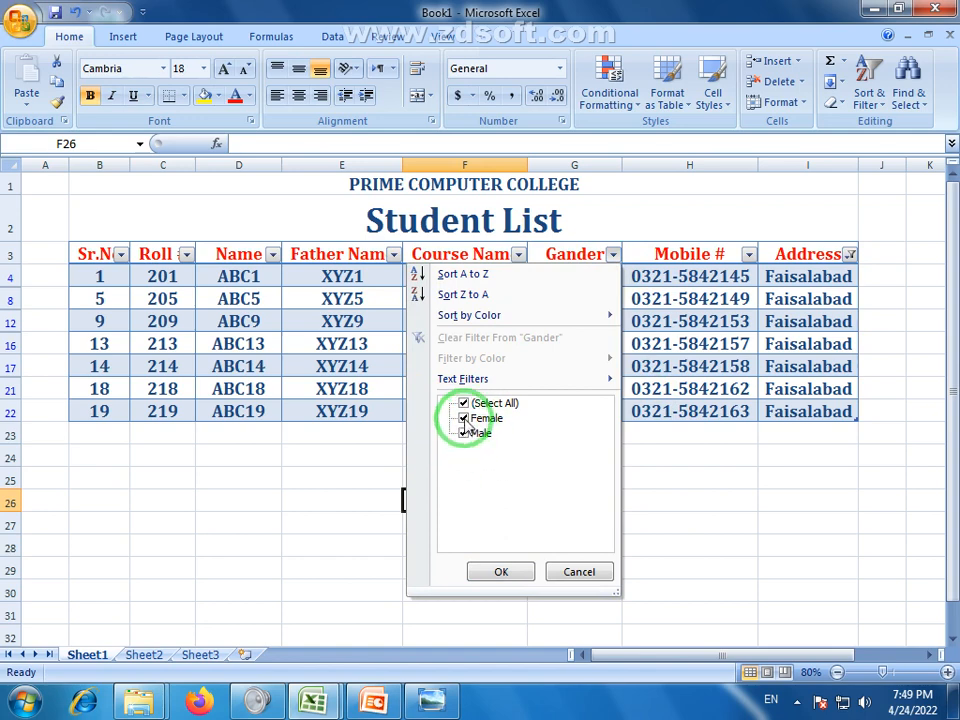
{"action": "left_click", "coordinate": [501, 572]}
{"action": "left_click", "coordinate": [574, 414]}
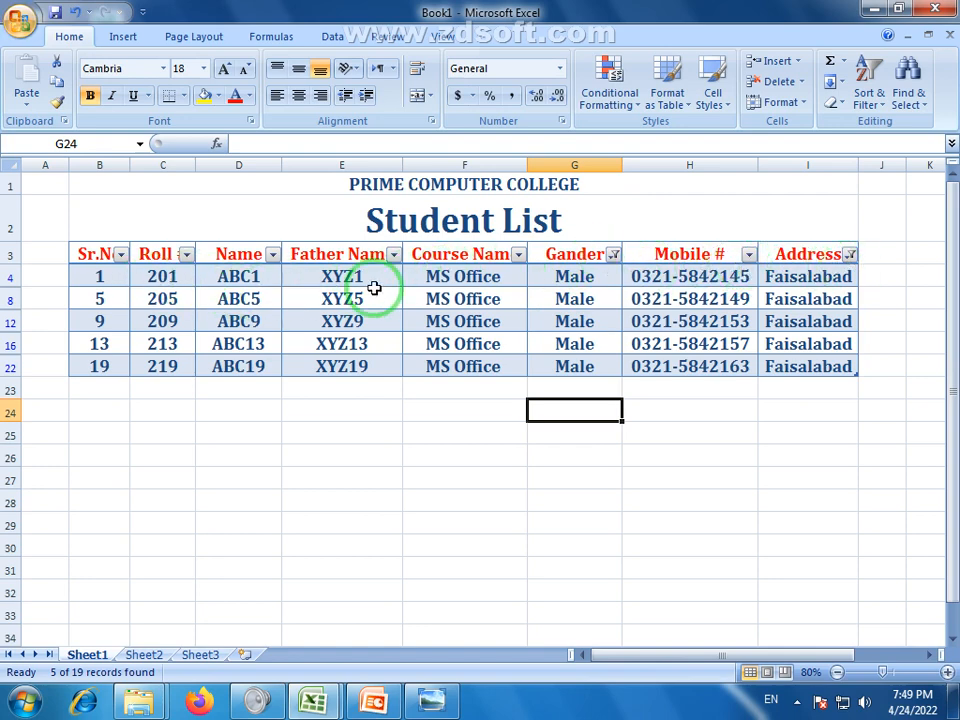
Step: Clear the Gander filter by selecting all gender values
{"action": "left_click", "coordinate": [613, 256]}
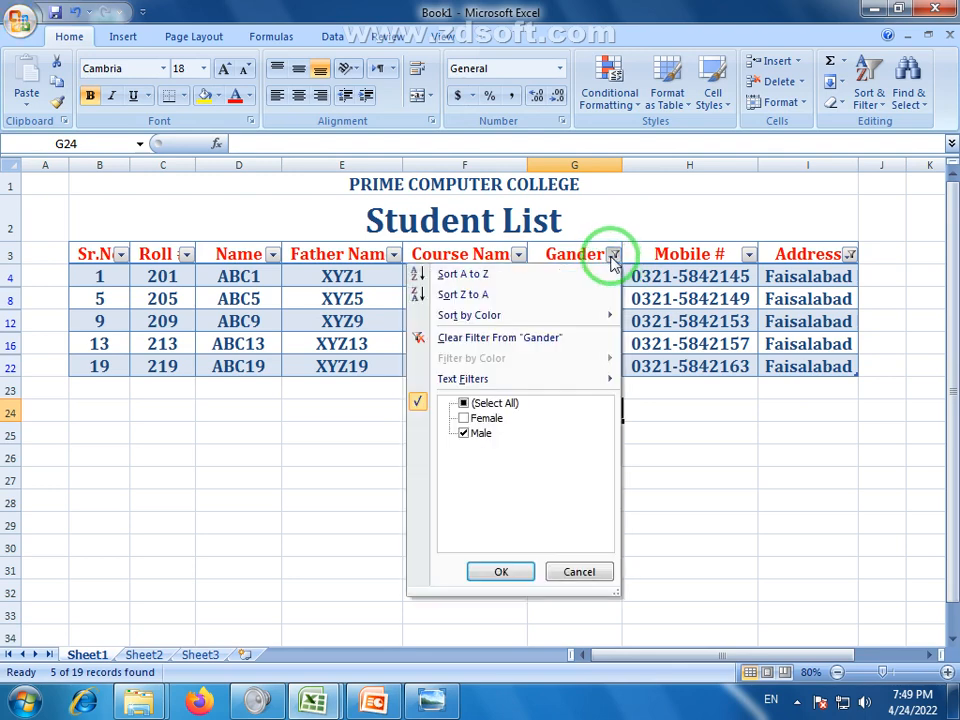
{"action": "left_click", "coordinate": [465, 406]}
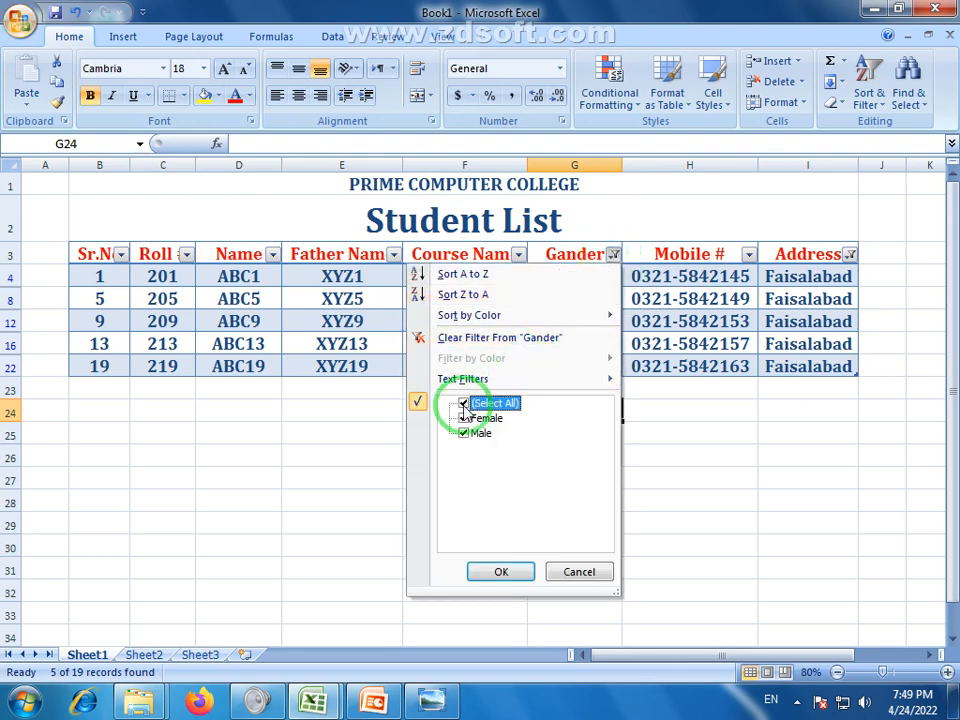
{"action": "left_click", "coordinate": [499, 573]}
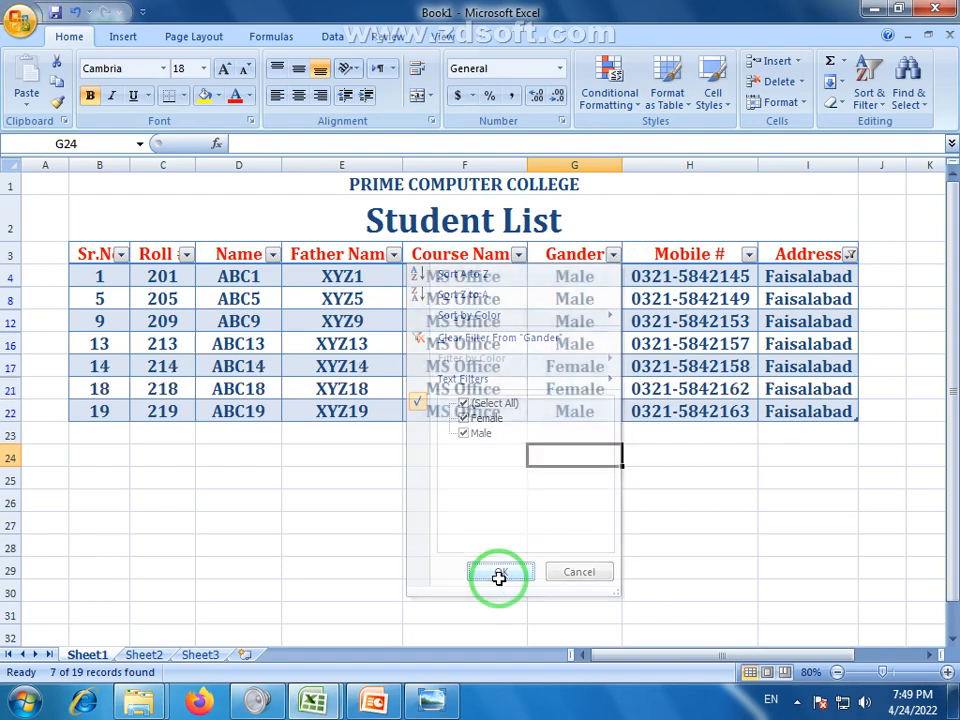
Step: Clear the Address filter so all 19 student records show
{"action": "left_click", "coordinate": [849, 256]}
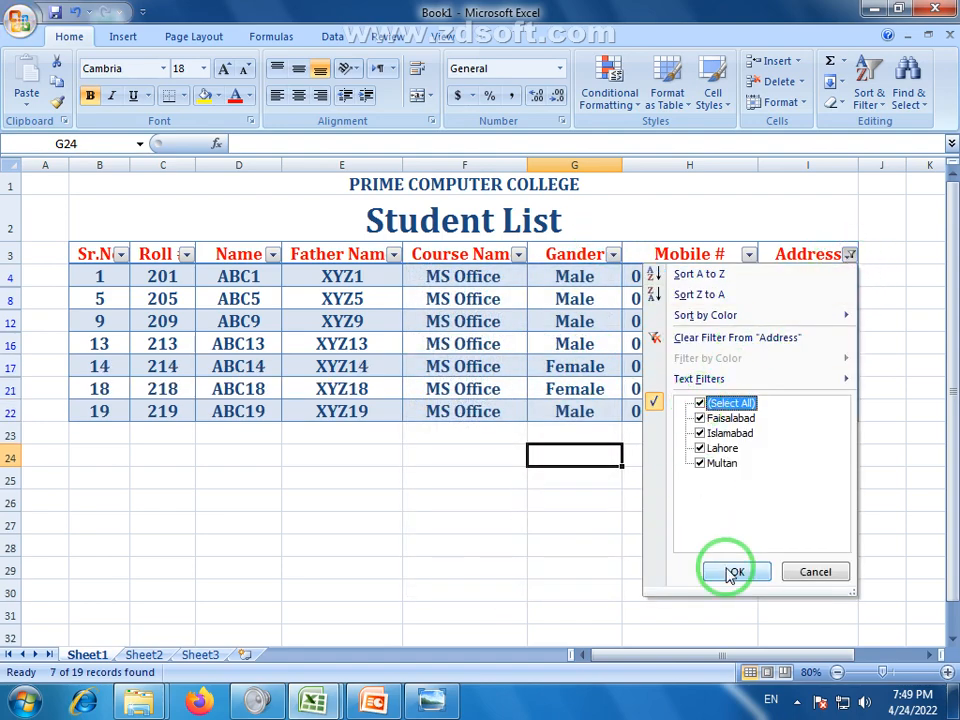
{"action": "left_click", "coordinate": [735, 572]}
{"action": "scroll", "coordinate": [669, 386], "scroll_direction": "down", "scroll_amount": 5}
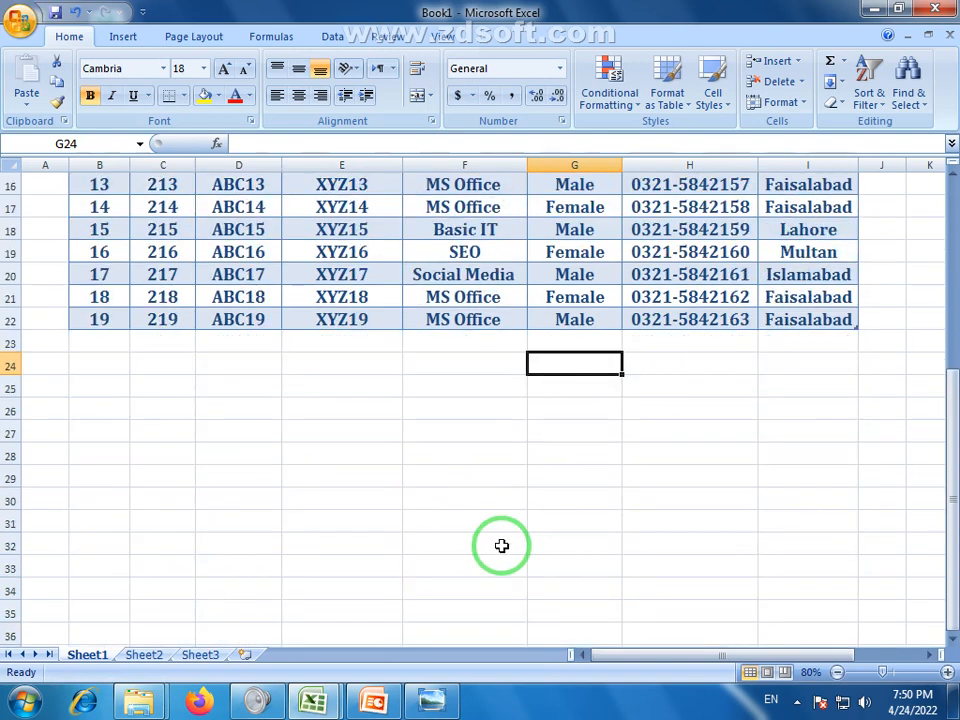
{"action": "scroll", "coordinate": [501, 545], "scroll_direction": "up", "scroll_amount": 4}
{"action": "scroll", "coordinate": [515, 344], "scroll_direction": "up", "scroll_amount": 1}
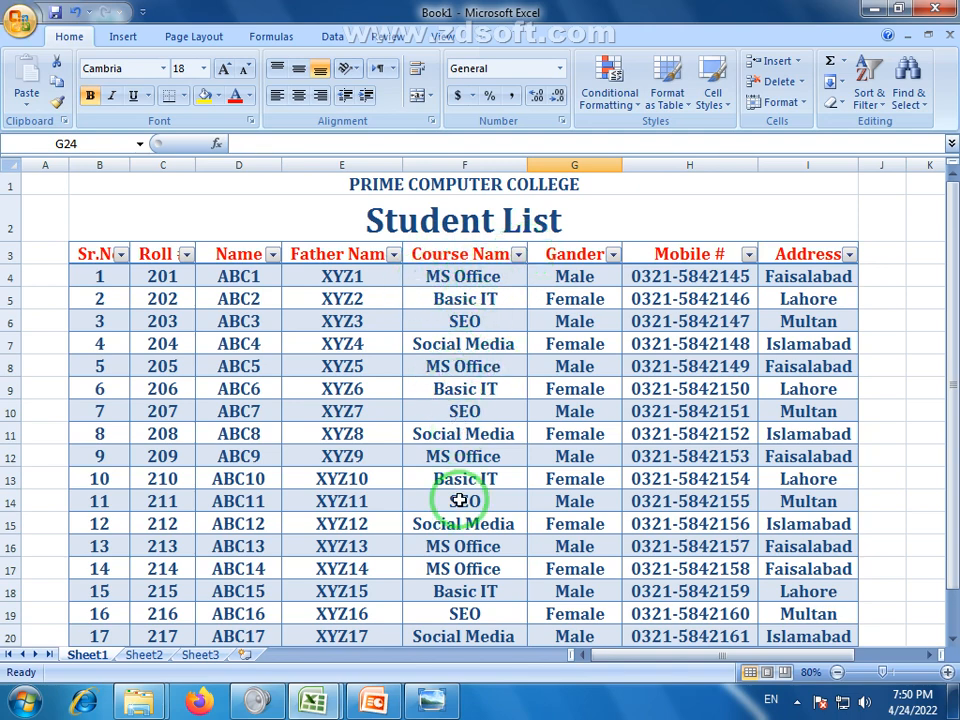
Step: Filter Course Name to MS Office only (7 of 19 students), then select roll numbers 201 and 205
{"action": "left_click", "coordinate": [516, 256]}
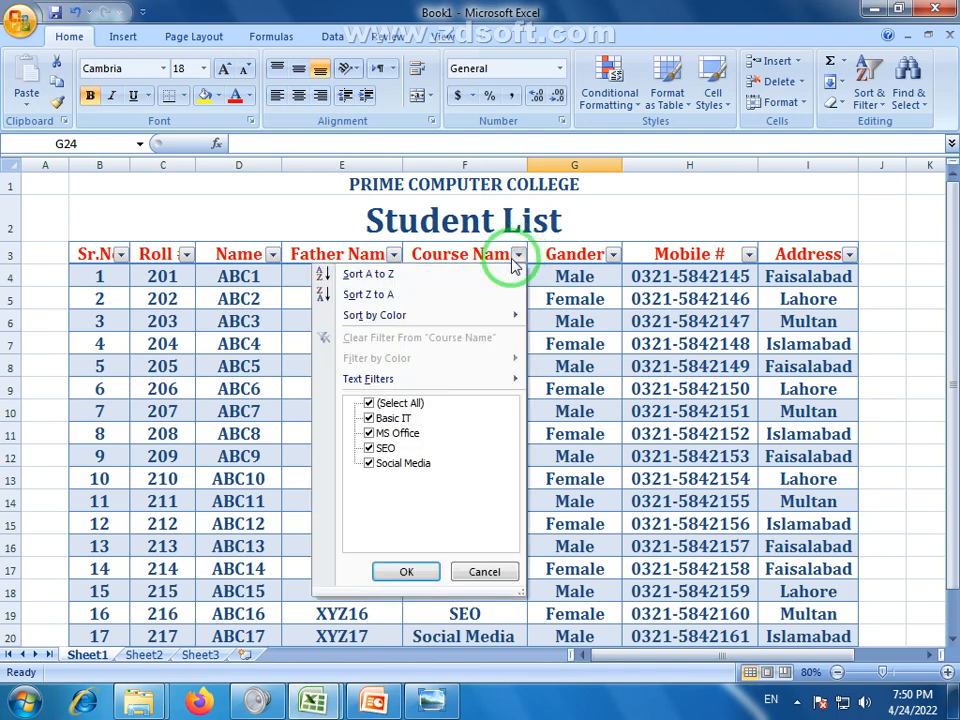
{"action": "left_click", "coordinate": [370, 418]}
{"action": "left_click", "coordinate": [369, 448]}
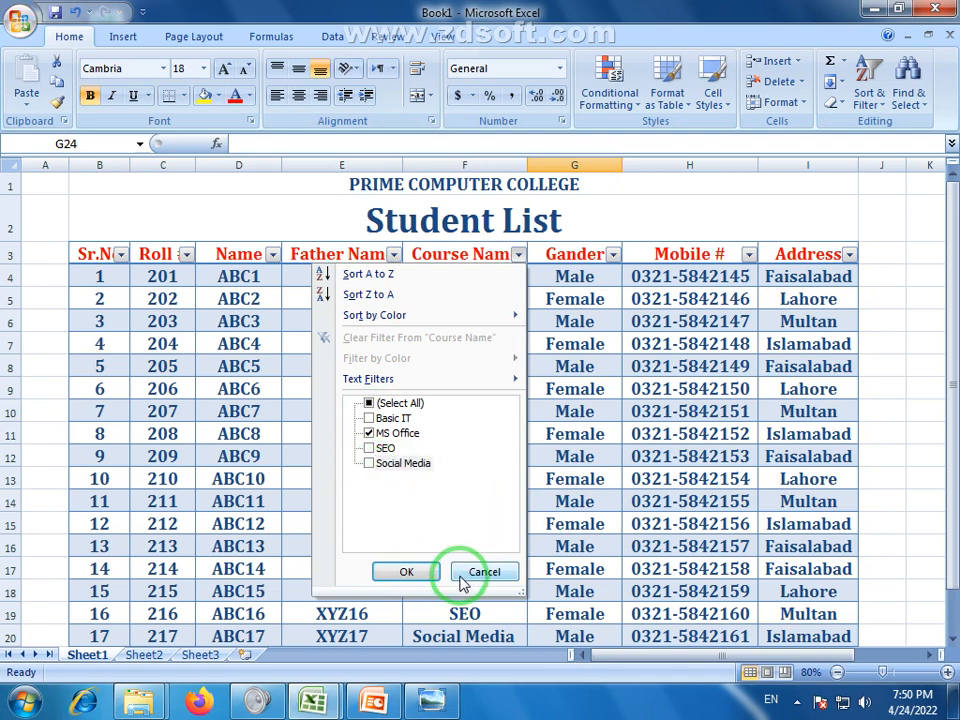
{"action": "left_click", "coordinate": [425, 572]}
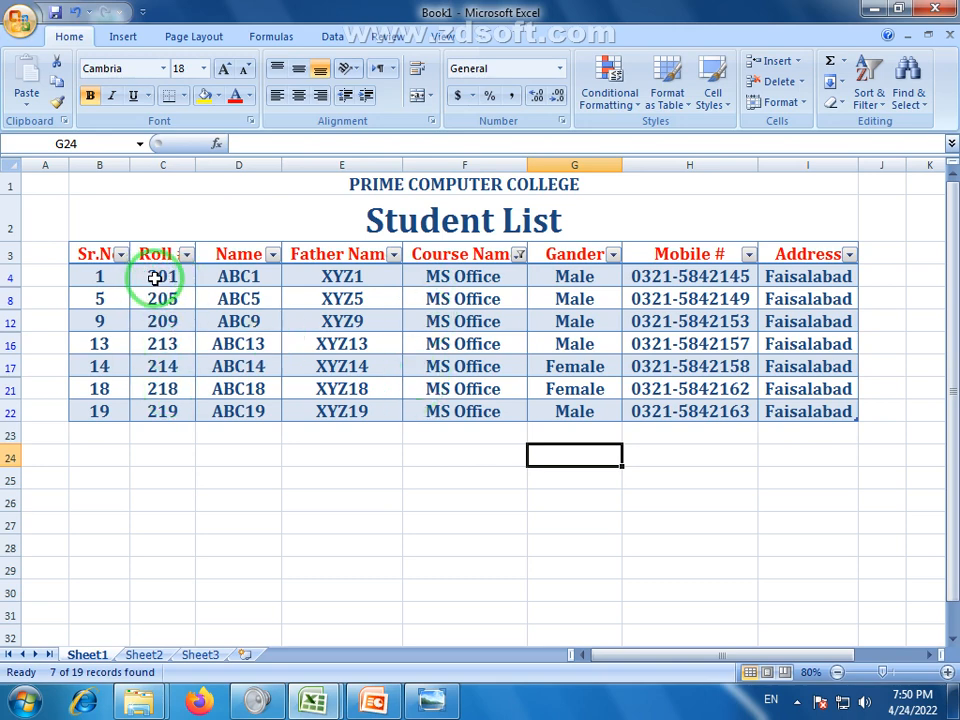
{"action": "left_click", "coordinate": [155, 279]}
{"action": "left_click", "coordinate": [159, 299]}
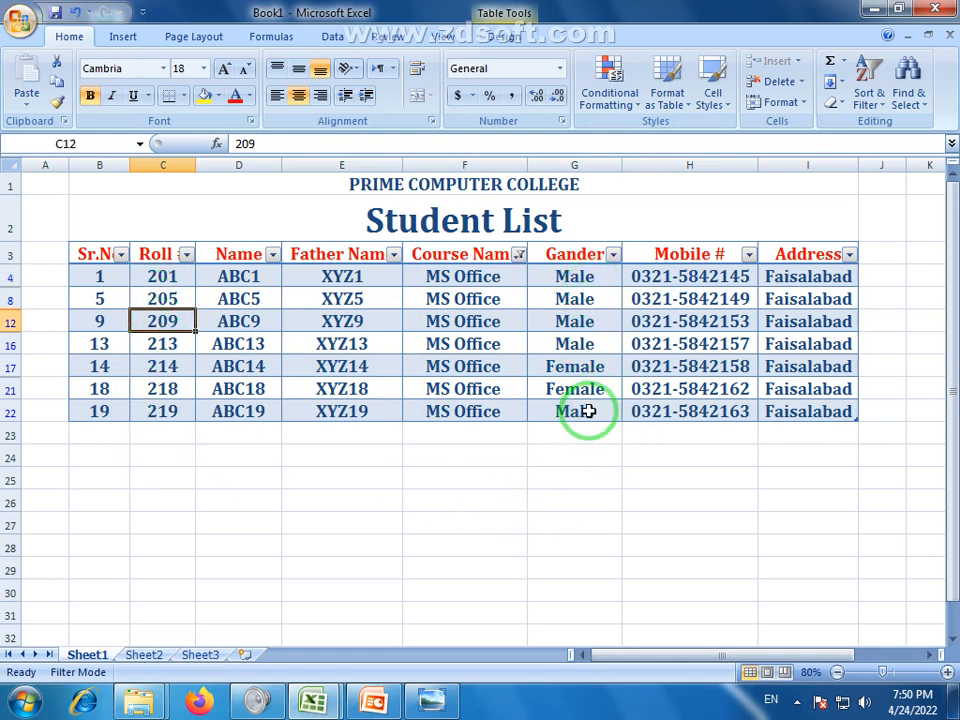
Step: Add Basic IT to the MS Office course filter so 11 of 19 students are listed
{"action": "left_click", "coordinate": [519, 255]}
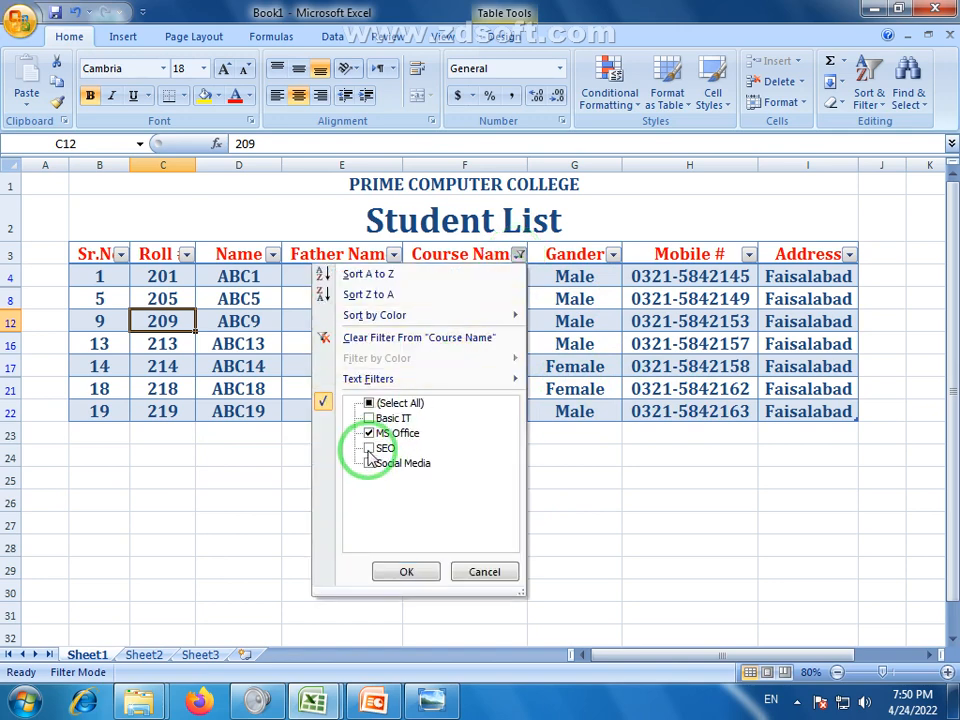
{"action": "left_click", "coordinate": [380, 420]}
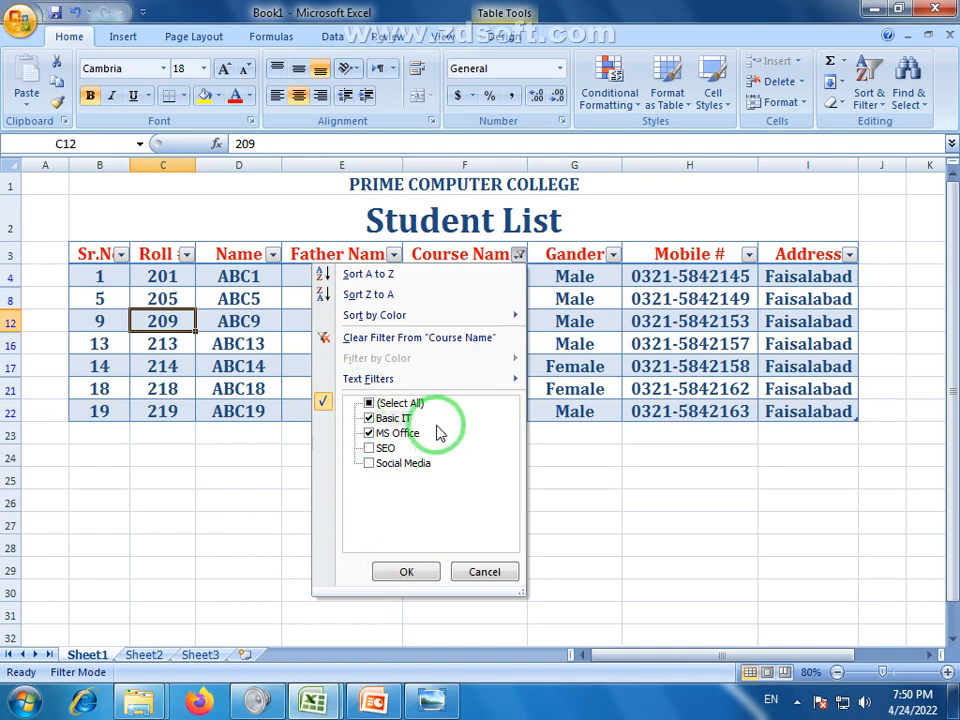
{"action": "left_click", "coordinate": [410, 573]}
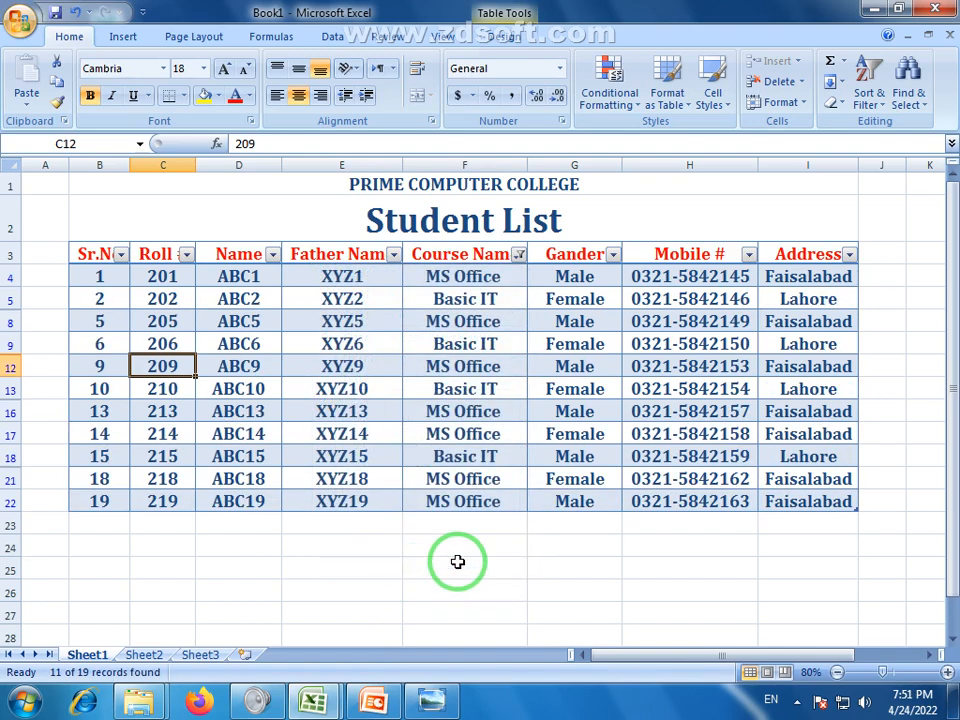
{"action": "left_click", "coordinate": [457, 562]}
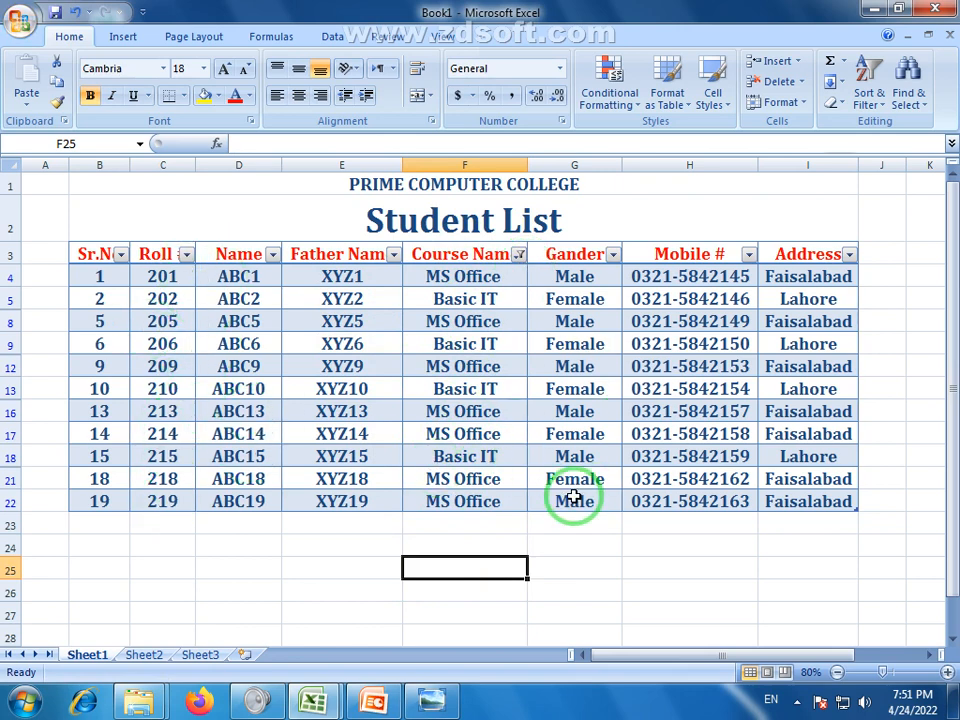
Step: Re-include SEO and Social Media in the Course Name filter so every course shows
{"action": "left_click", "coordinate": [519, 254]}
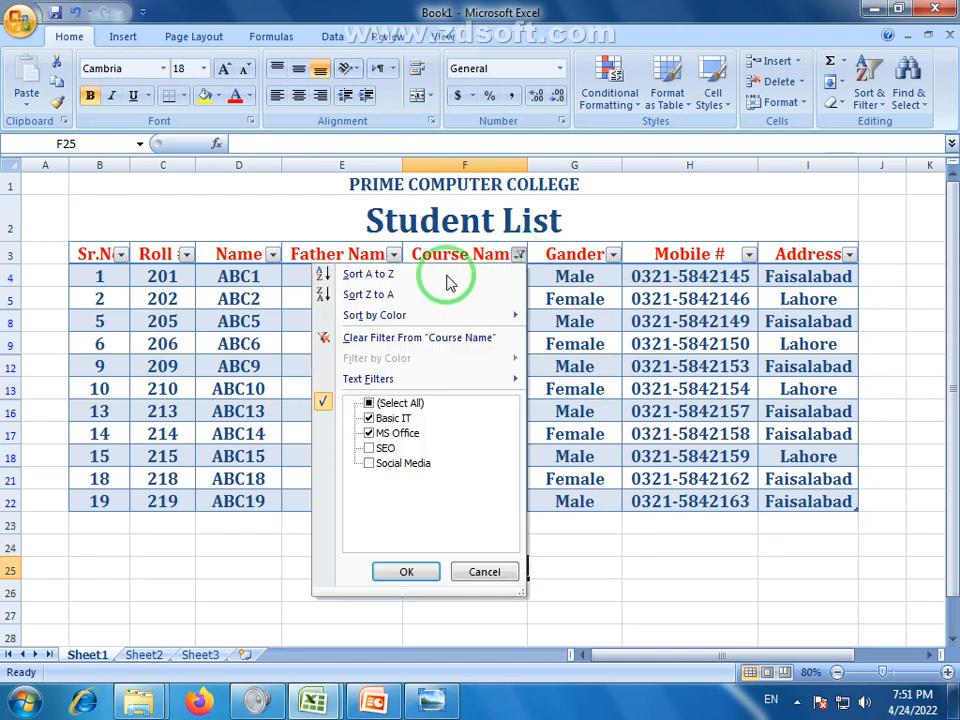
{"action": "left_click", "coordinate": [369, 448]}
{"action": "left_click", "coordinate": [369, 463]}
{"action": "left_click", "coordinate": [406, 571]}
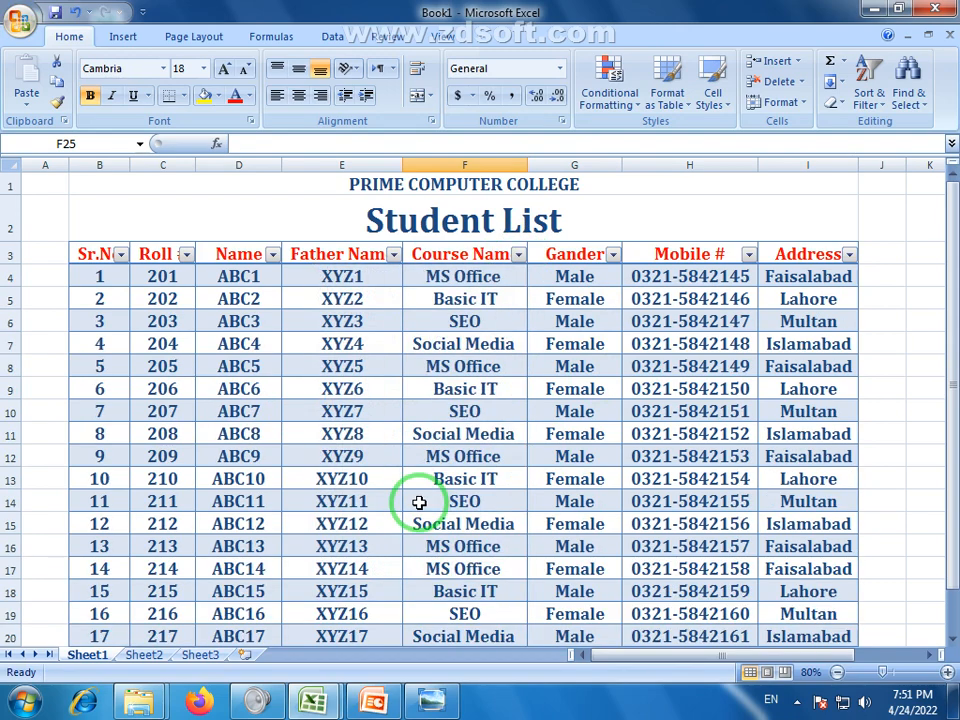
Step: Select cells around the table, stepping left along row 23 from H23 to B23
{"action": "left_click", "coordinate": [675, 540]}
{"action": "left_click_drag", "start_coordinate": [947, 418], "coordinate": [943, 514]}
{"action": "left_click", "coordinate": [716, 630]}
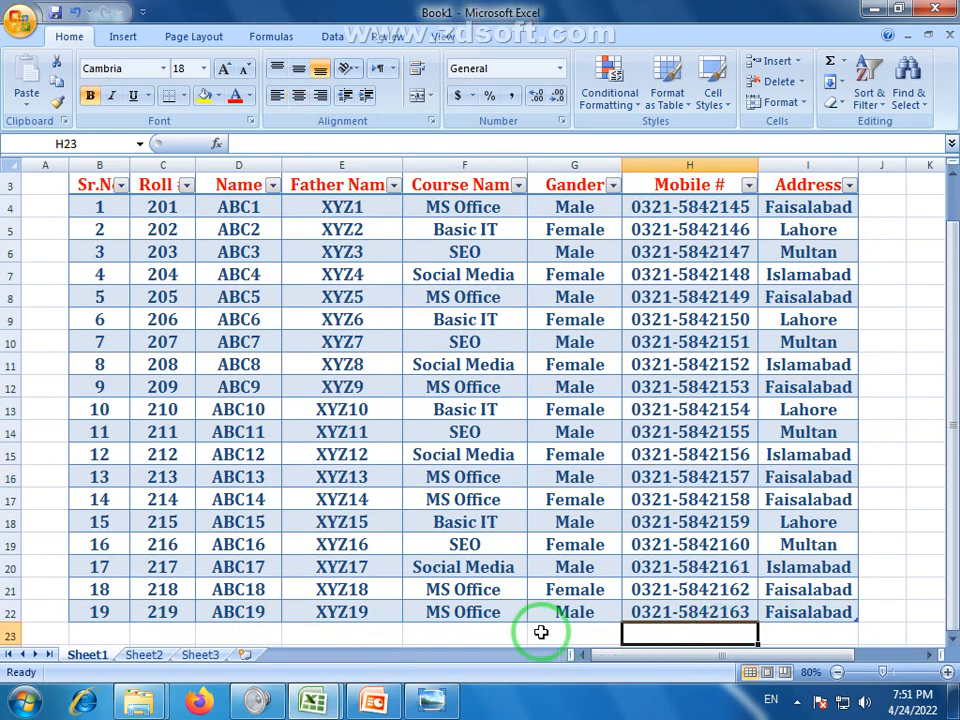
{"action": "left_click", "coordinate": [541, 632]}
{"action": "left_click", "coordinate": [458, 635]}
{"action": "left_click", "coordinate": [345, 636]}
{"action": "left_click", "coordinate": [250, 636]}
{"action": "left_click", "coordinate": [168, 634]}
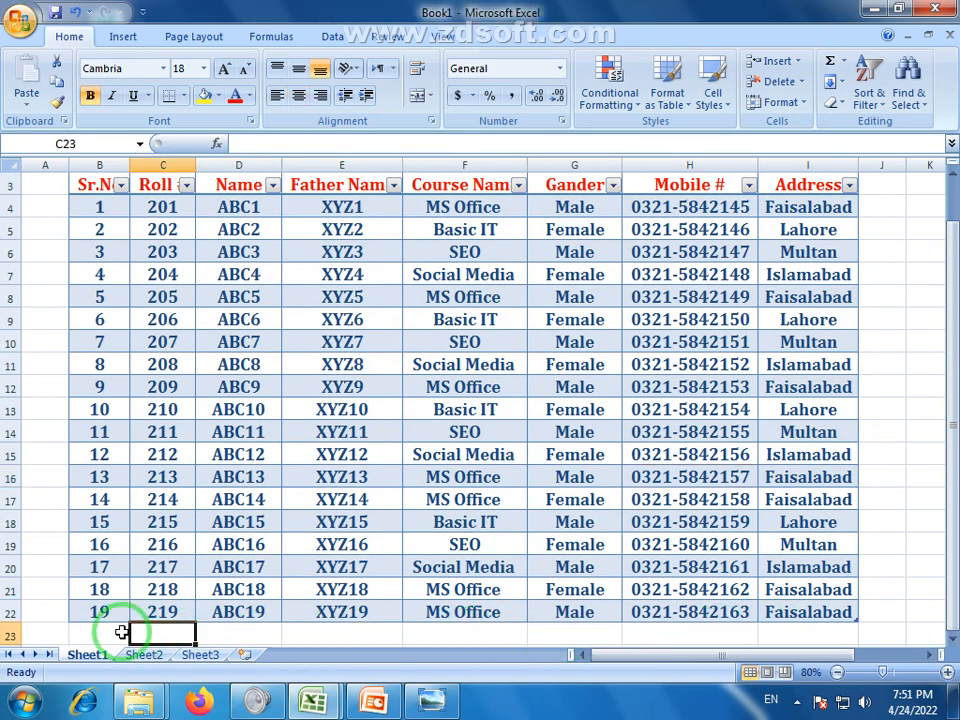
{"action": "left_click", "coordinate": [121, 632]}
Step: Select the table data range B4:I19, then deselect it by clicking cell E13
{"action": "scroll", "coordinate": [369, 570], "scroll_direction": "up", "scroll_amount": 1}
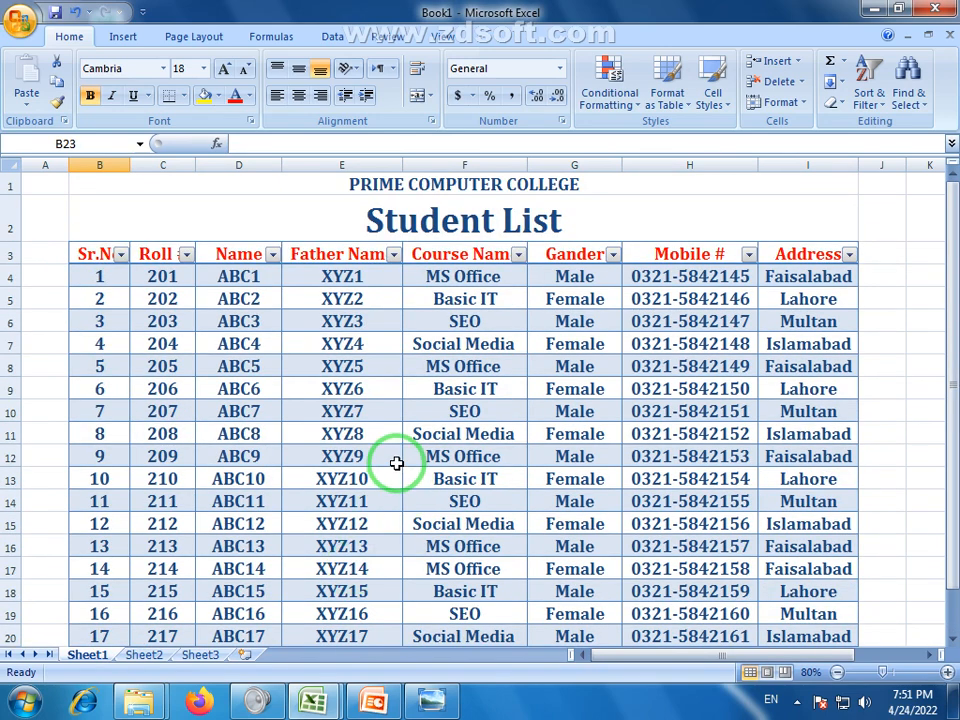
{"action": "scroll", "coordinate": [397, 463], "scroll_direction": "down", "scroll_amount": 1}
{"action": "scroll", "coordinate": [403, 439], "scroll_direction": "up", "scroll_amount": 1}
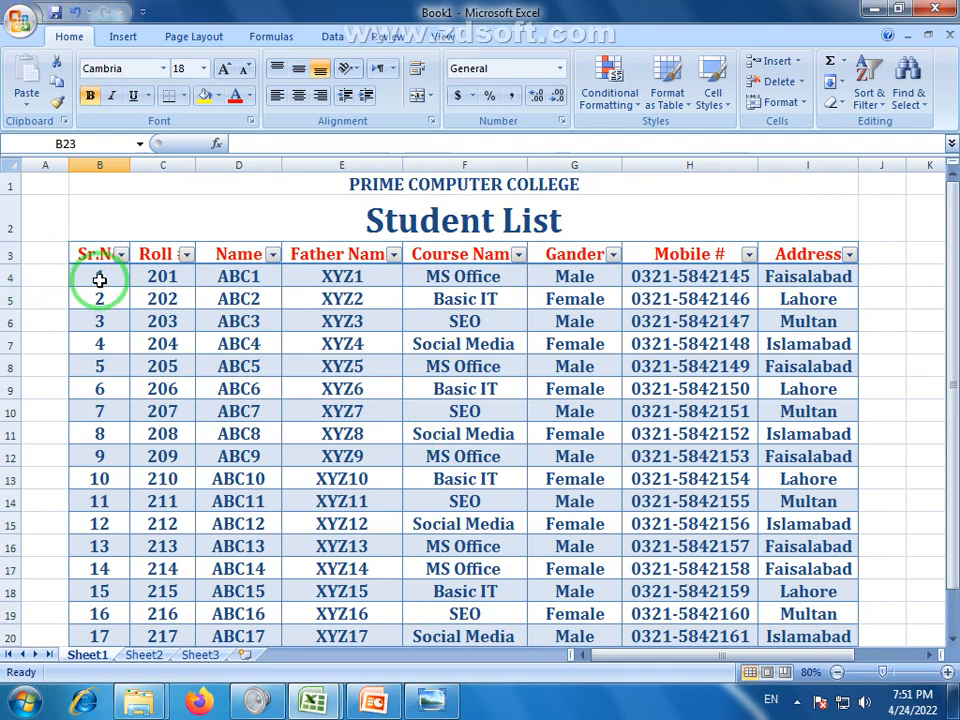
{"action": "left_click_drag", "start_coordinate": [99, 280], "coordinate": [786, 613]}
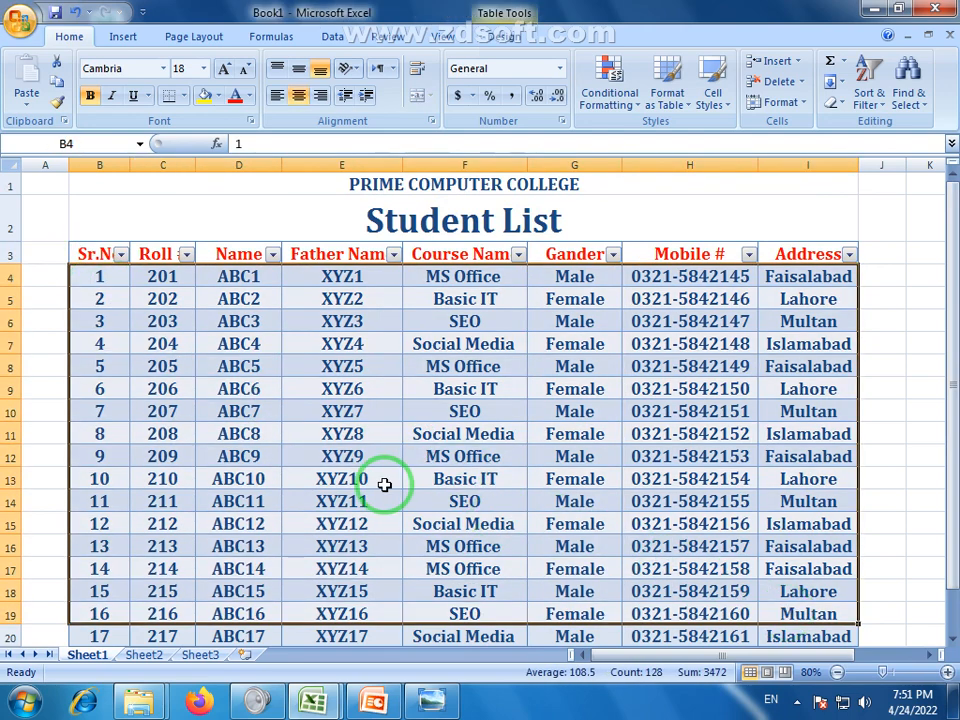
{"action": "left_click", "coordinate": [381, 482]}
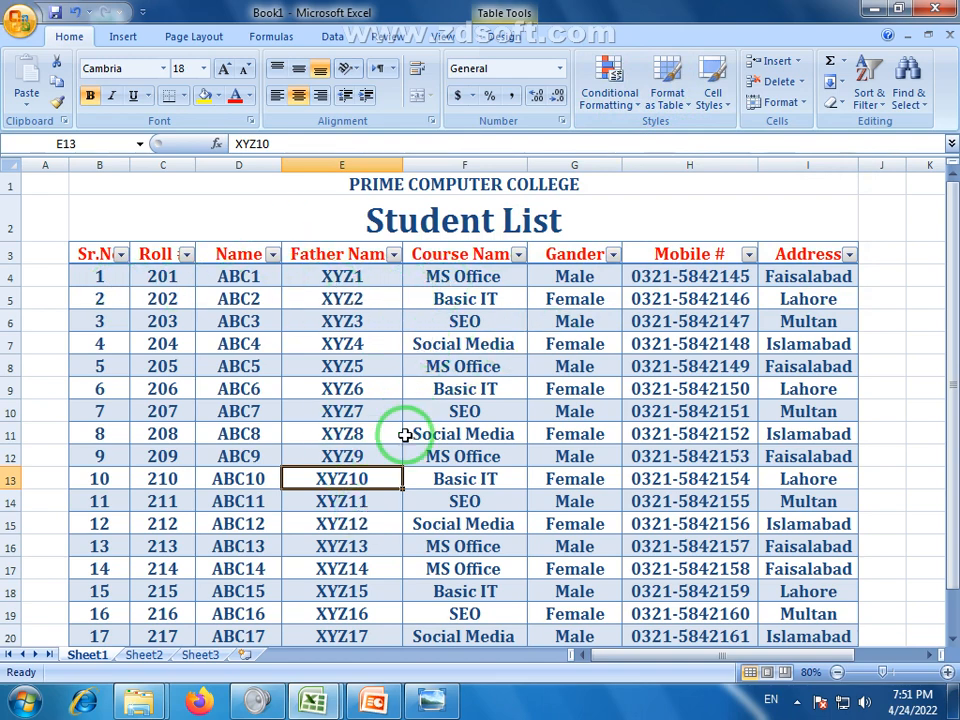
{"action": "scroll", "coordinate": [404, 434], "scroll_direction": "down", "scroll_amount": 3}
{"action": "scroll", "coordinate": [404, 434], "scroll_direction": "down", "scroll_amount": 1}
{"action": "scroll", "coordinate": [404, 434], "scroll_direction": "up", "scroll_amount": 4}
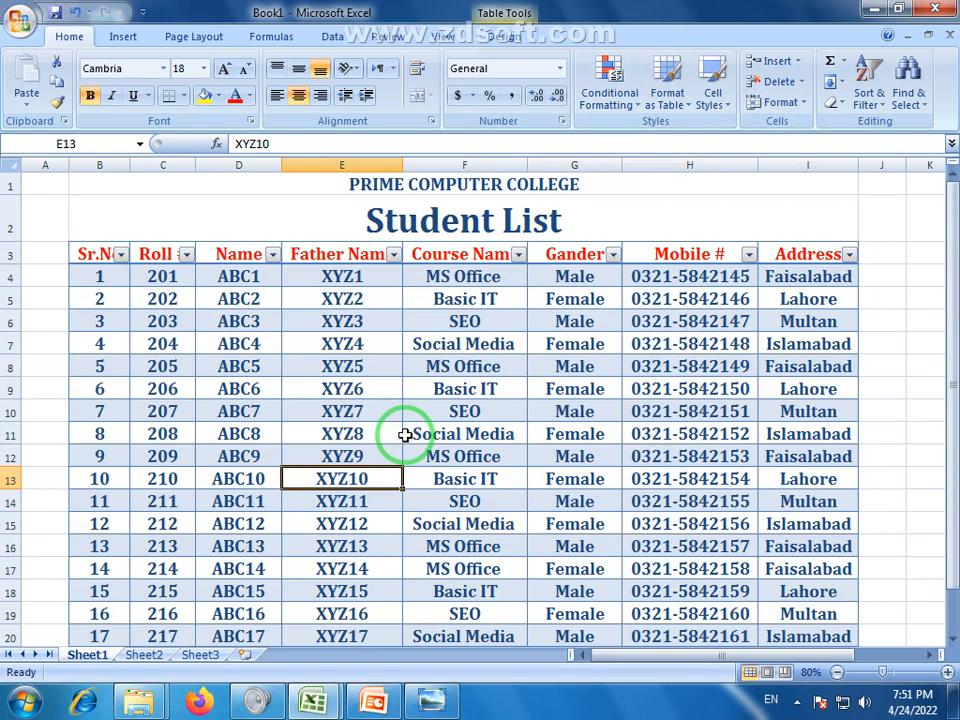